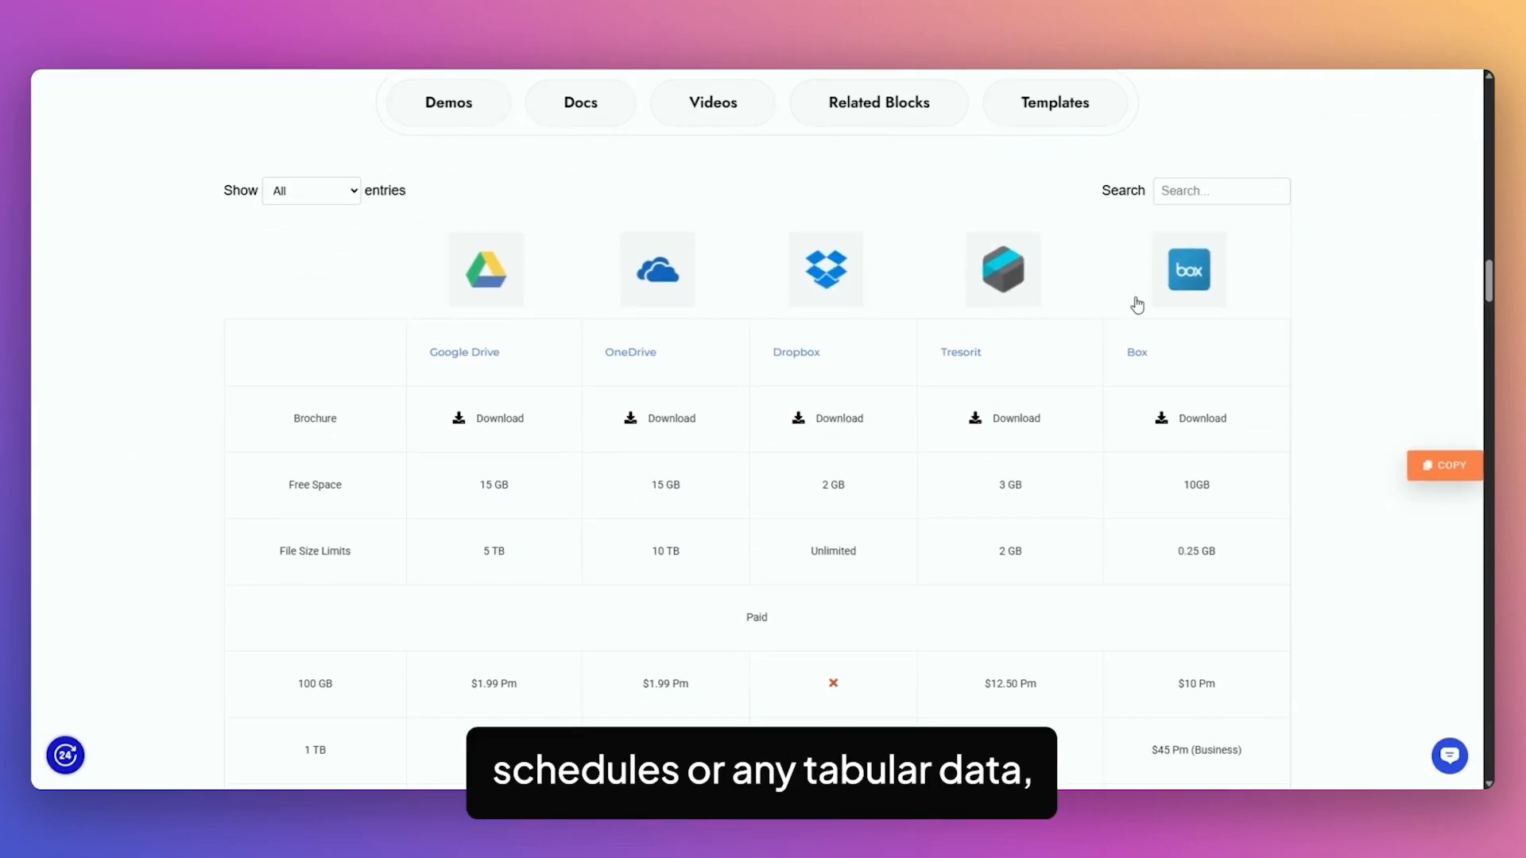
# Limit the cloud storage comparison table to 5 entries.
pyautogui.click(324, 207)
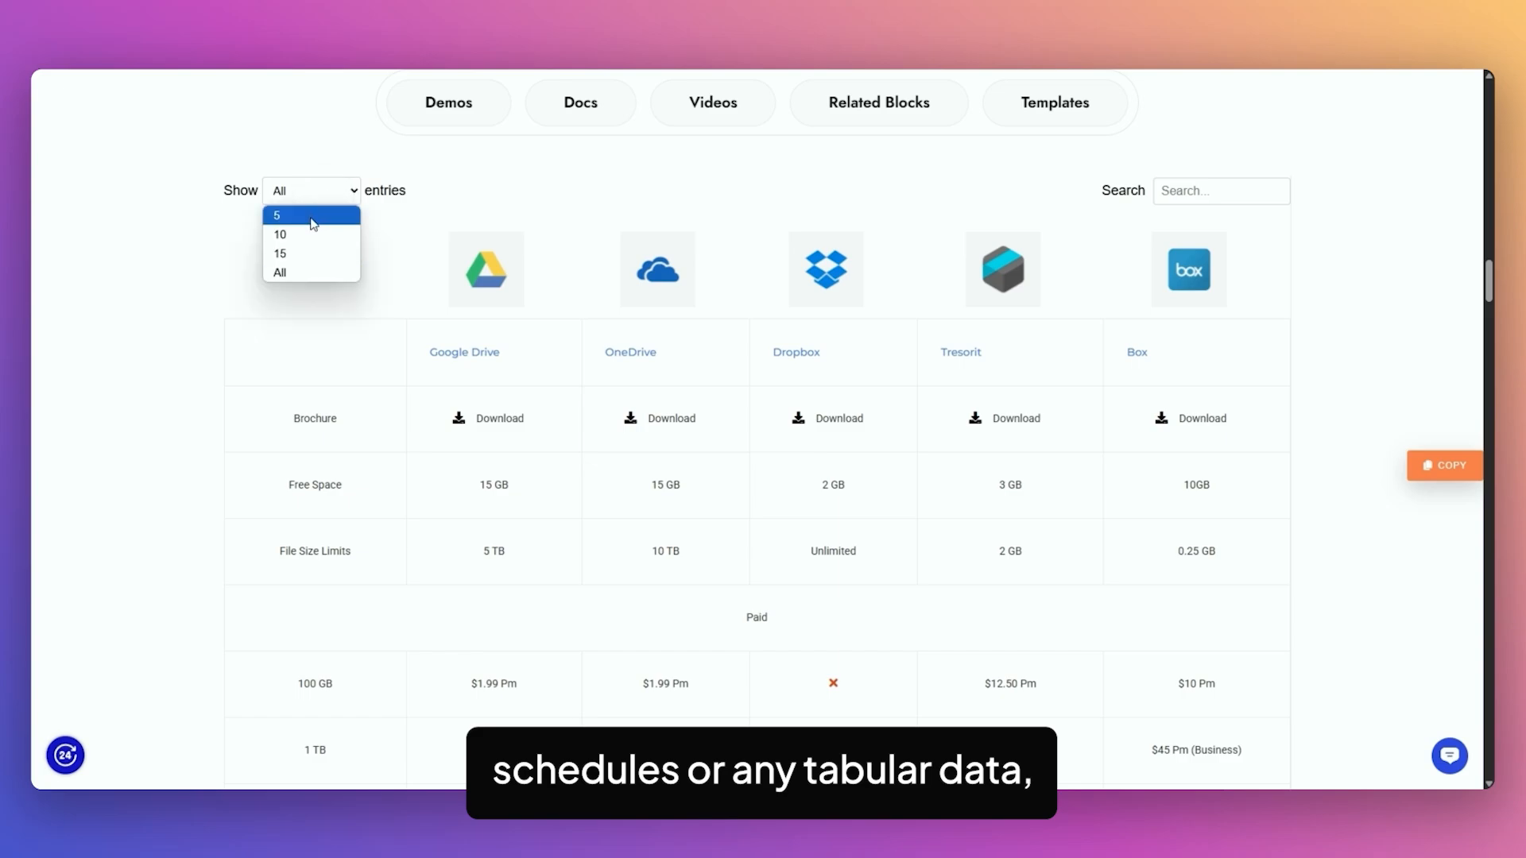
pyautogui.click(322, 212)
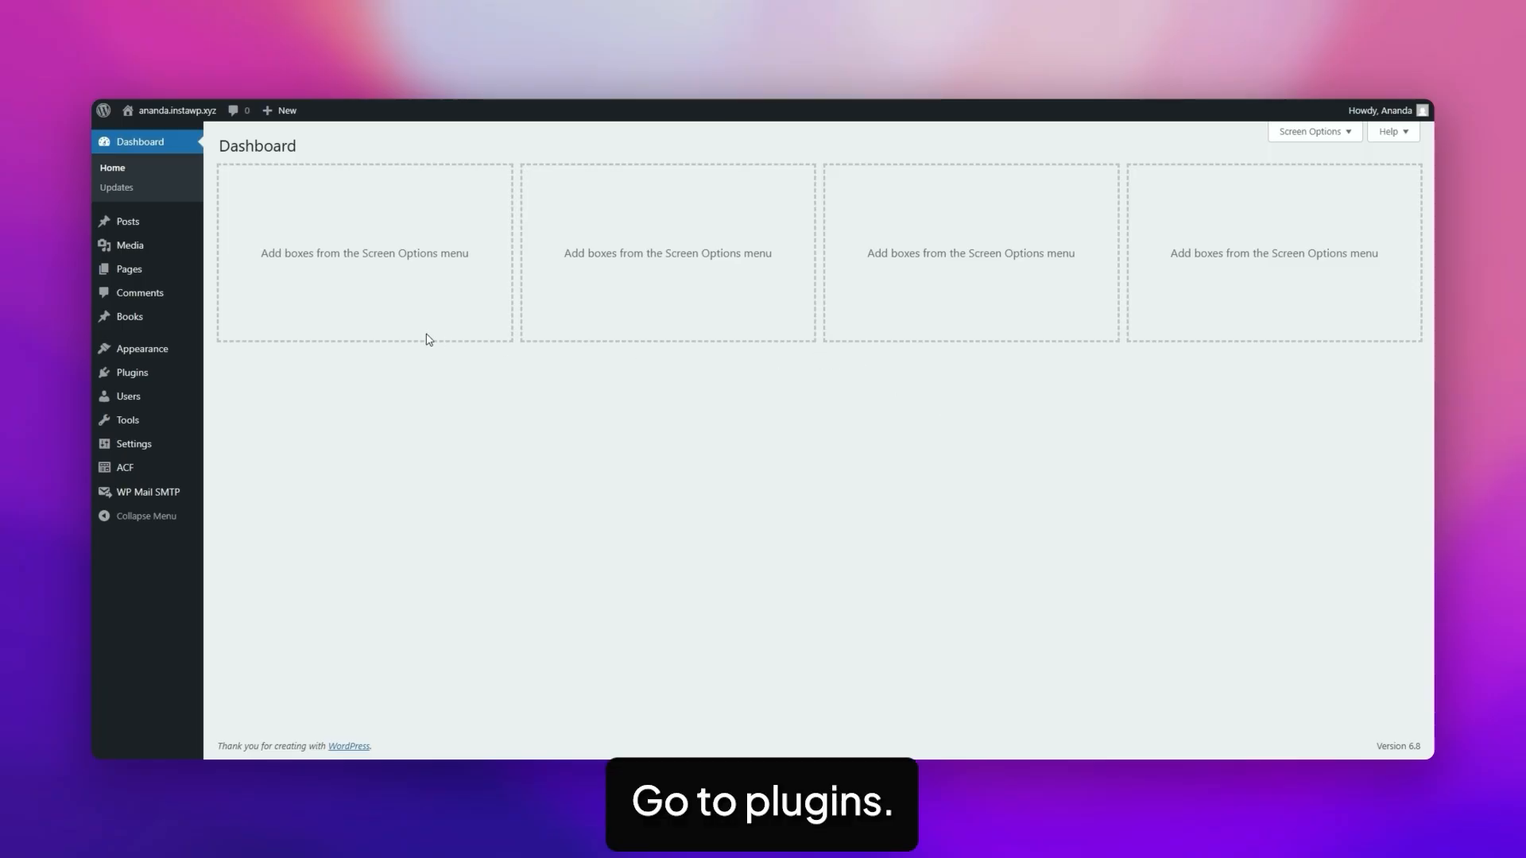
# Search the available plugins for "nexter blocks", then install and activate the Nexter Blocks plugin.
pyautogui.moveTo(124, 377)
pyautogui.click(261, 396)
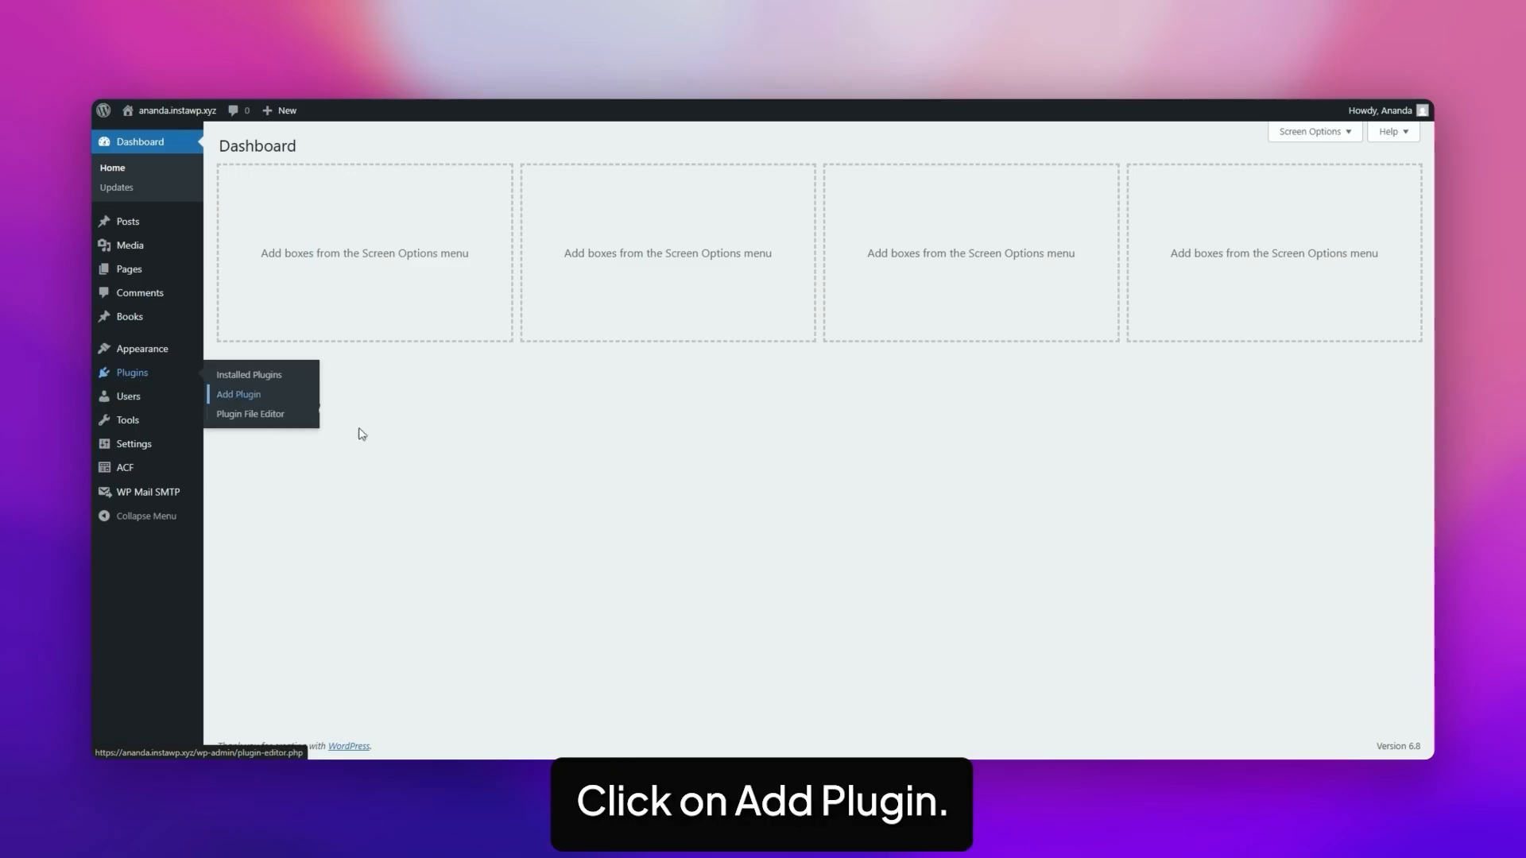
pyautogui.write('nexter block')
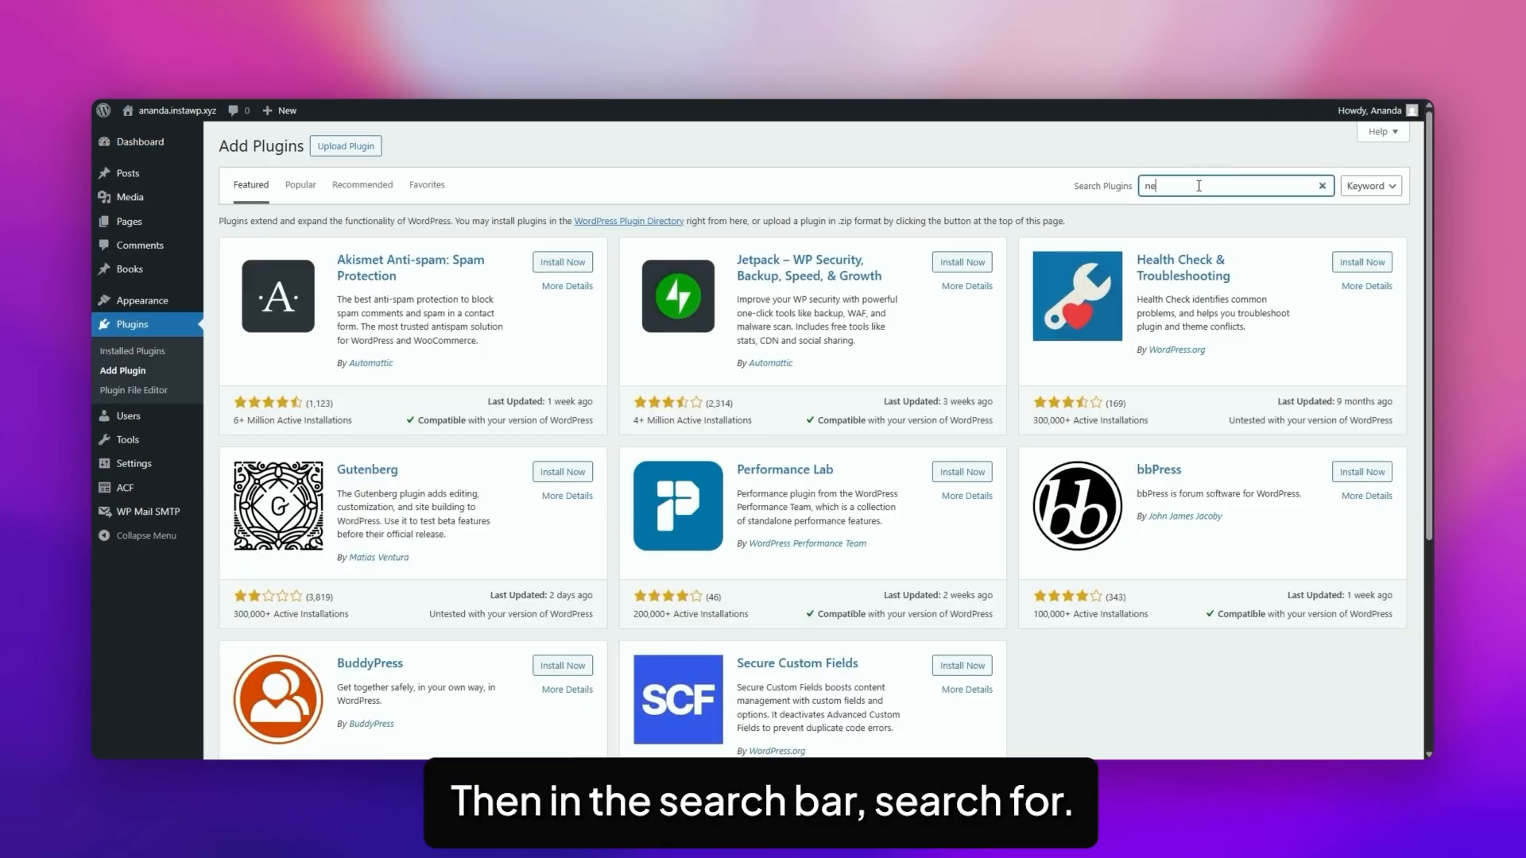
pyautogui.write('s')
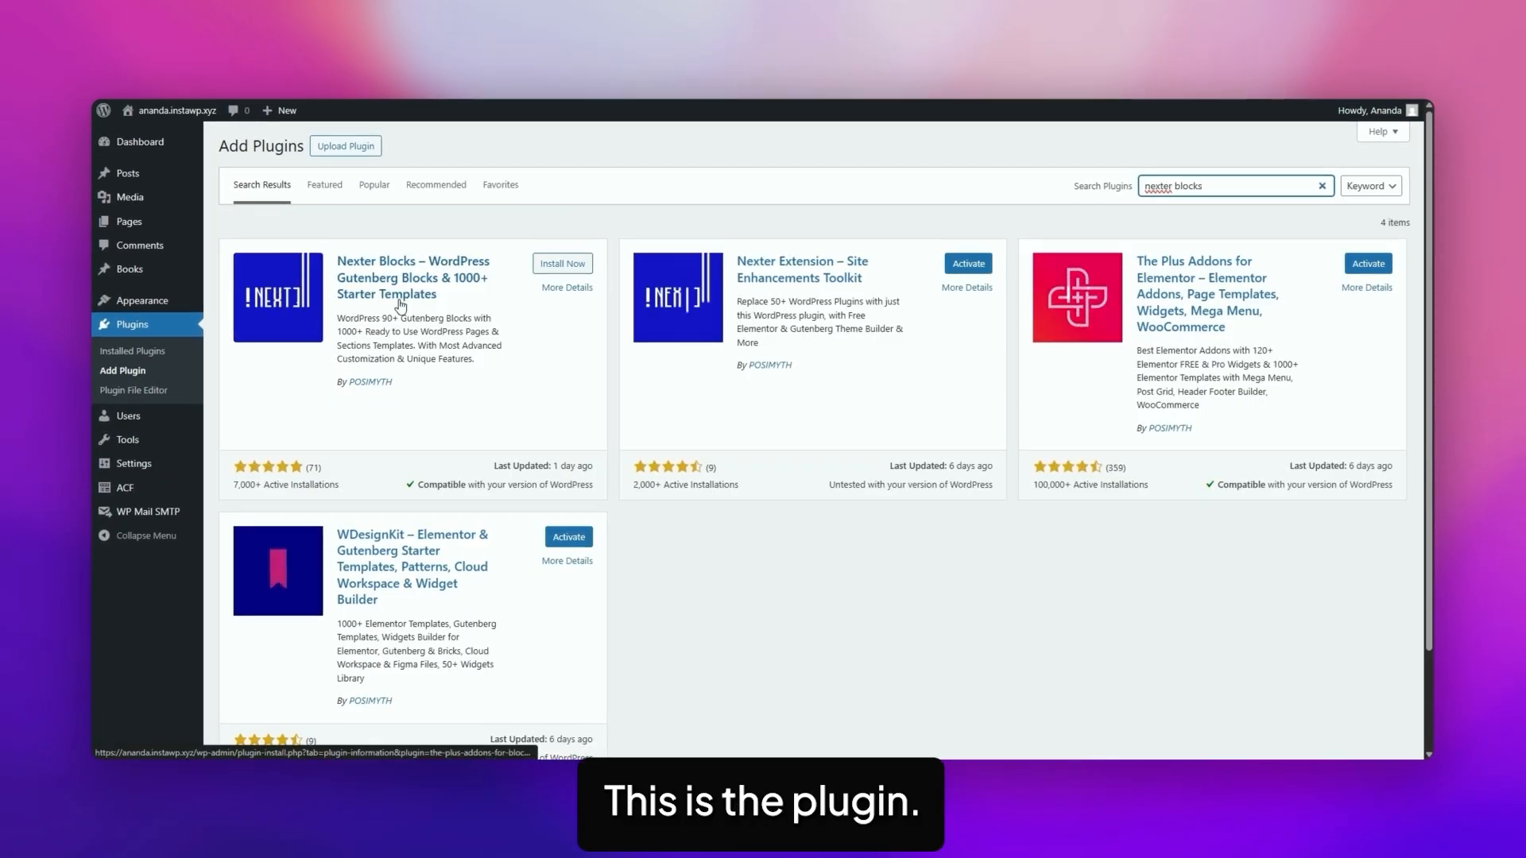
pyautogui.click(563, 263)
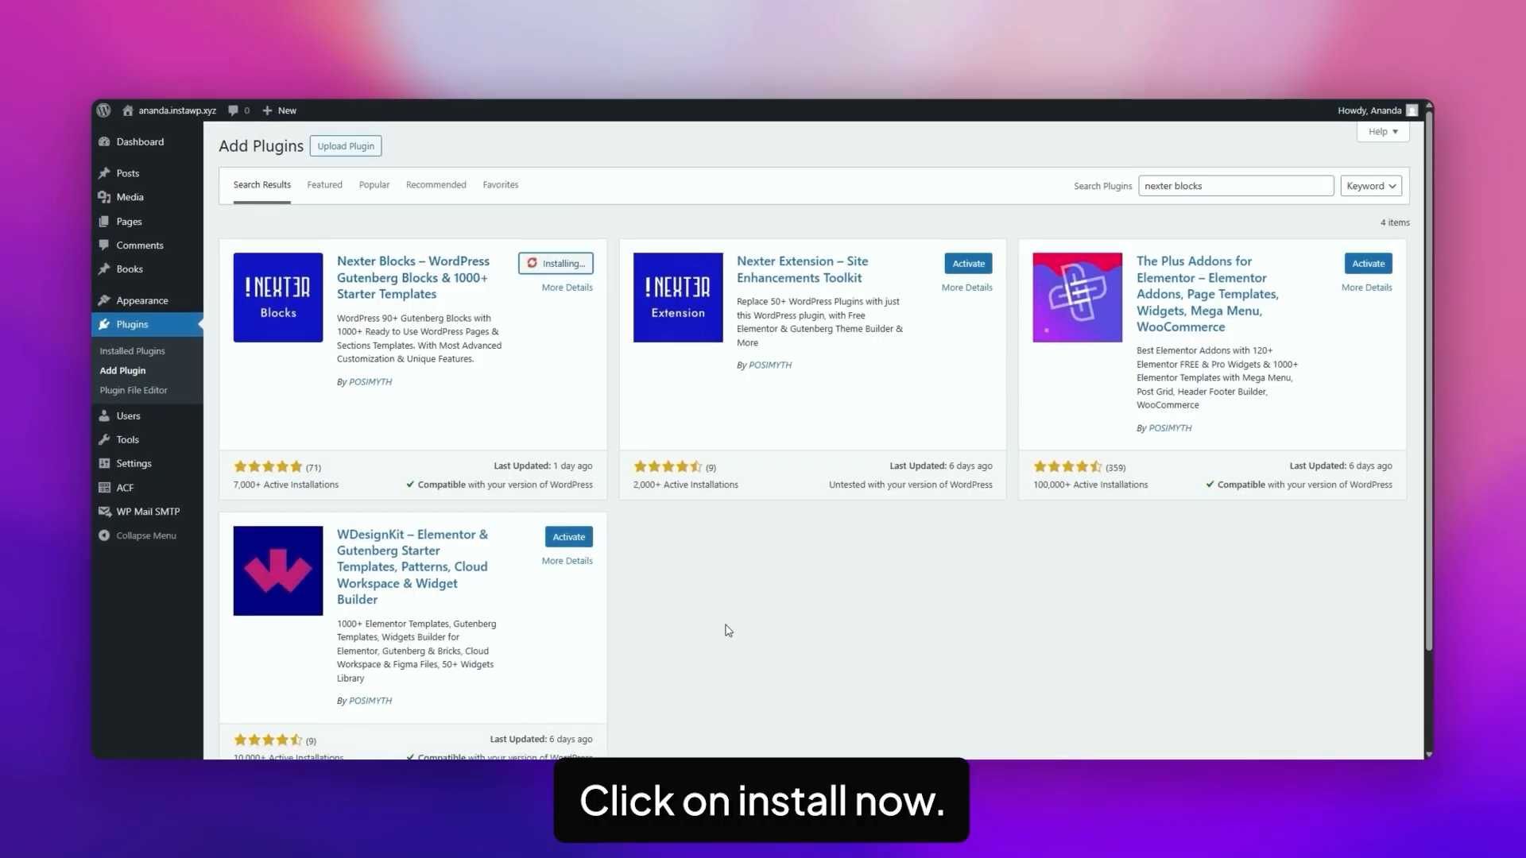
pyautogui.click(569, 265)
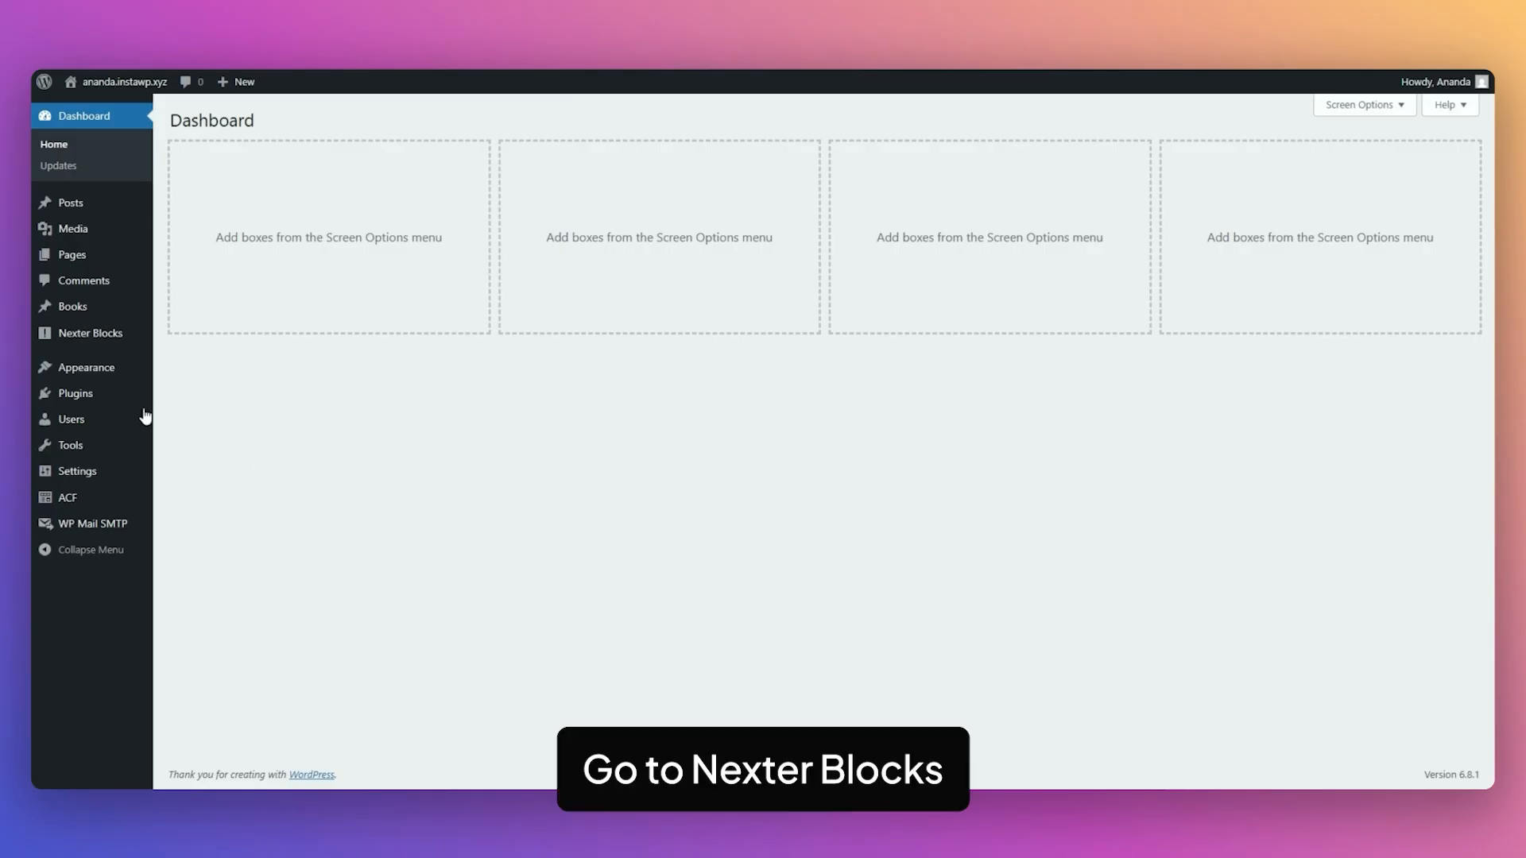
# Enable the Data Table block in the Nexter Blocks settings and save the settings.
pyautogui.moveTo(75, 341)
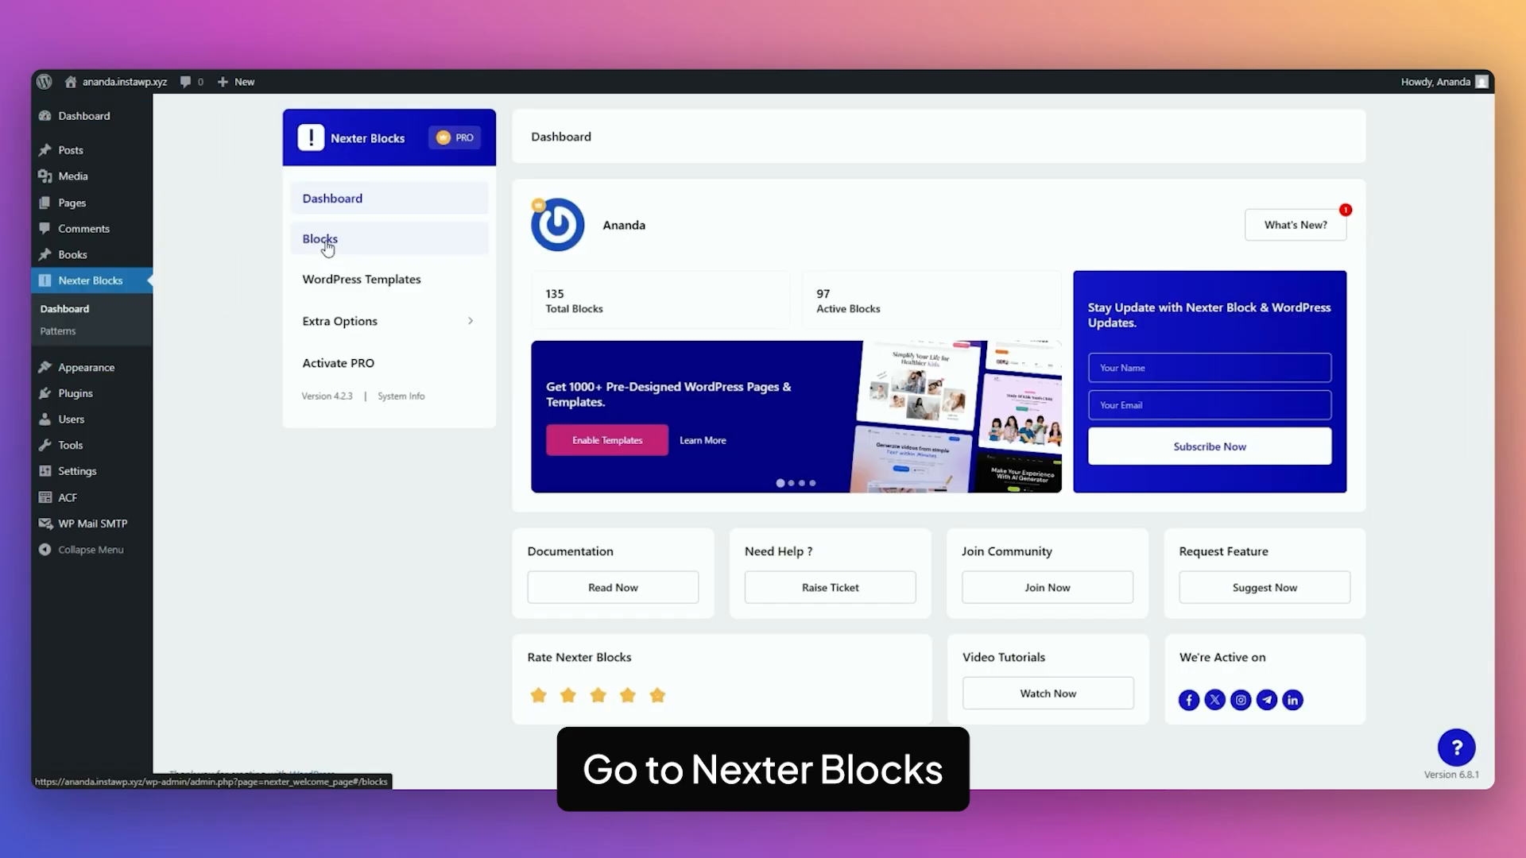
pyautogui.click(314, 239)
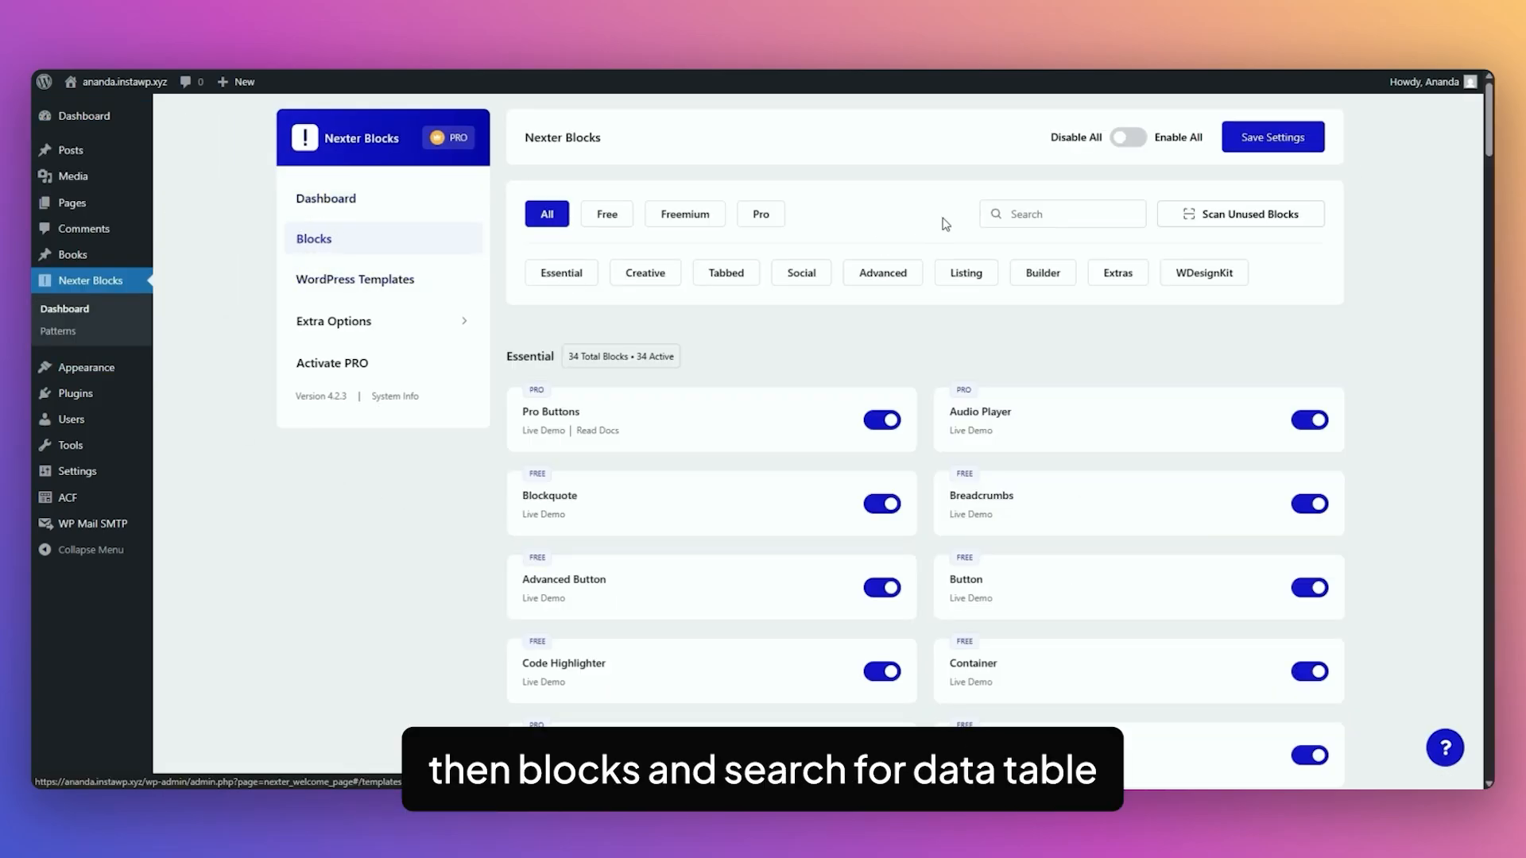
pyautogui.write('data table')
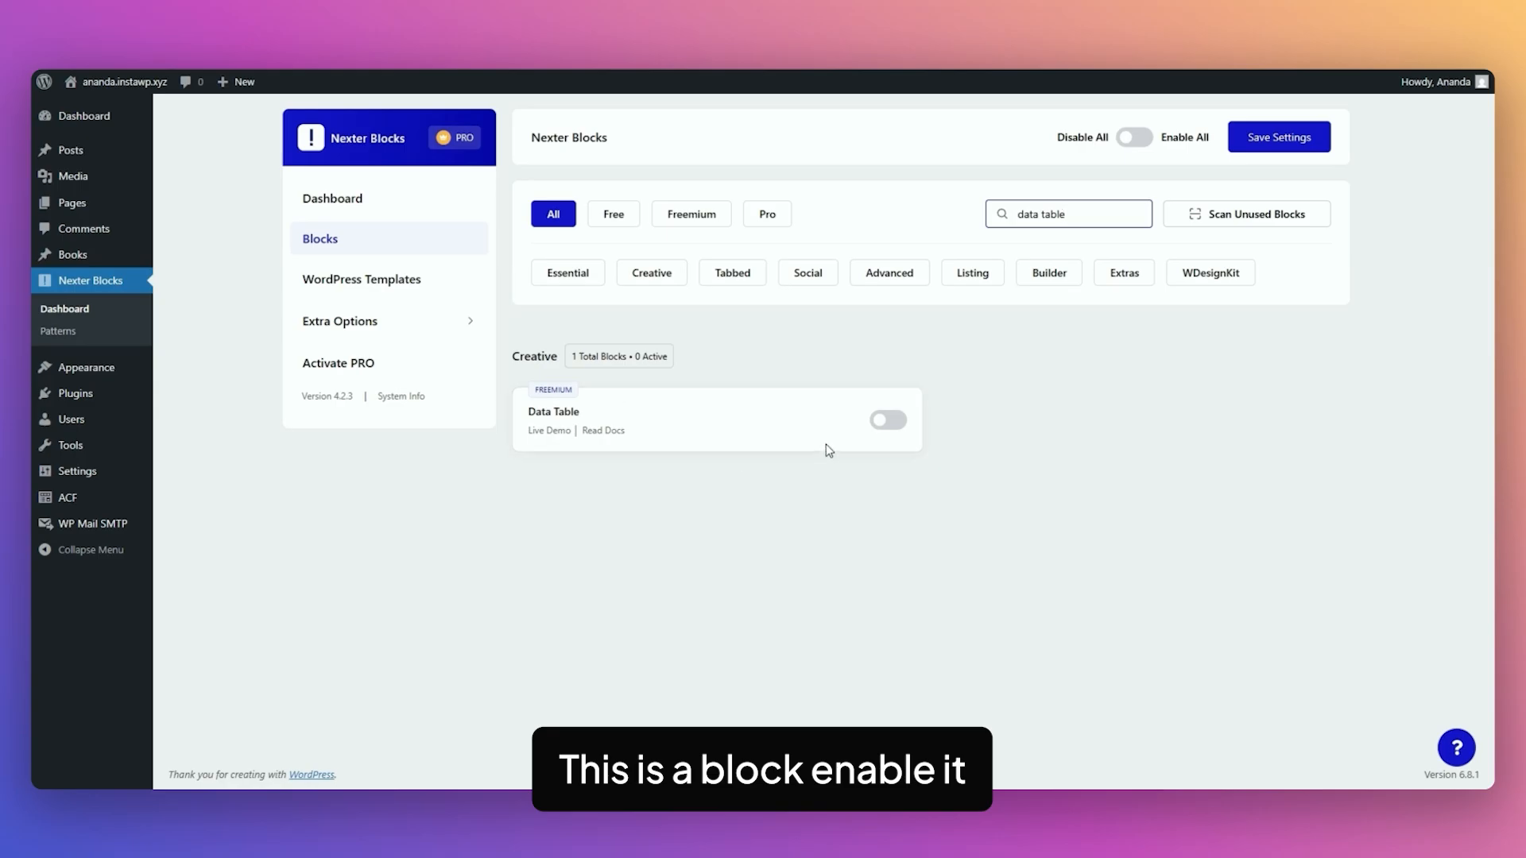
pyautogui.click(888, 420)
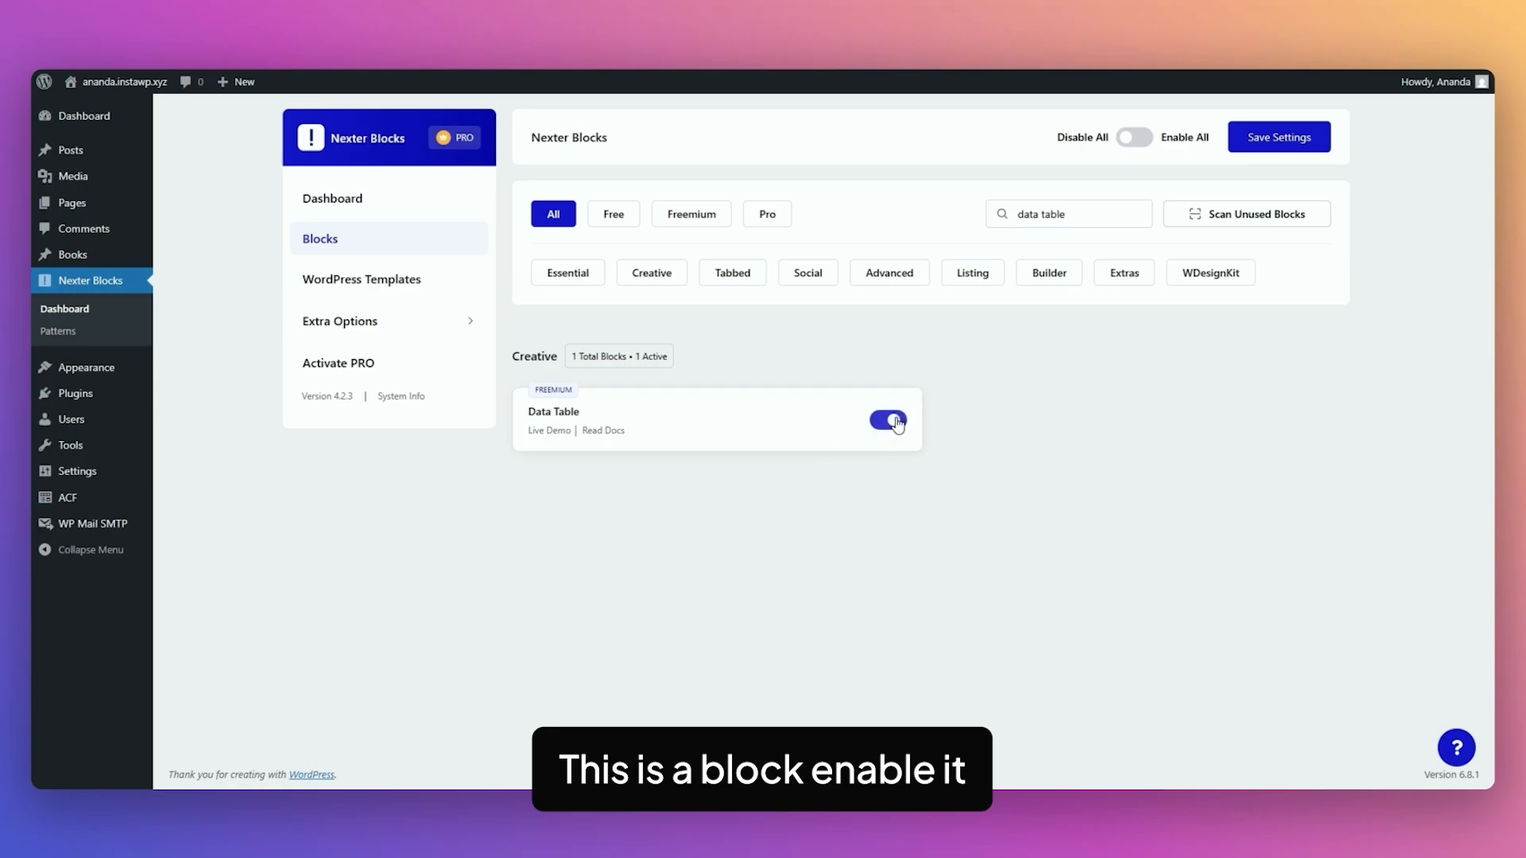
pyautogui.click(1304, 144)
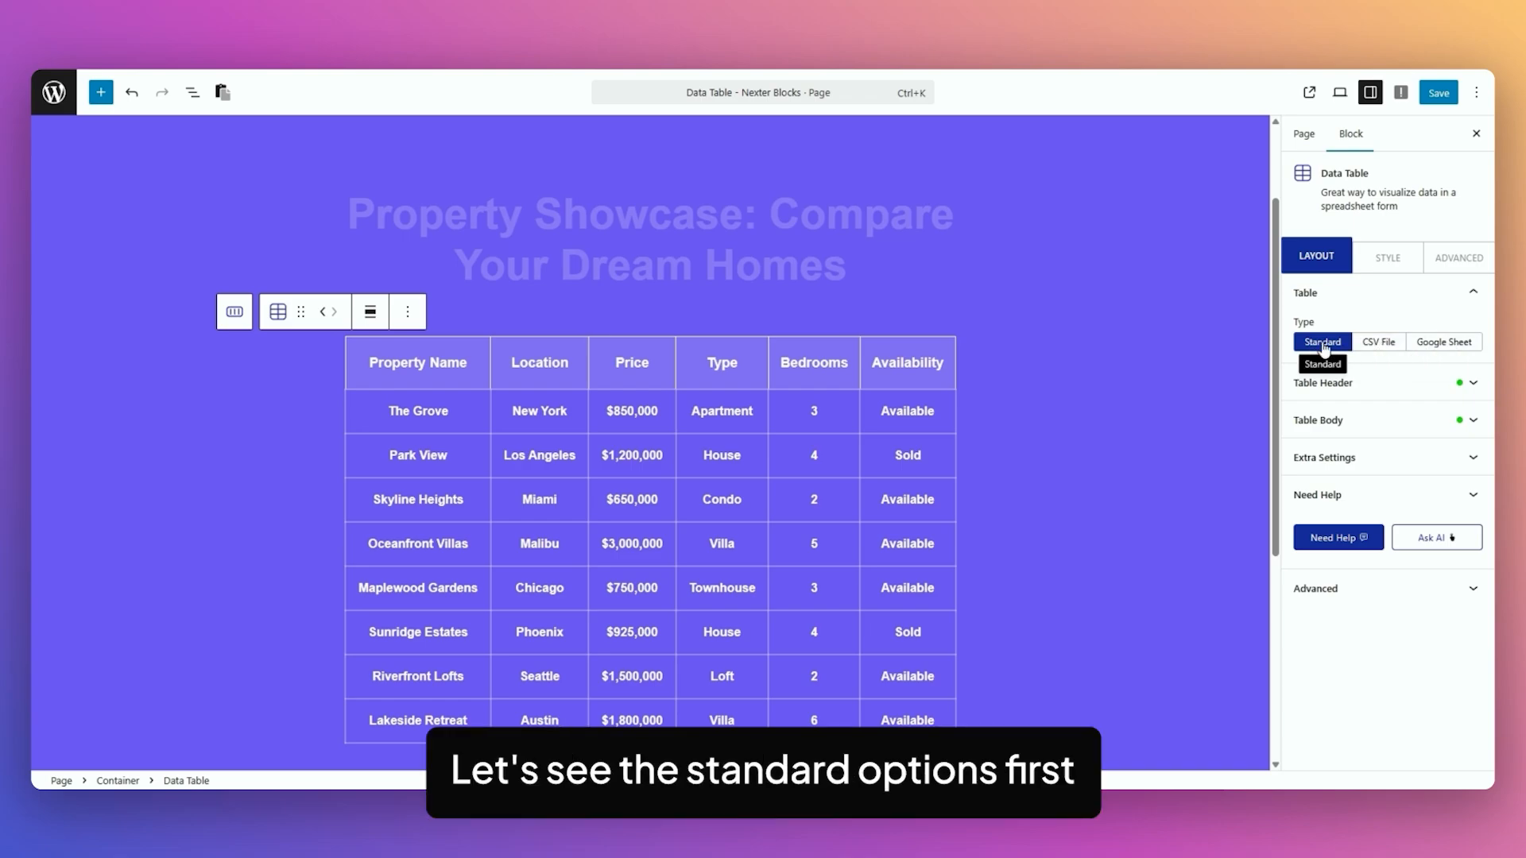
# Examine the action options of the table header's row item and the settings of its Property Name cell.
pyautogui.click(1373, 390)
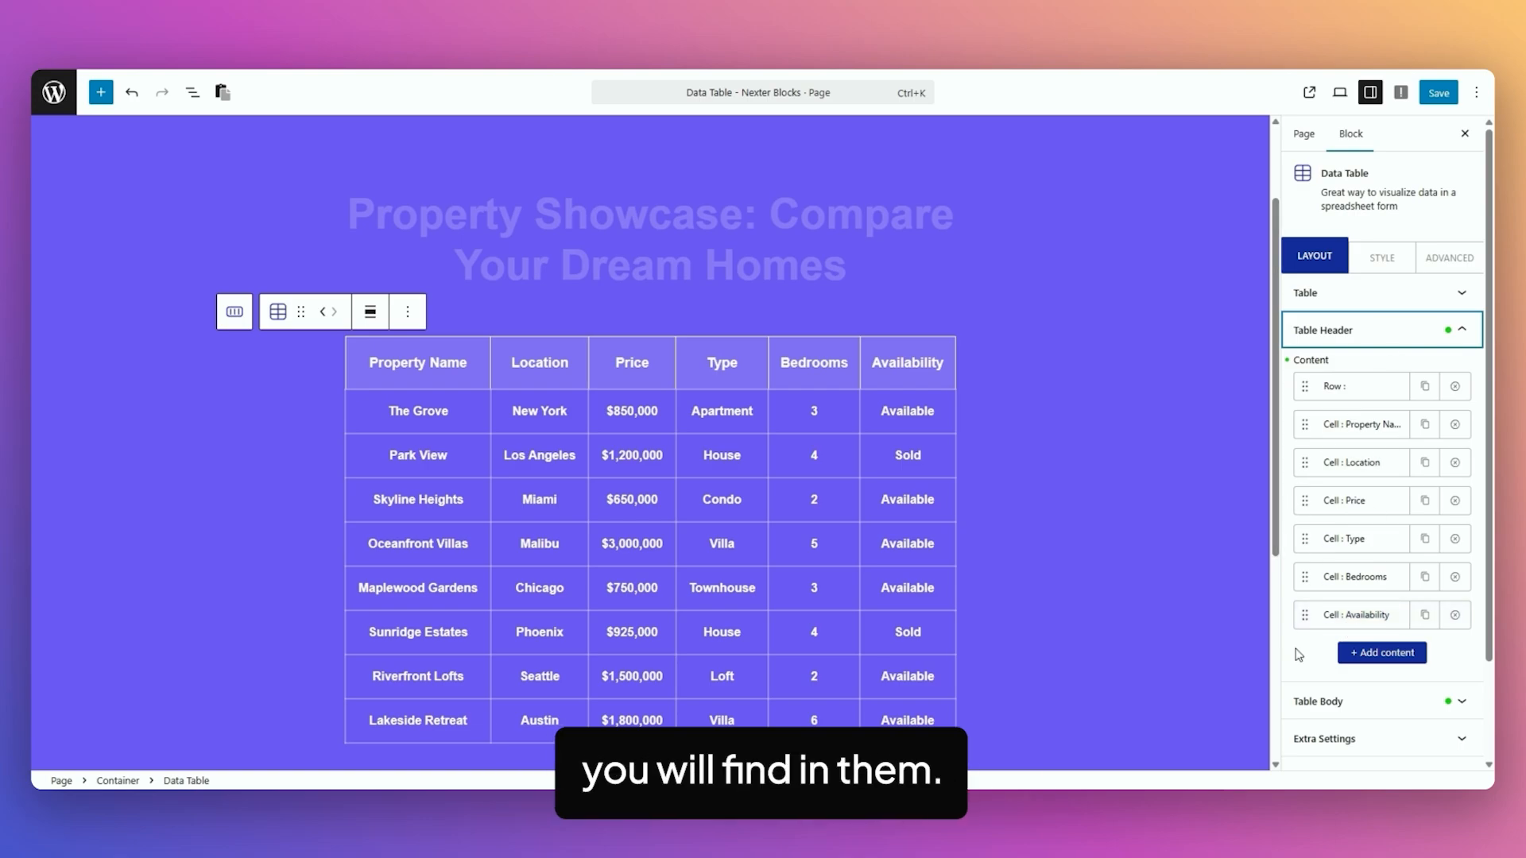
pyautogui.click(1343, 386)
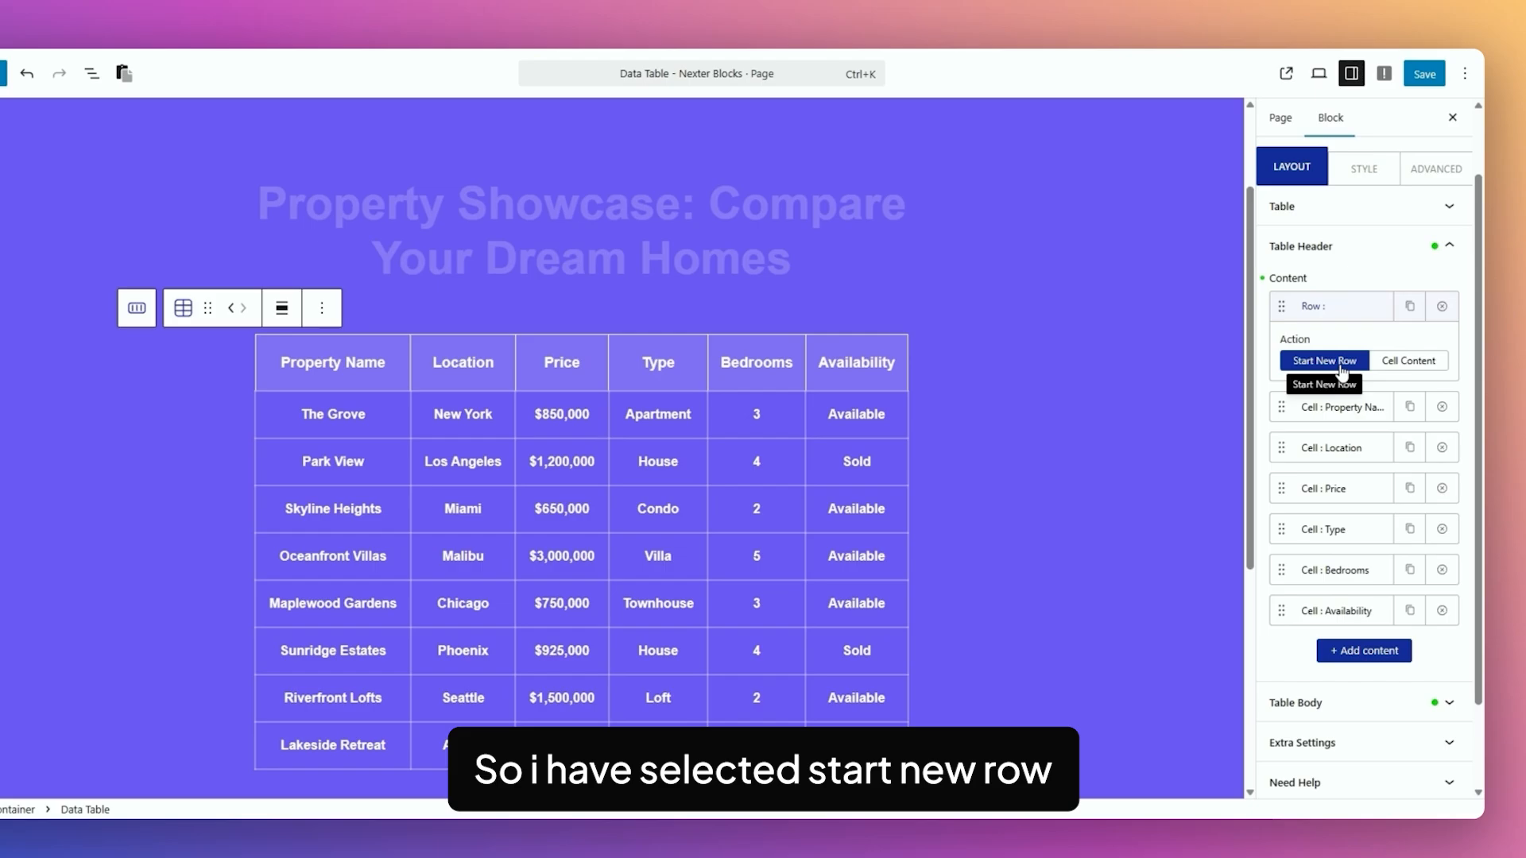
pyautogui.click(1373, 303)
pyautogui.click(1033, 464)
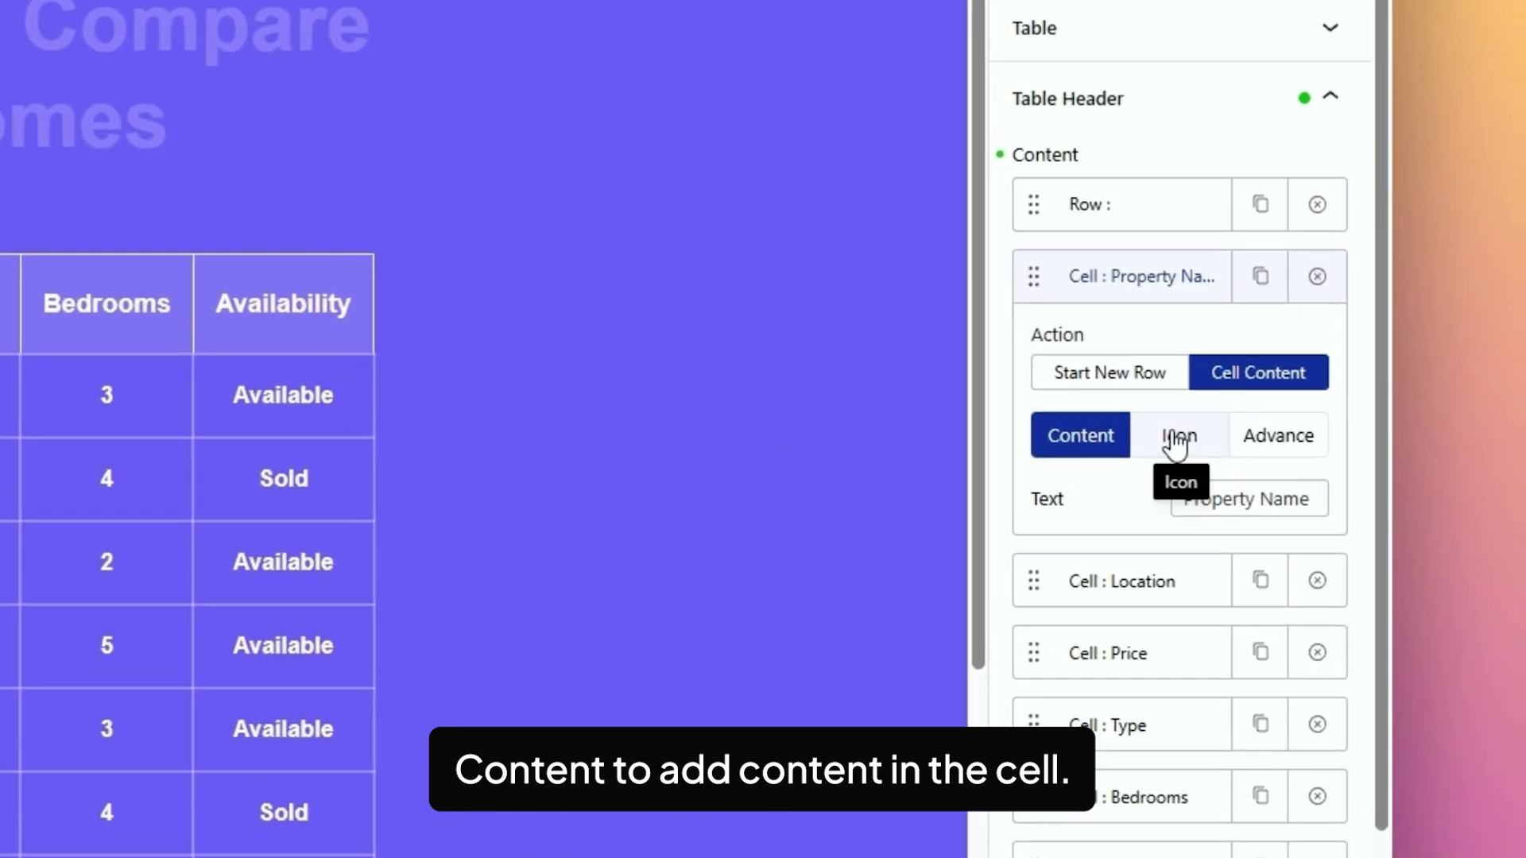
# Try the icon library option on the Property Name header cell and set its icon back to none.
pyautogui.click(1382, 432)
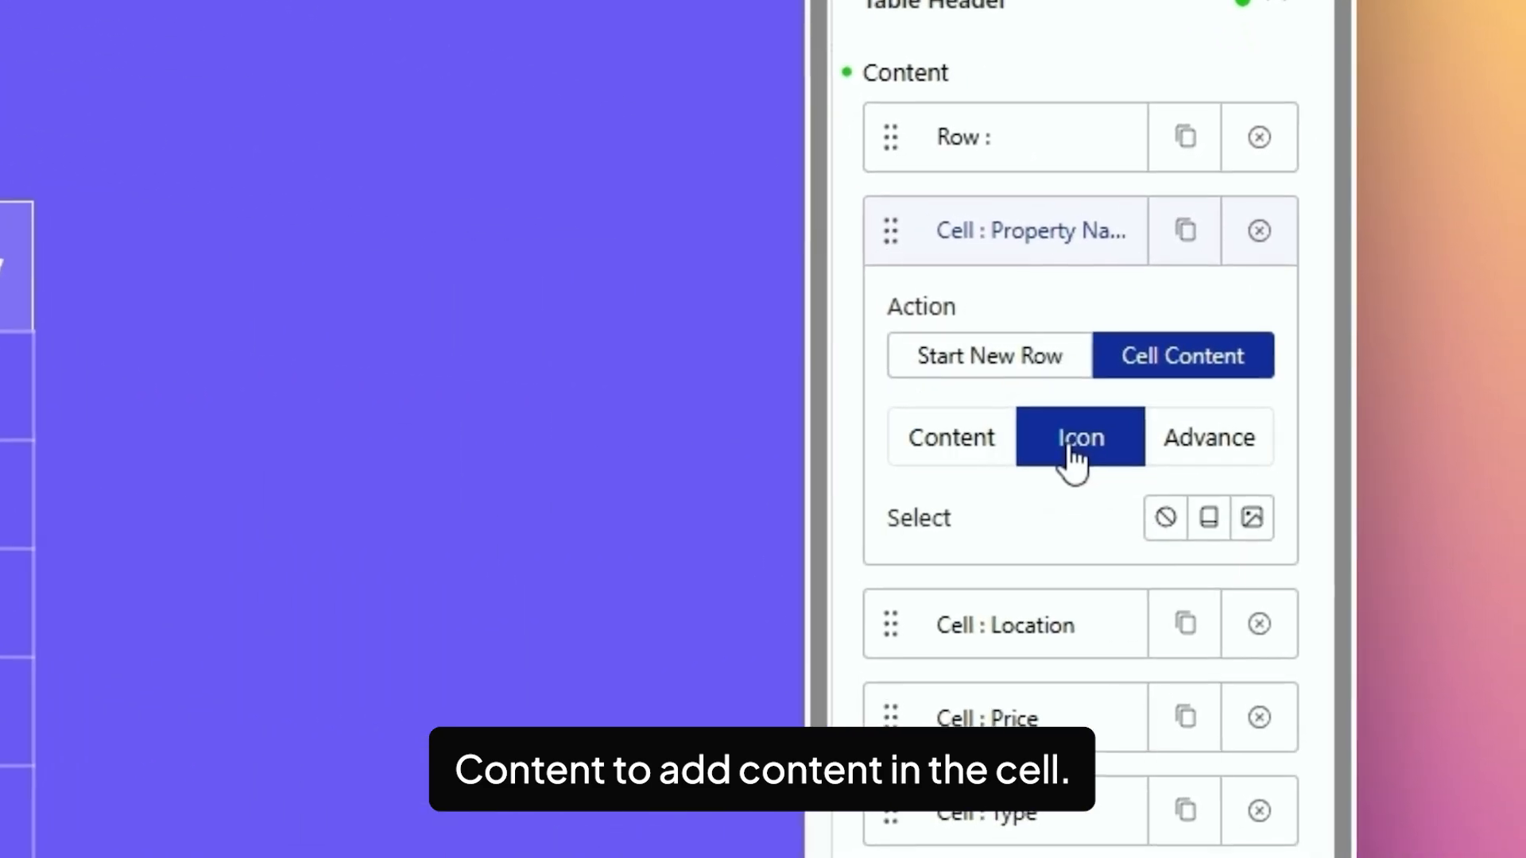
pyautogui.click(1215, 521)
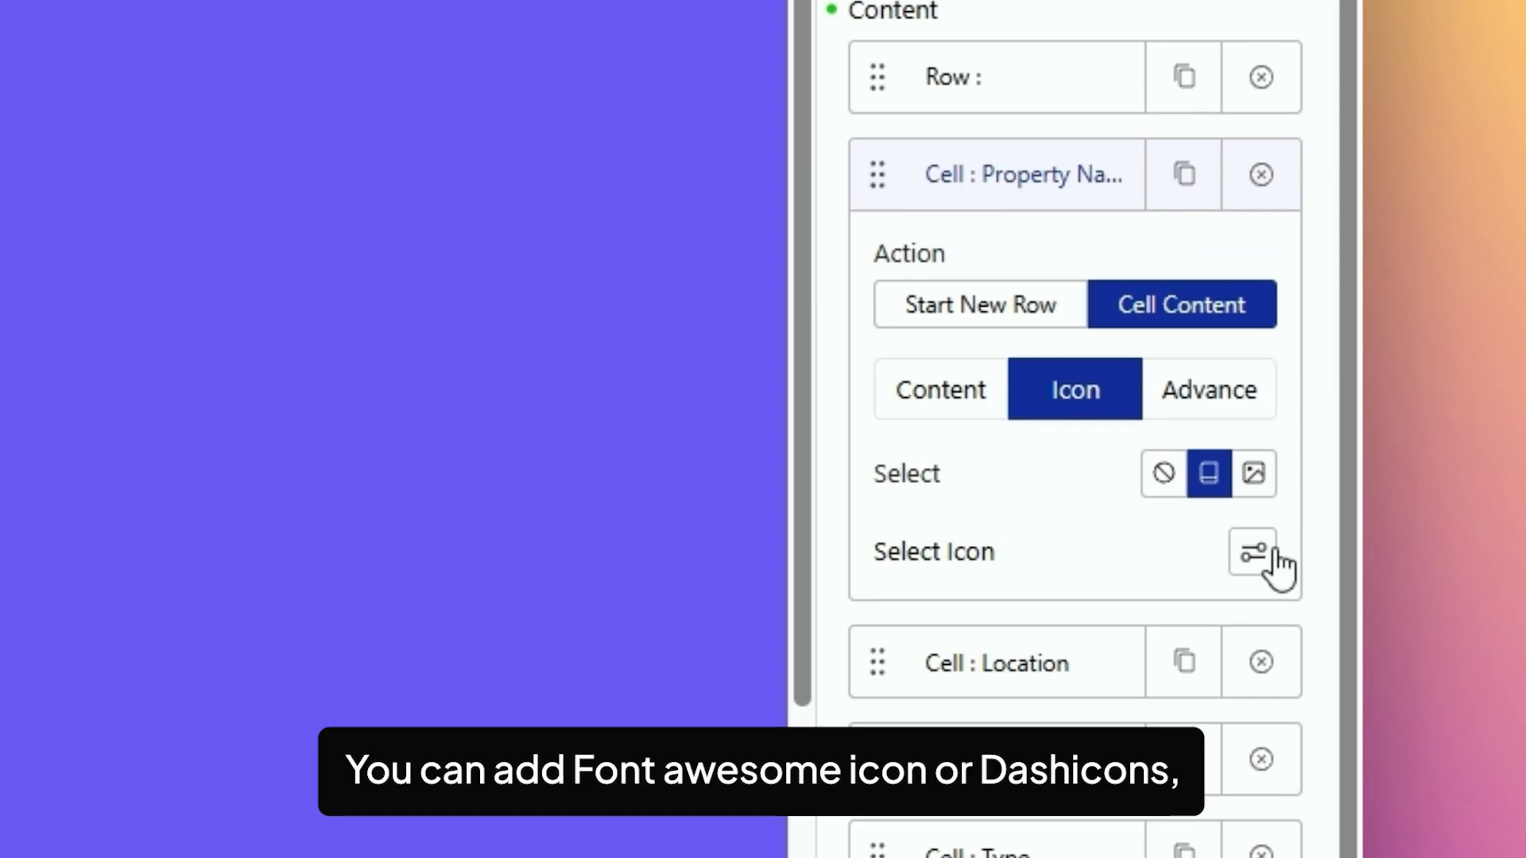
pyautogui.click(1264, 561)
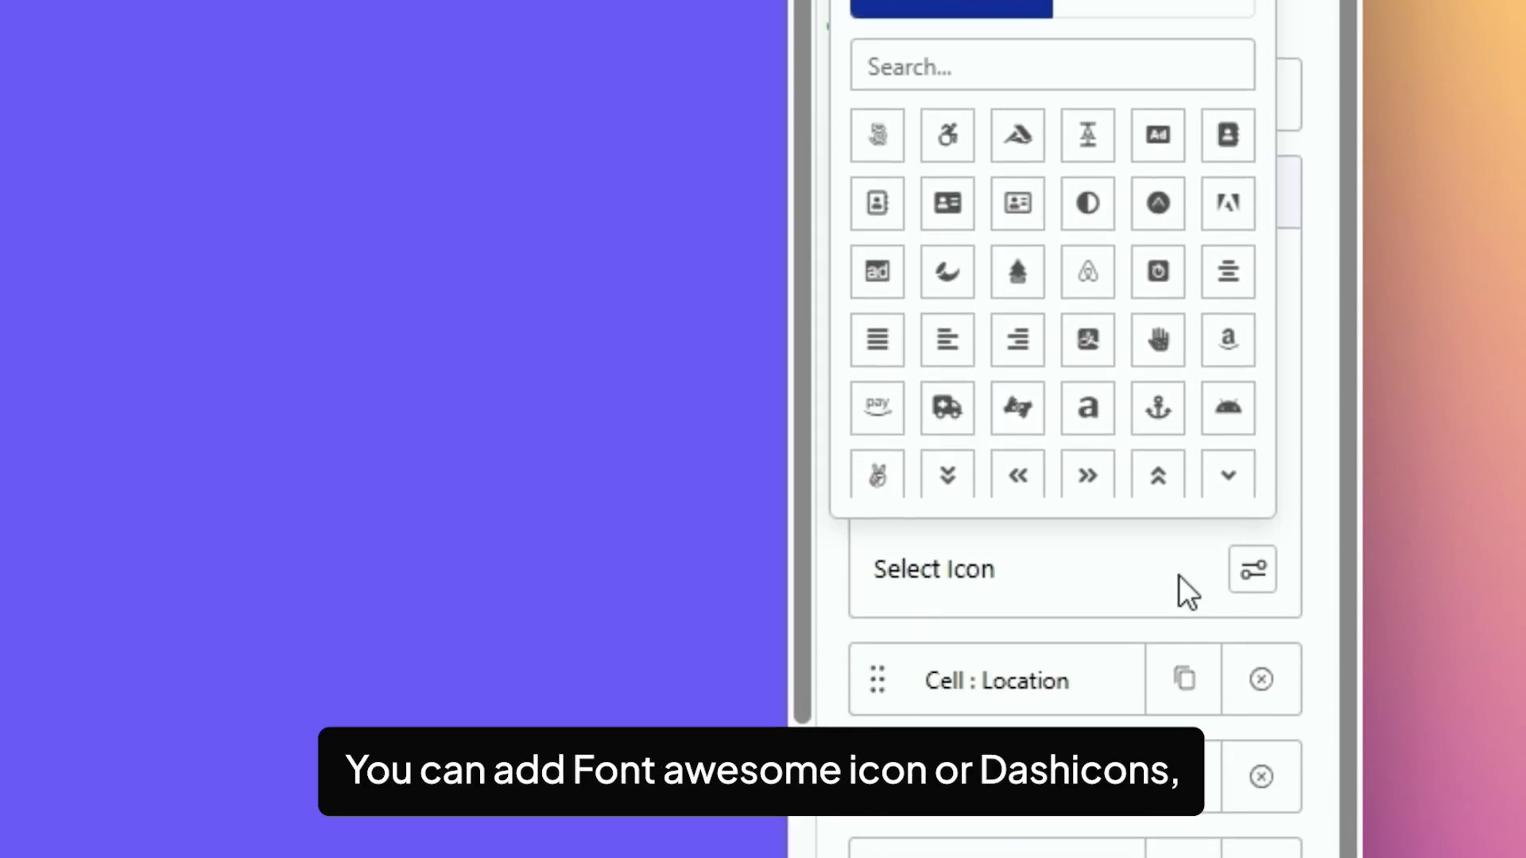
pyautogui.click(1180, 798)
pyautogui.click(1255, 716)
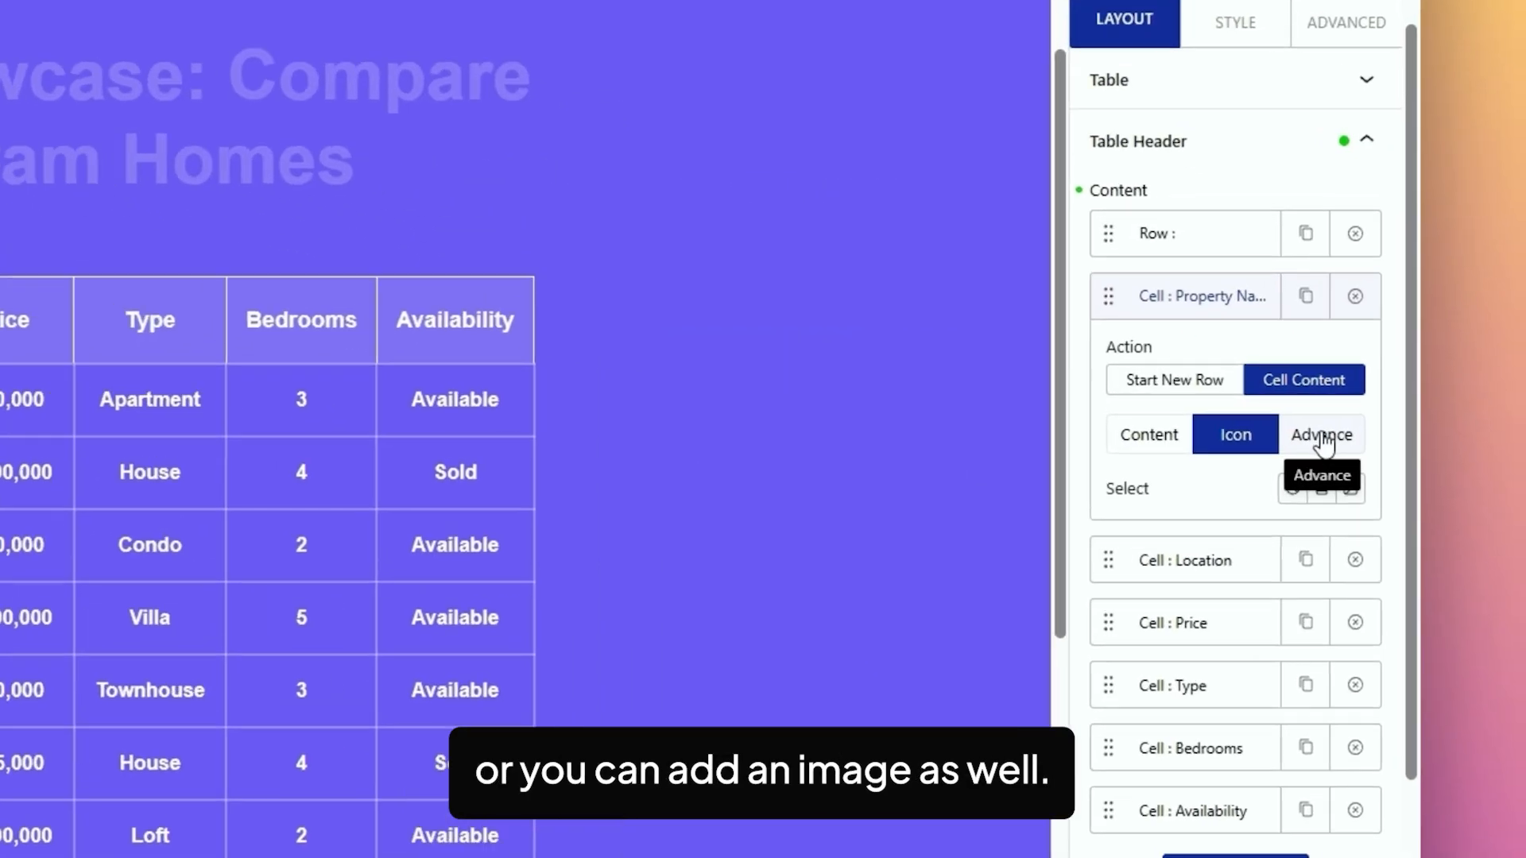
# Try a column span of 2 on the Property Name header cell and clear the value again.
pyautogui.click(1418, 425)
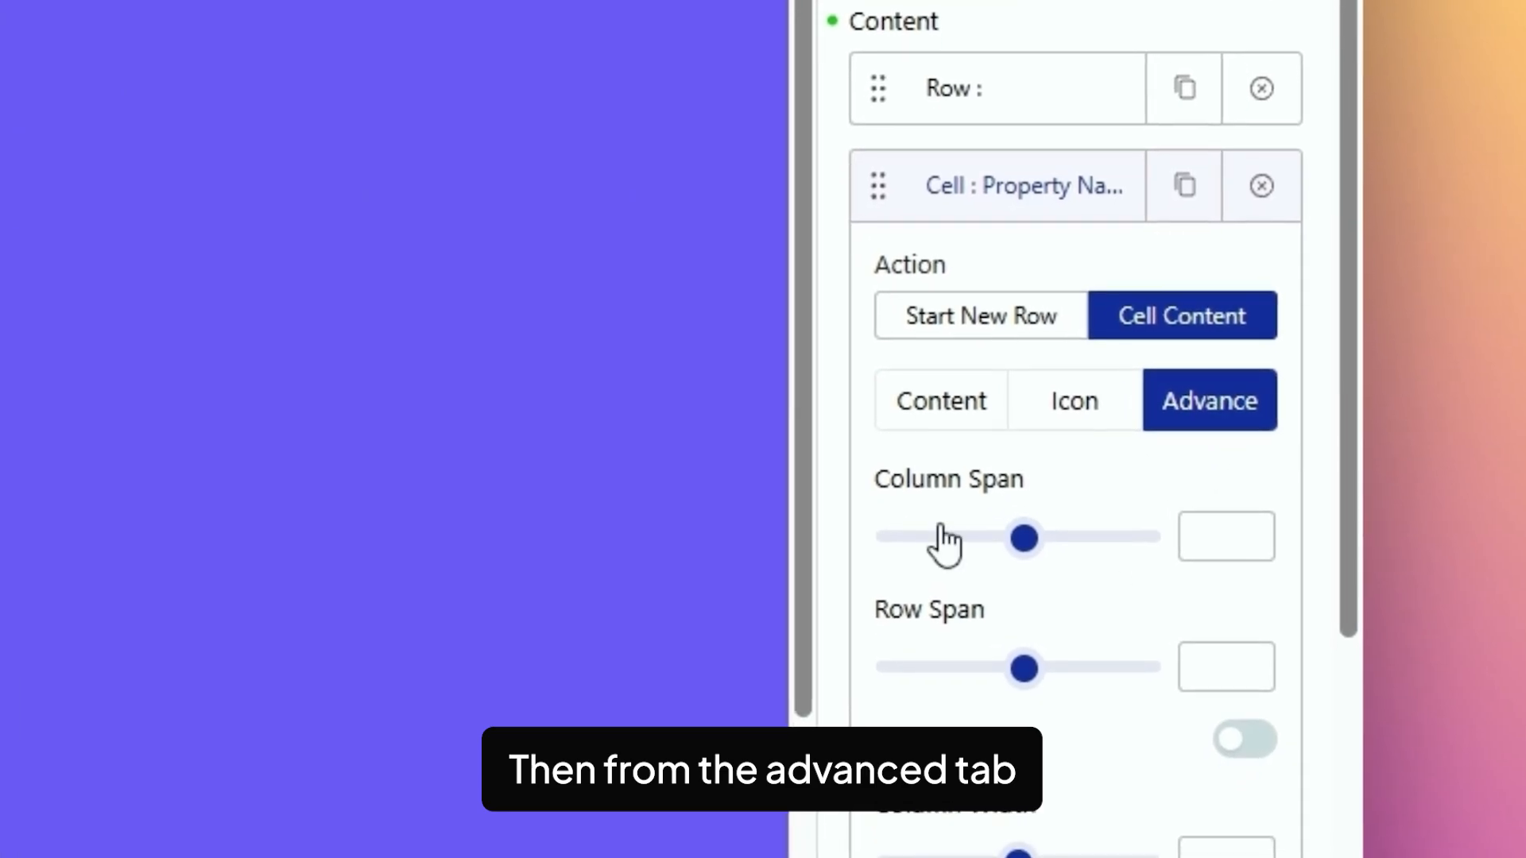
pyautogui.click(1216, 536)
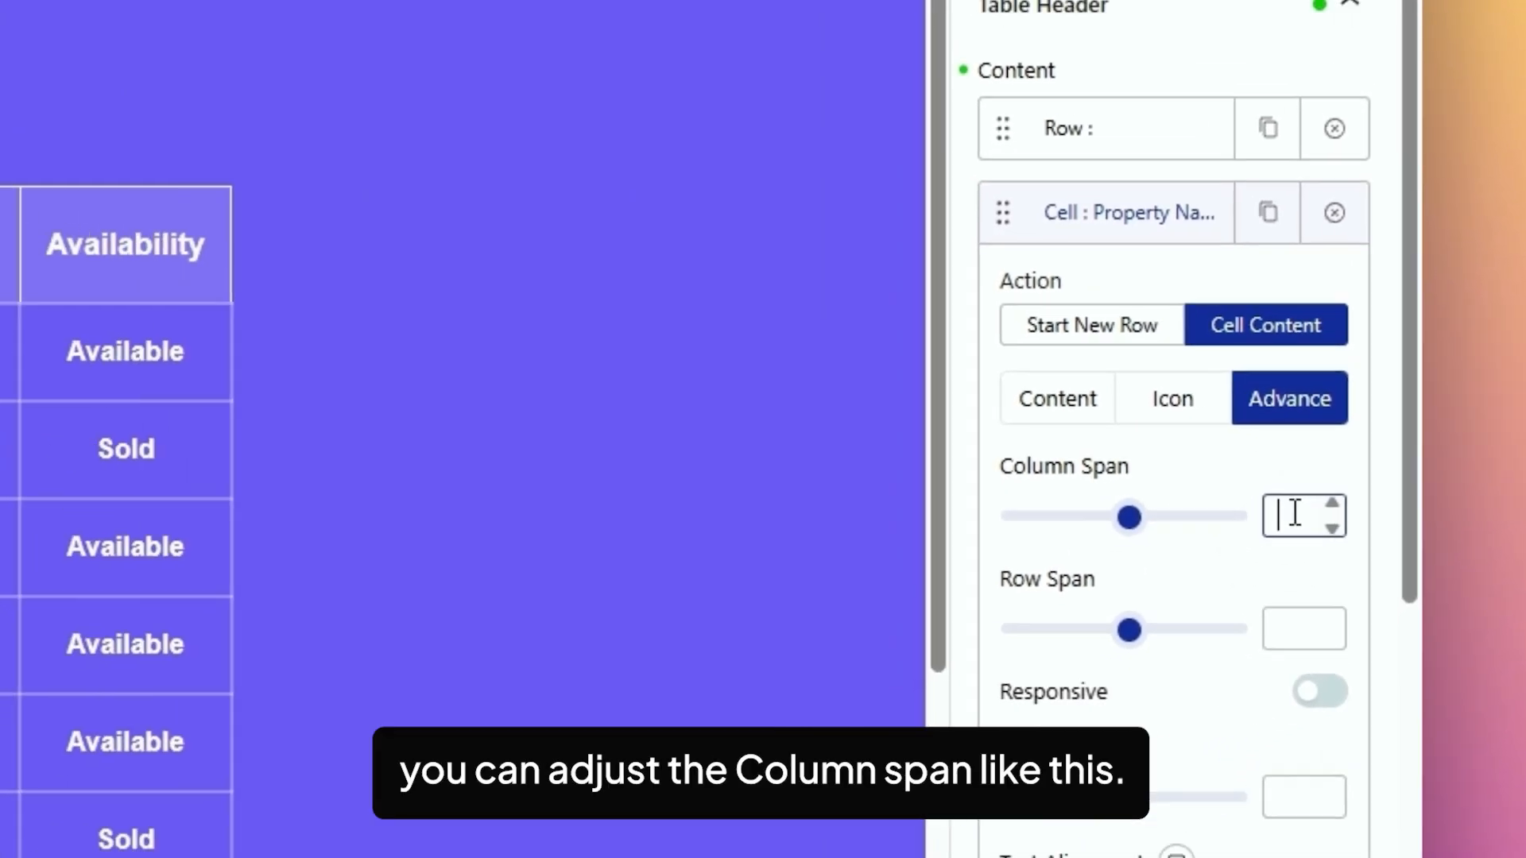
pyautogui.write('2')
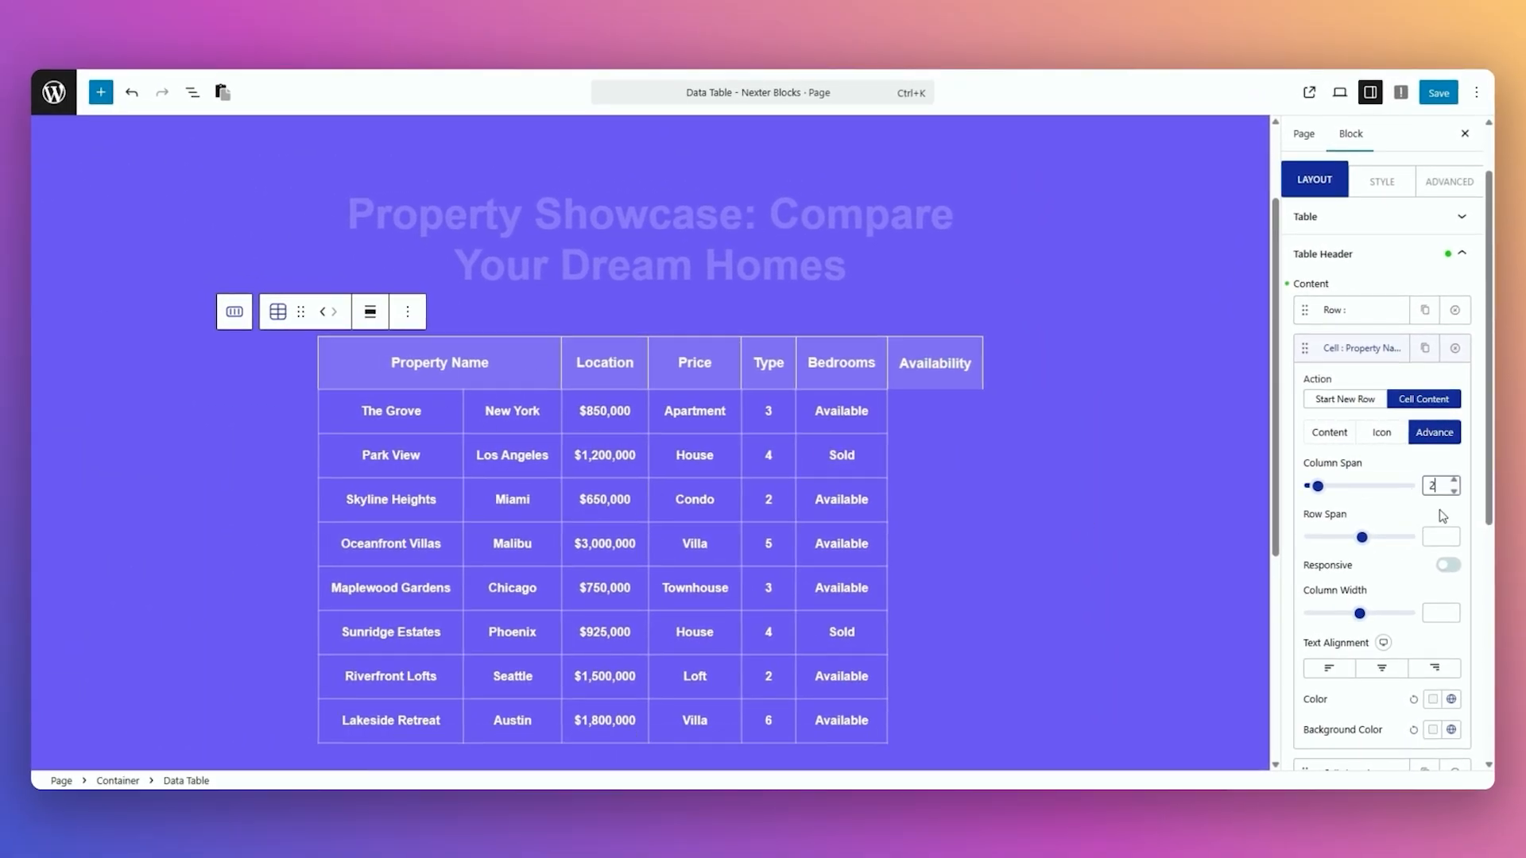
pyautogui.press('BackSpace')
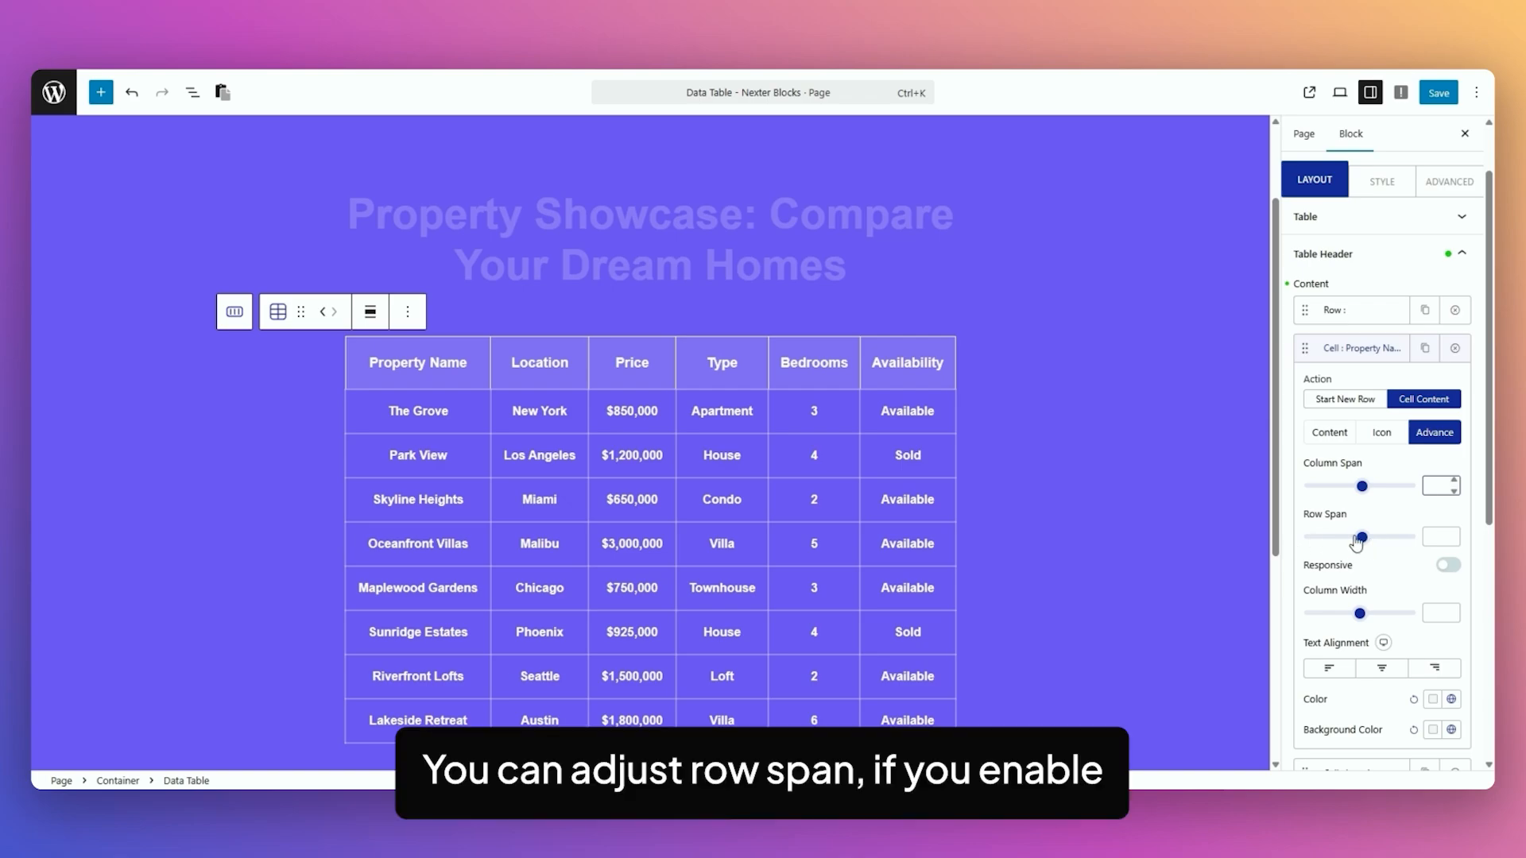
# Try the Responsive option on the Property Name header cell, disable it again, and collapse the cell's settings.
pyautogui.click(1450, 568)
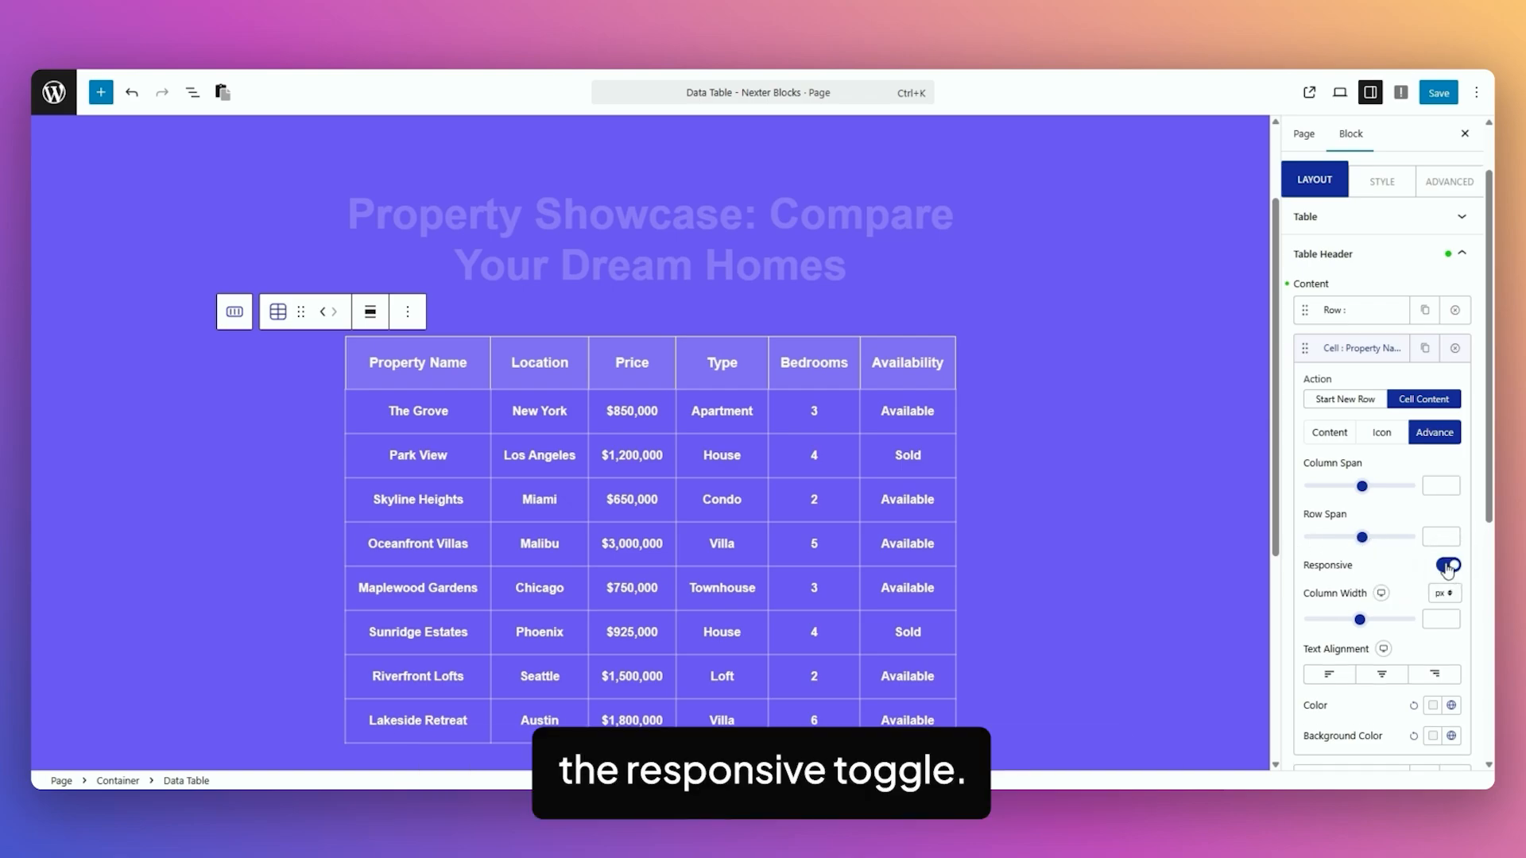
pyautogui.scroll(-1, 1443, 557)
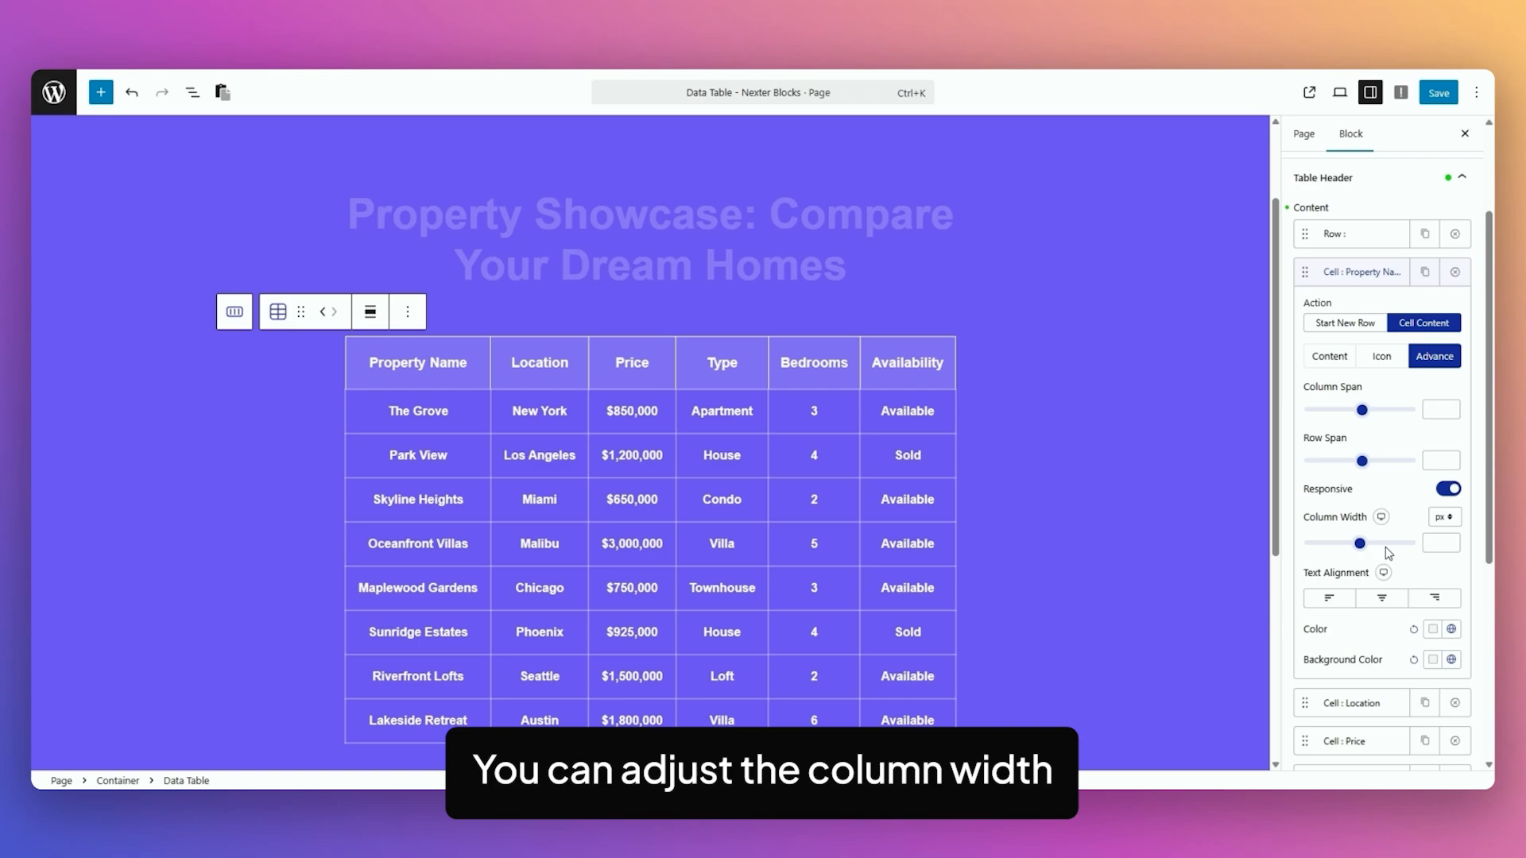
pyautogui.click(1443, 489)
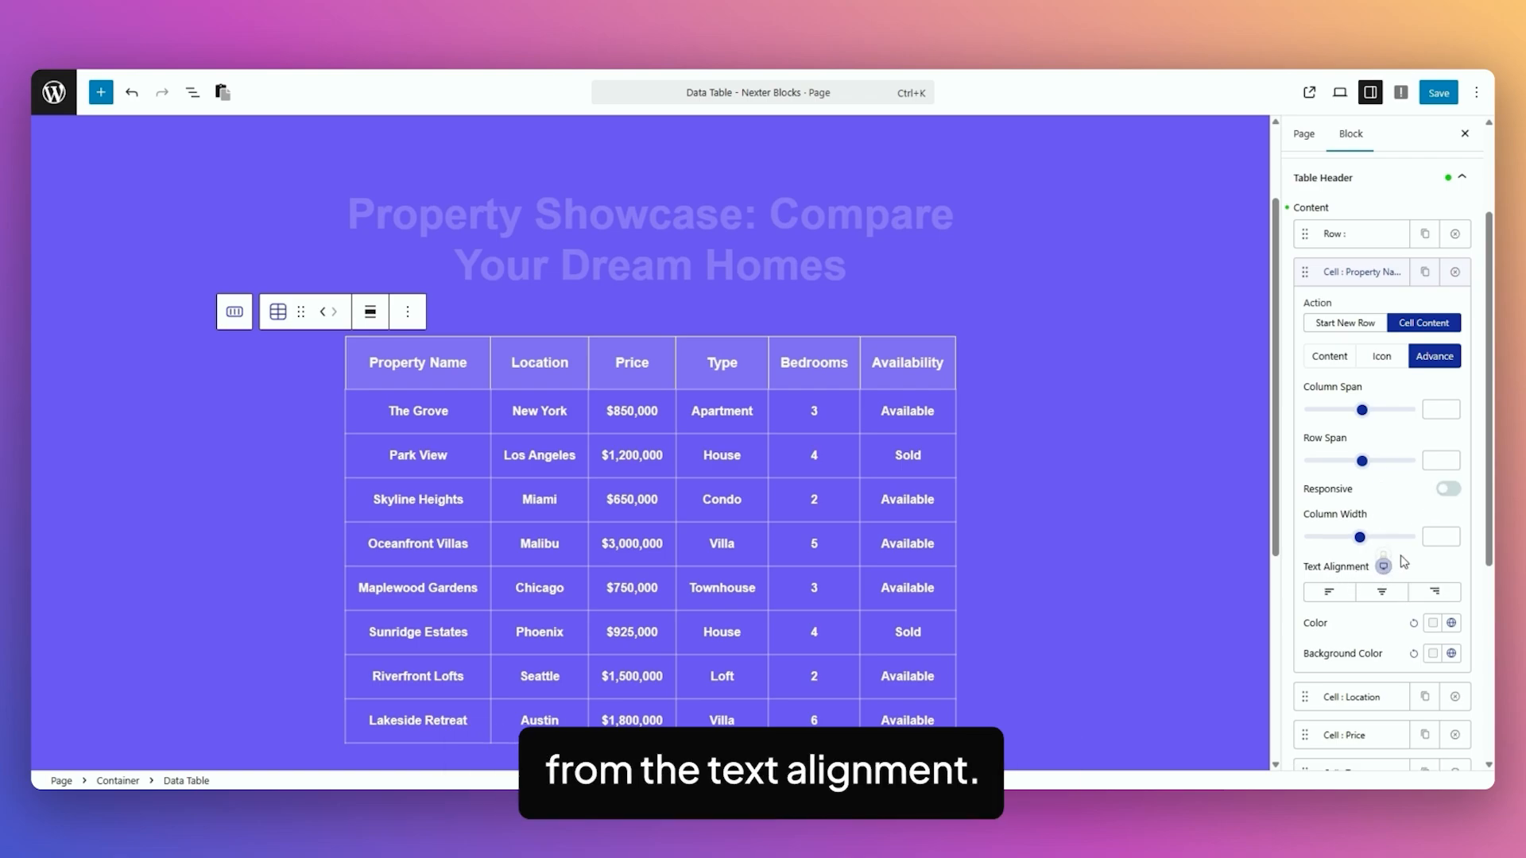
pyautogui.scroll(-2, 1352, 557)
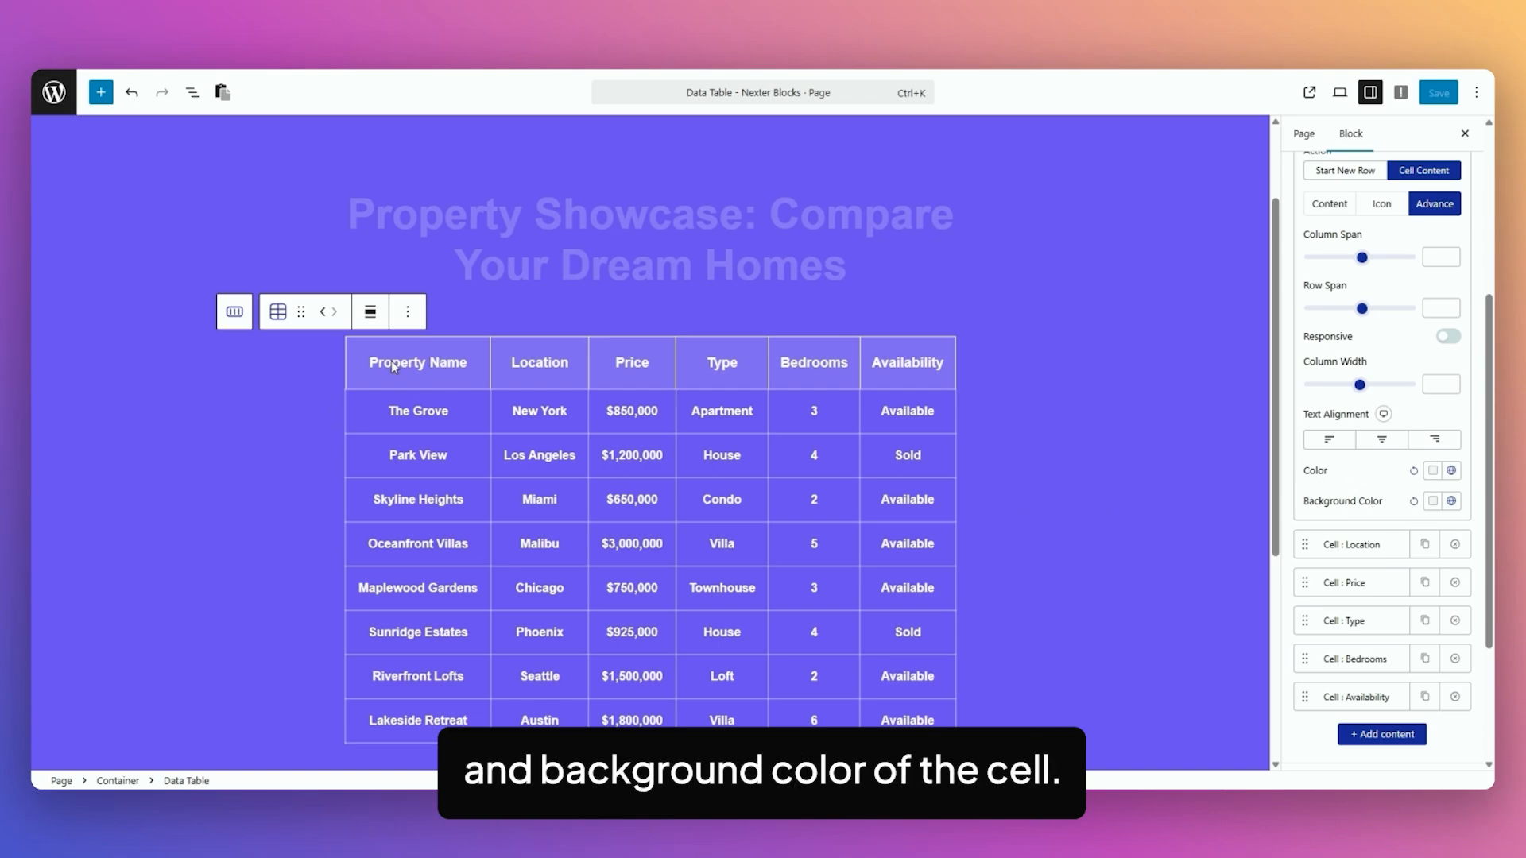
pyautogui.scroll(3, 1313, 485)
pyautogui.click(1355, 352)
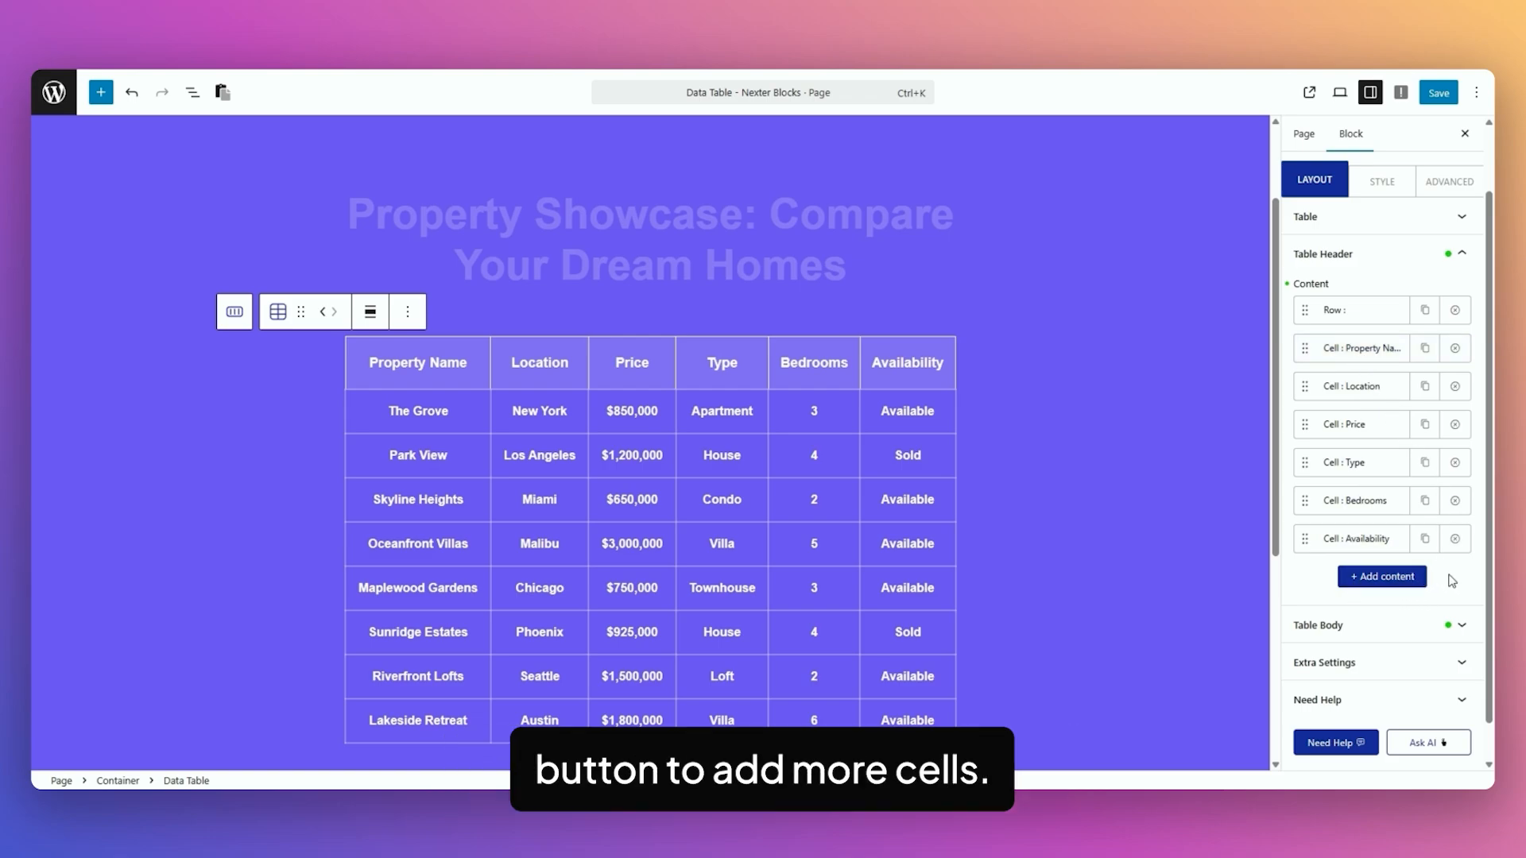
# Examine the action options of the table body's first row item and the content settings of The Grove cell.
pyautogui.click(1368, 629)
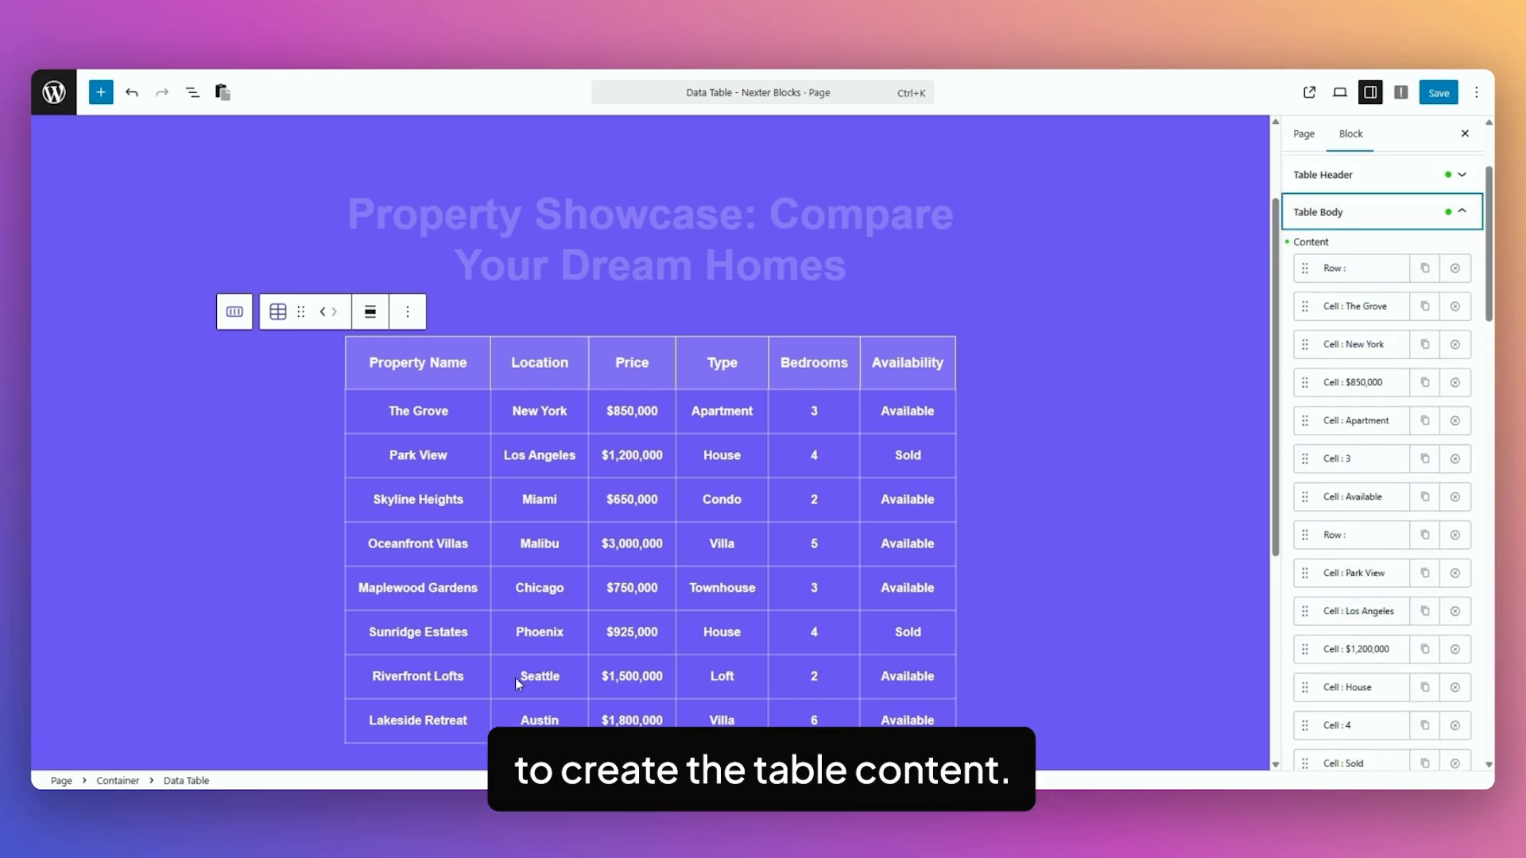
pyautogui.click(1361, 270)
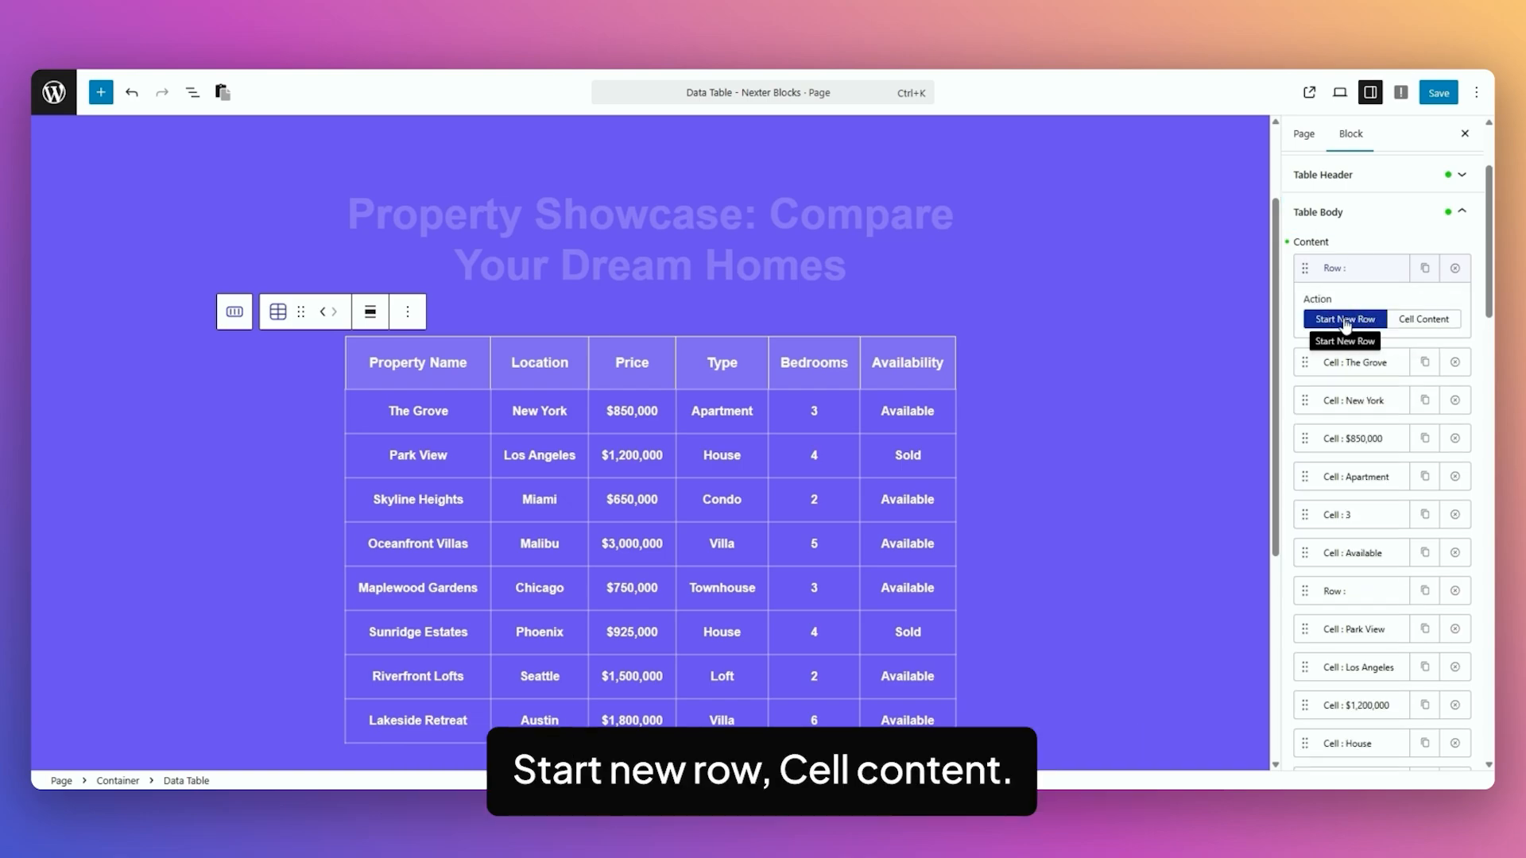
pyautogui.click(1355, 362)
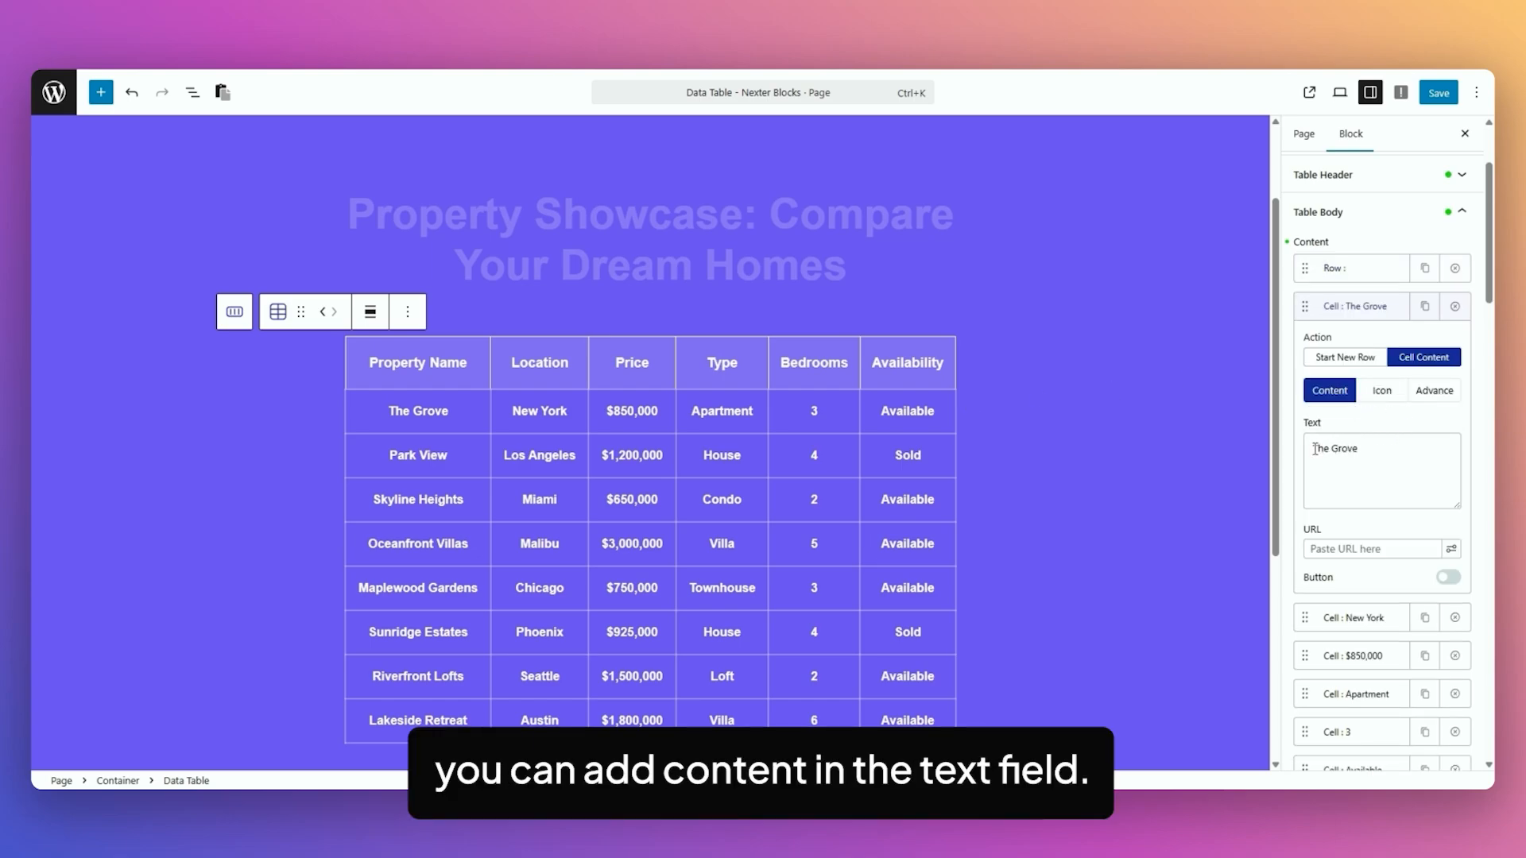
# Try adding a button to The Grove body cell, view its options, and disable the button again.
pyautogui.scroll(-1, 1429, 503)
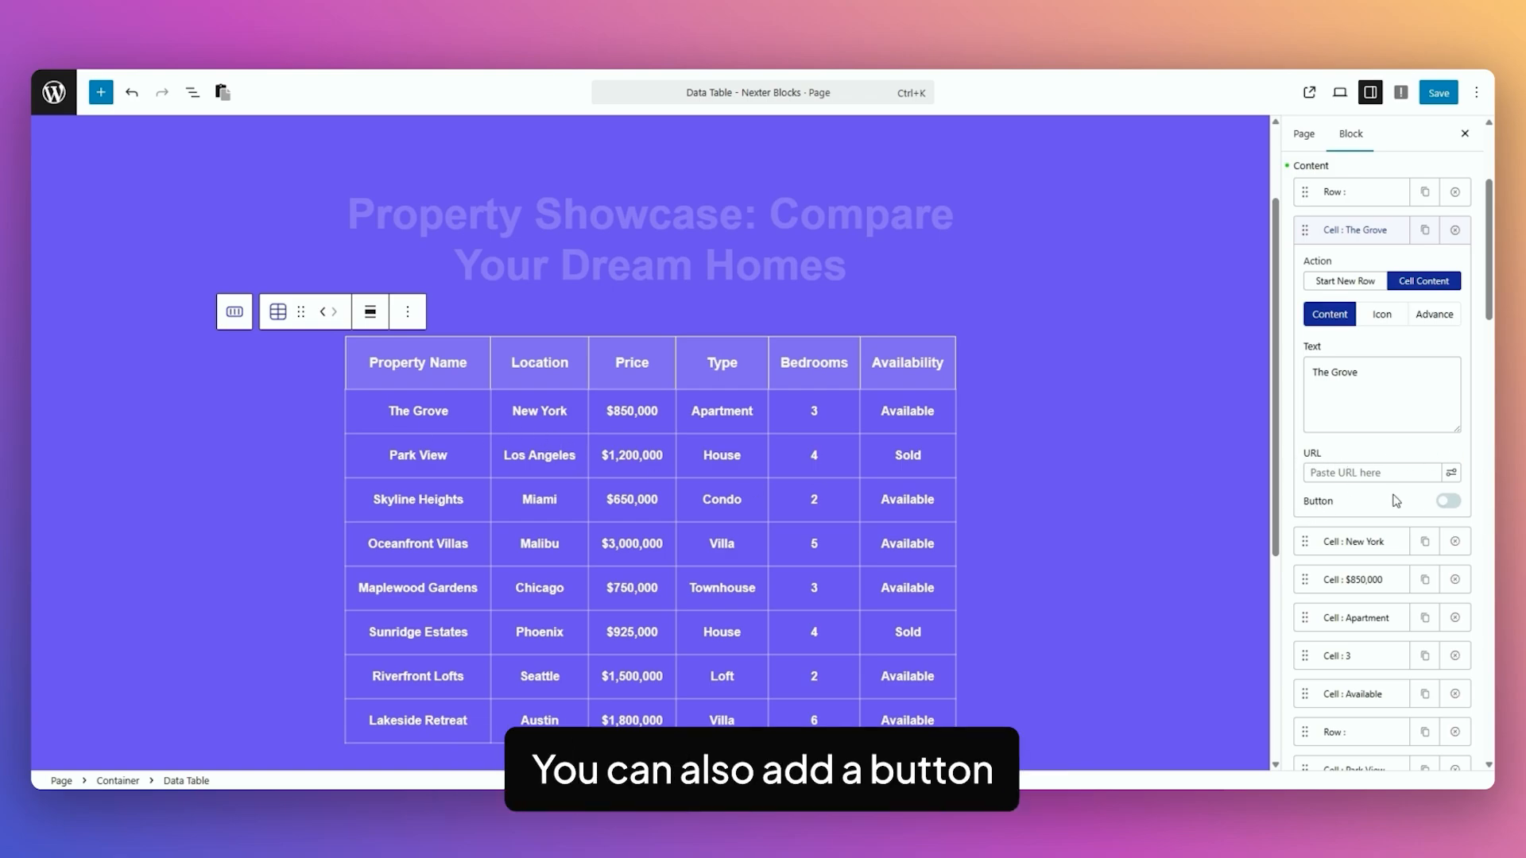
pyautogui.click(1449, 500)
pyautogui.scroll(-1, 1353, 460)
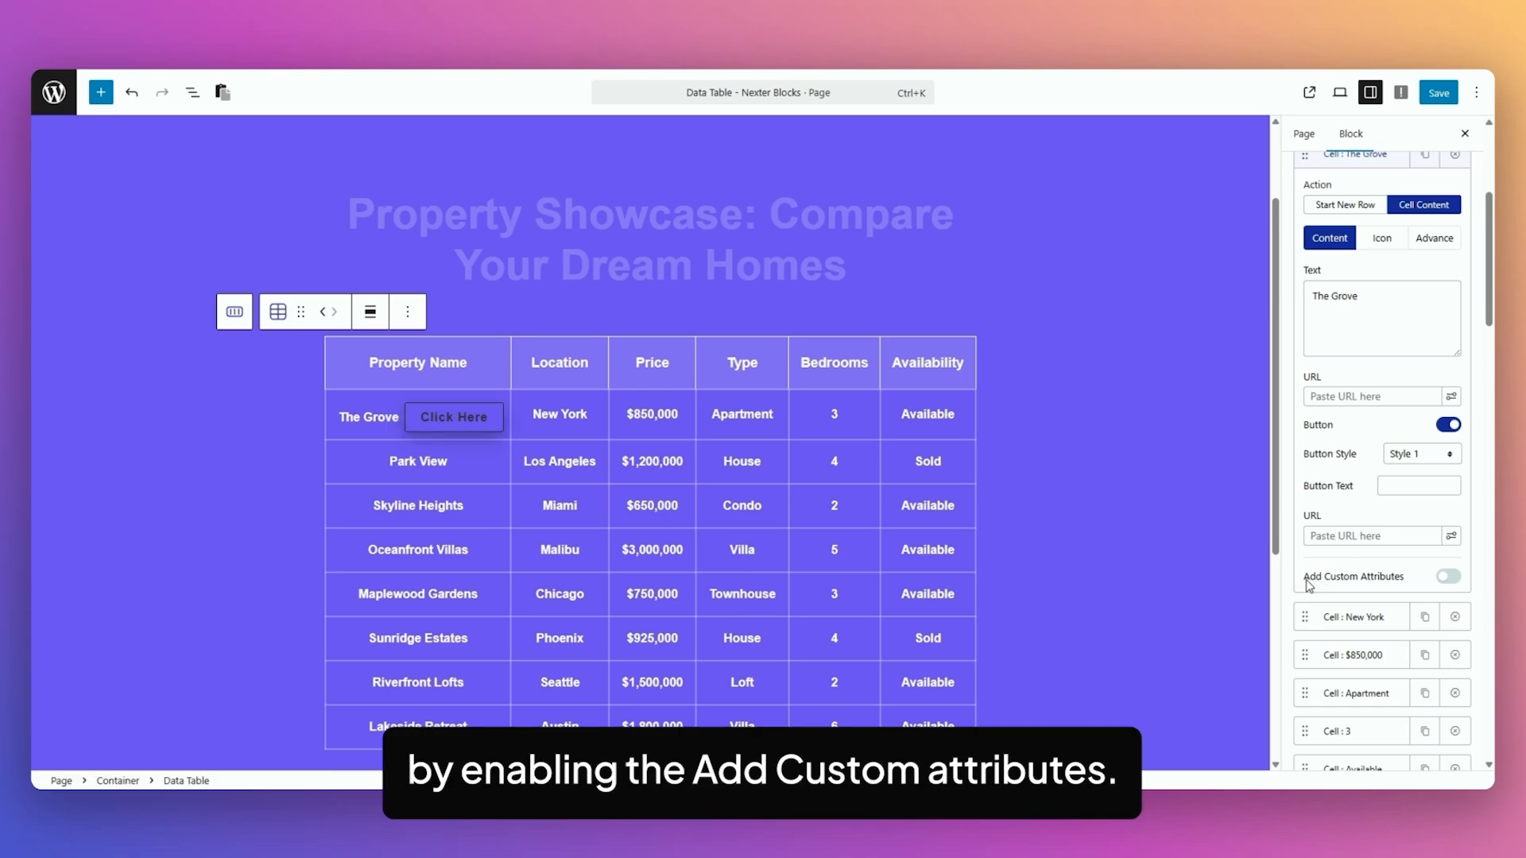
pyautogui.click(1448, 577)
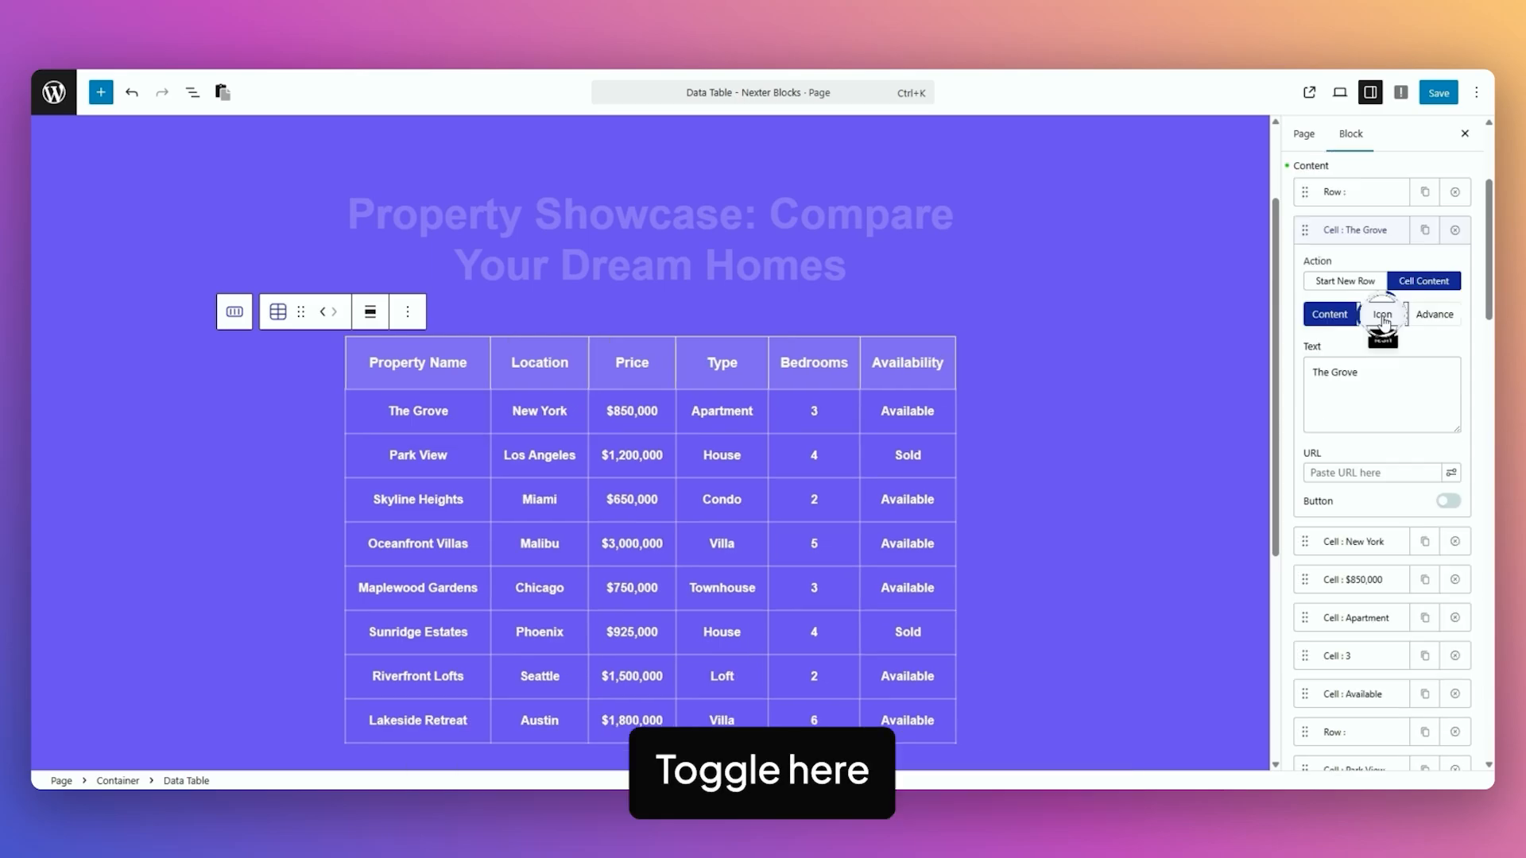
# Examine the icon options and the advanced alignment and span settings of The Grove body cell.
pyautogui.click(1383, 316)
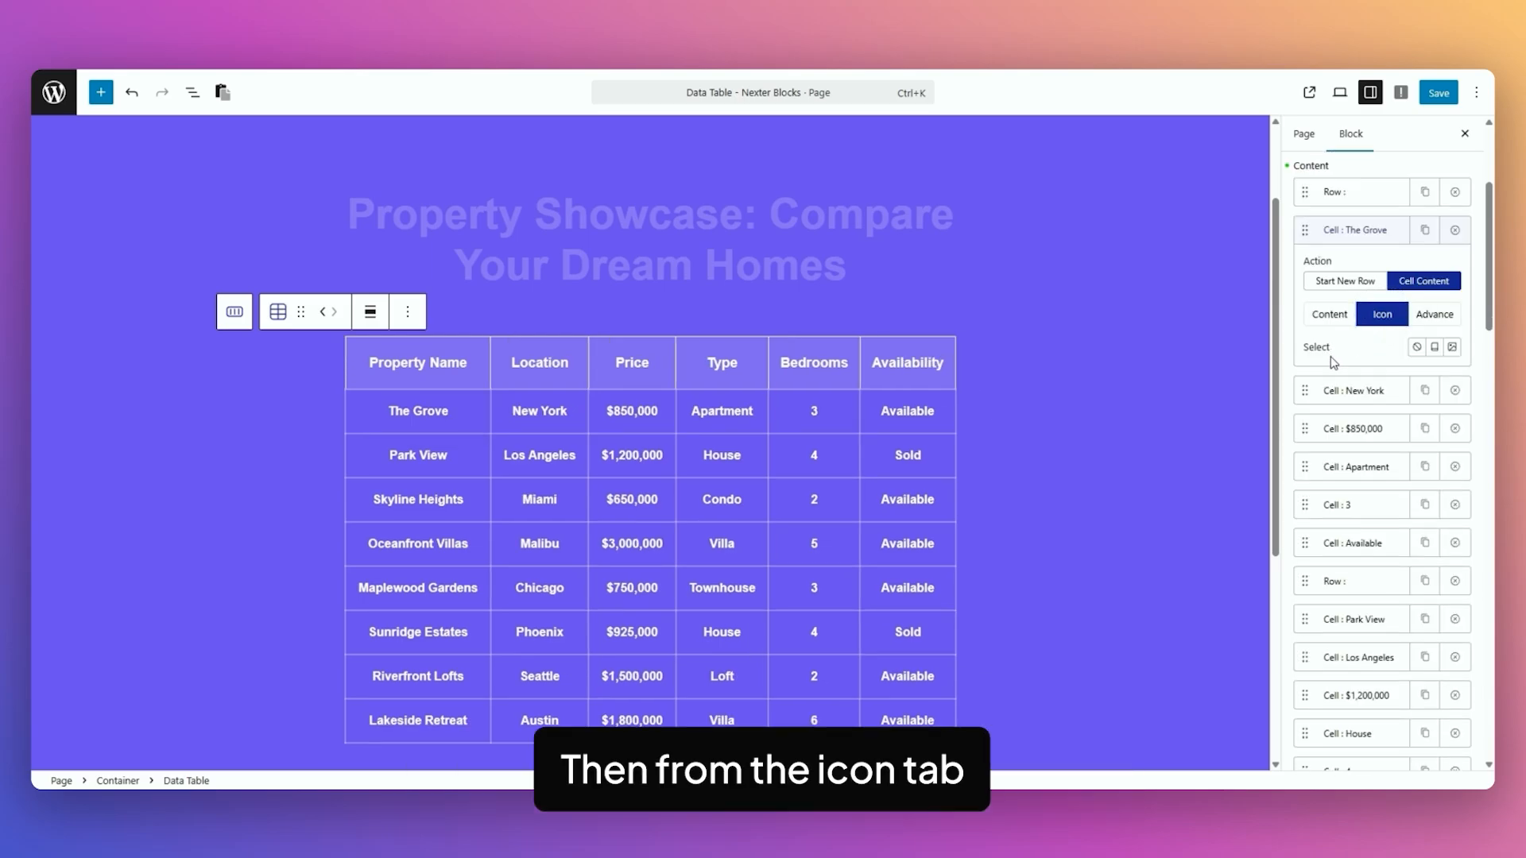
pyautogui.click(1434, 347)
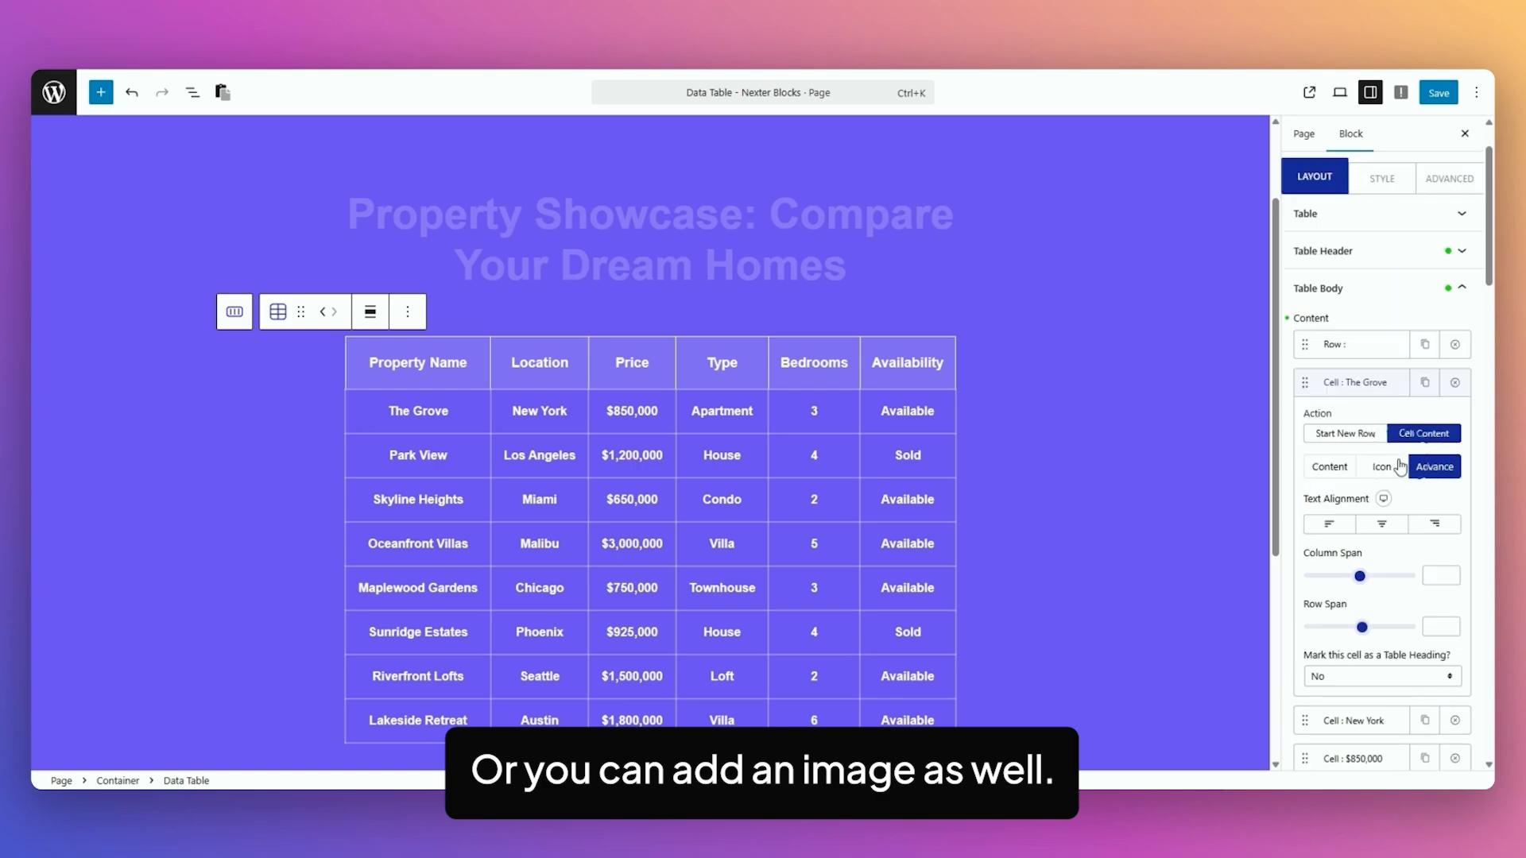
pyautogui.scroll(-2, 1399, 453)
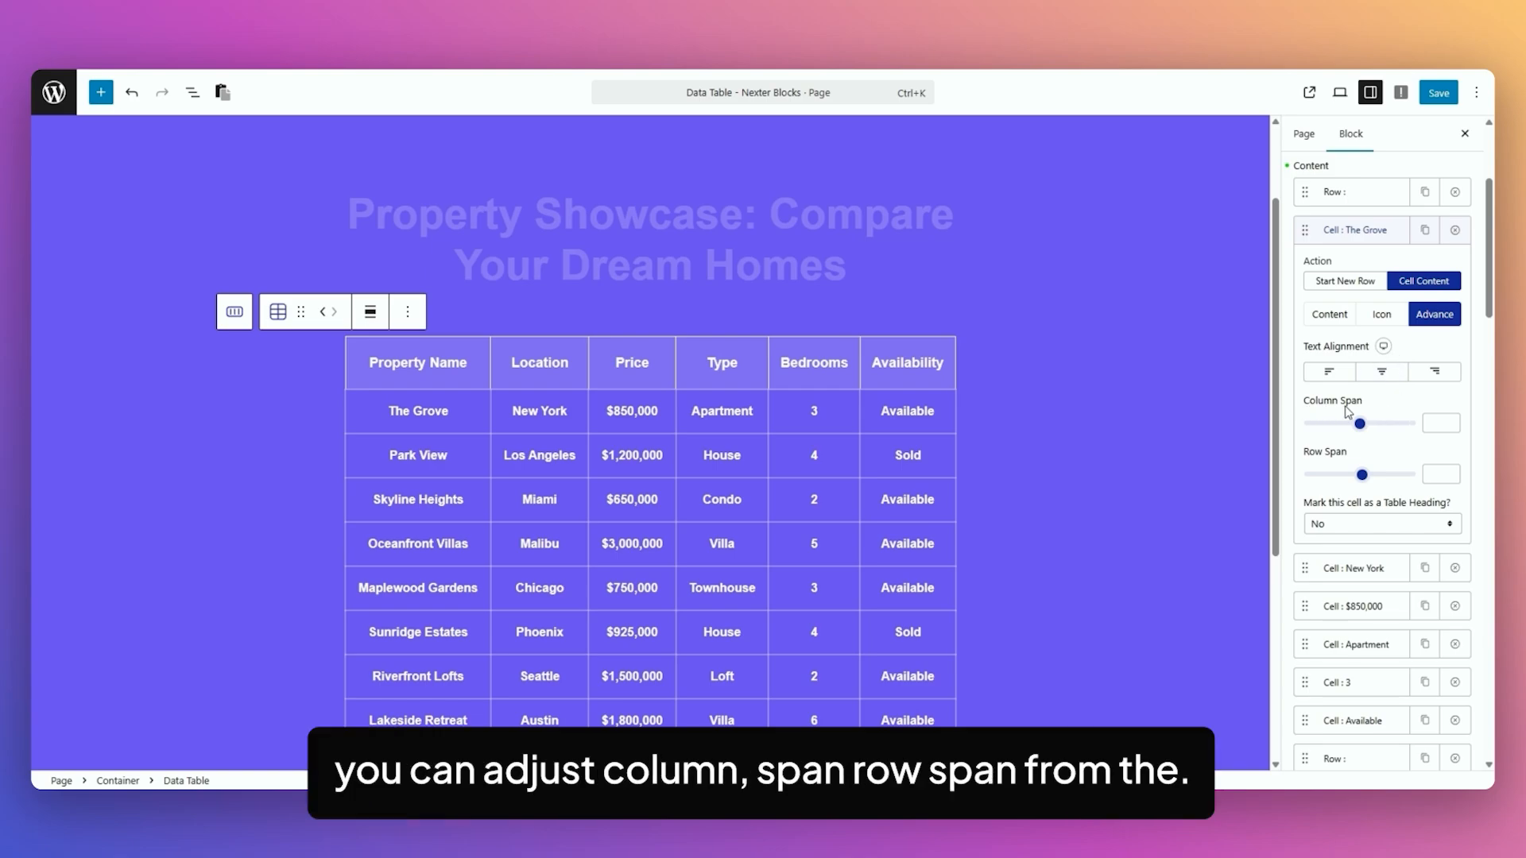
pyautogui.scroll(-1, 1447, 485)
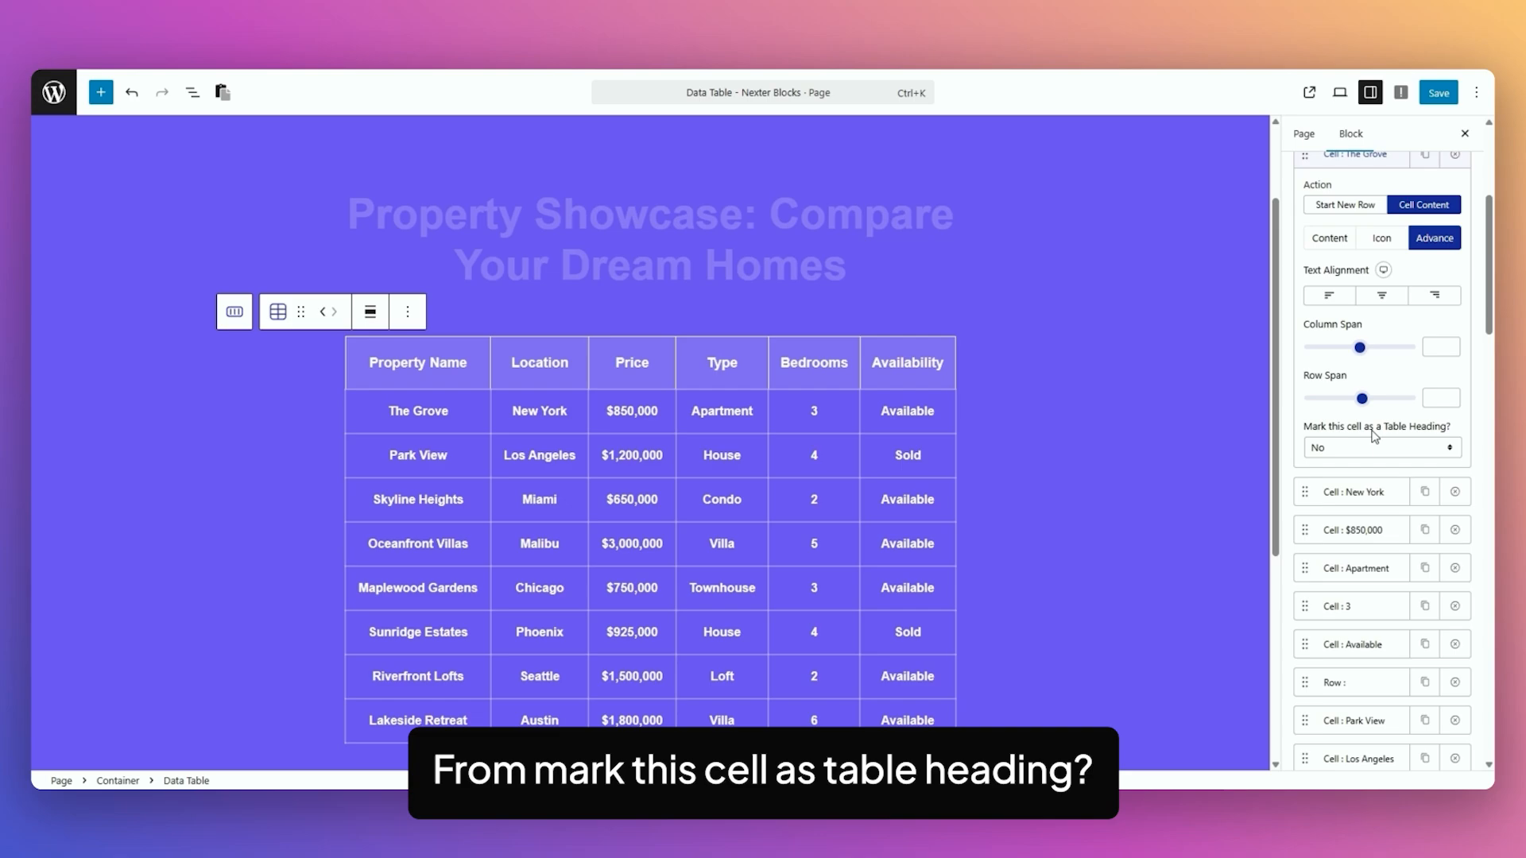
# Set The Grove body cell to be marked as a table heading and review the remaining table body items.
pyautogui.click(1395, 449)
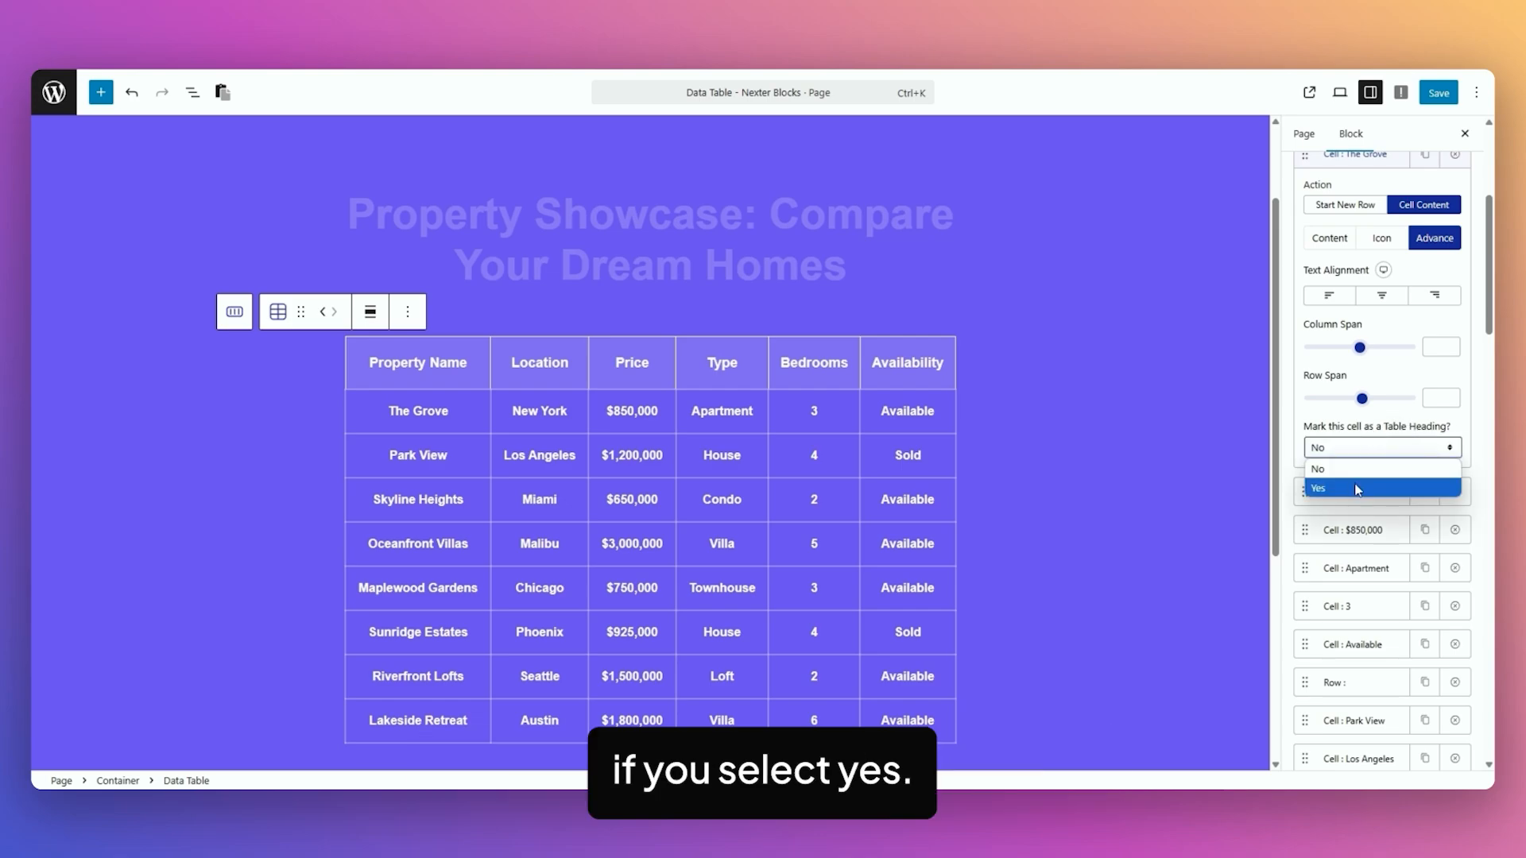
pyautogui.click(1356, 487)
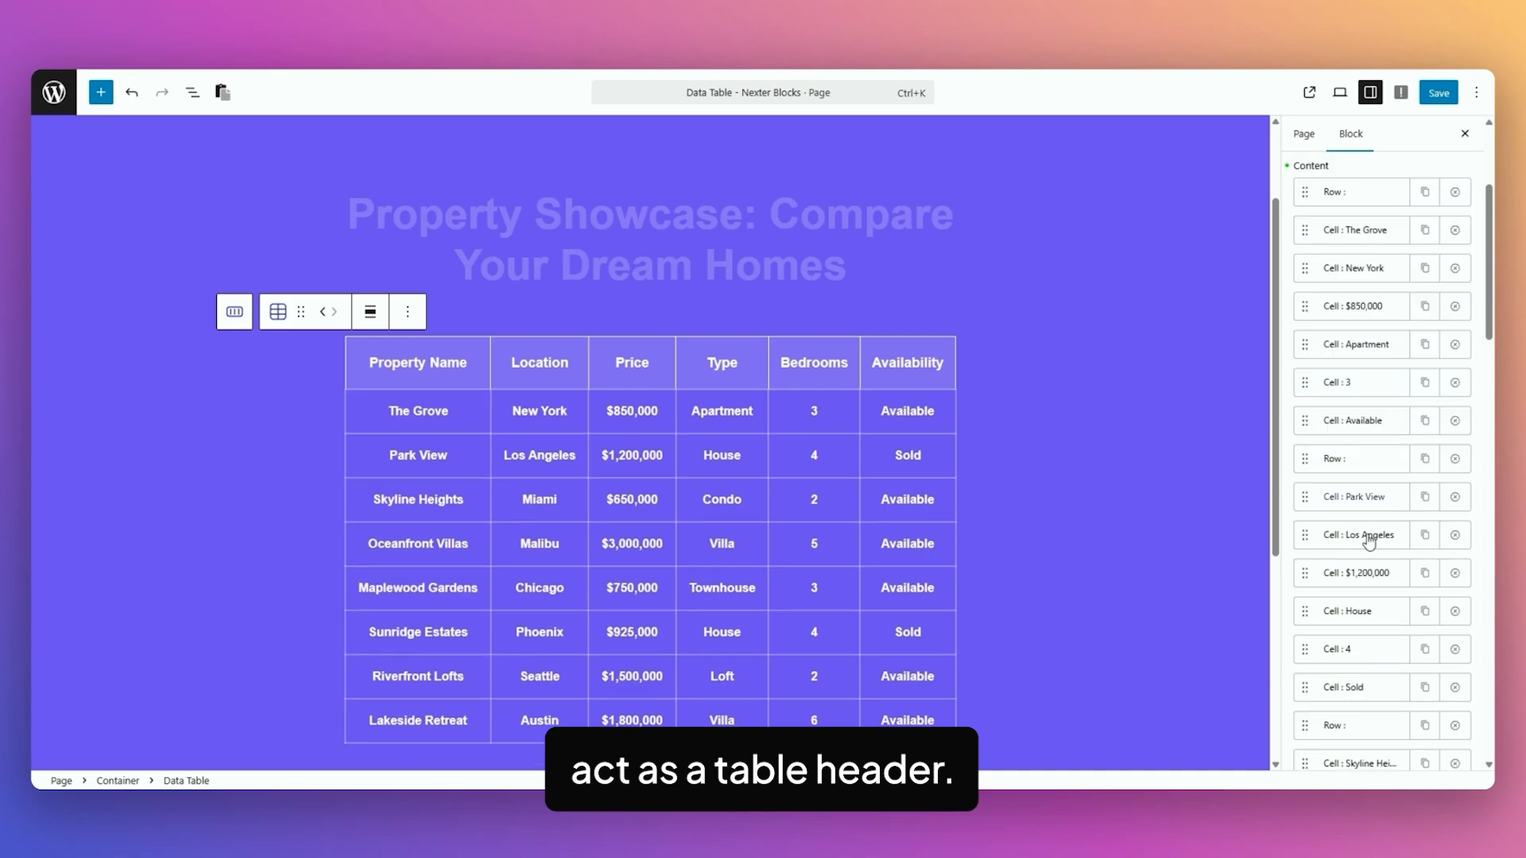
pyautogui.scroll(-2, 1372, 558)
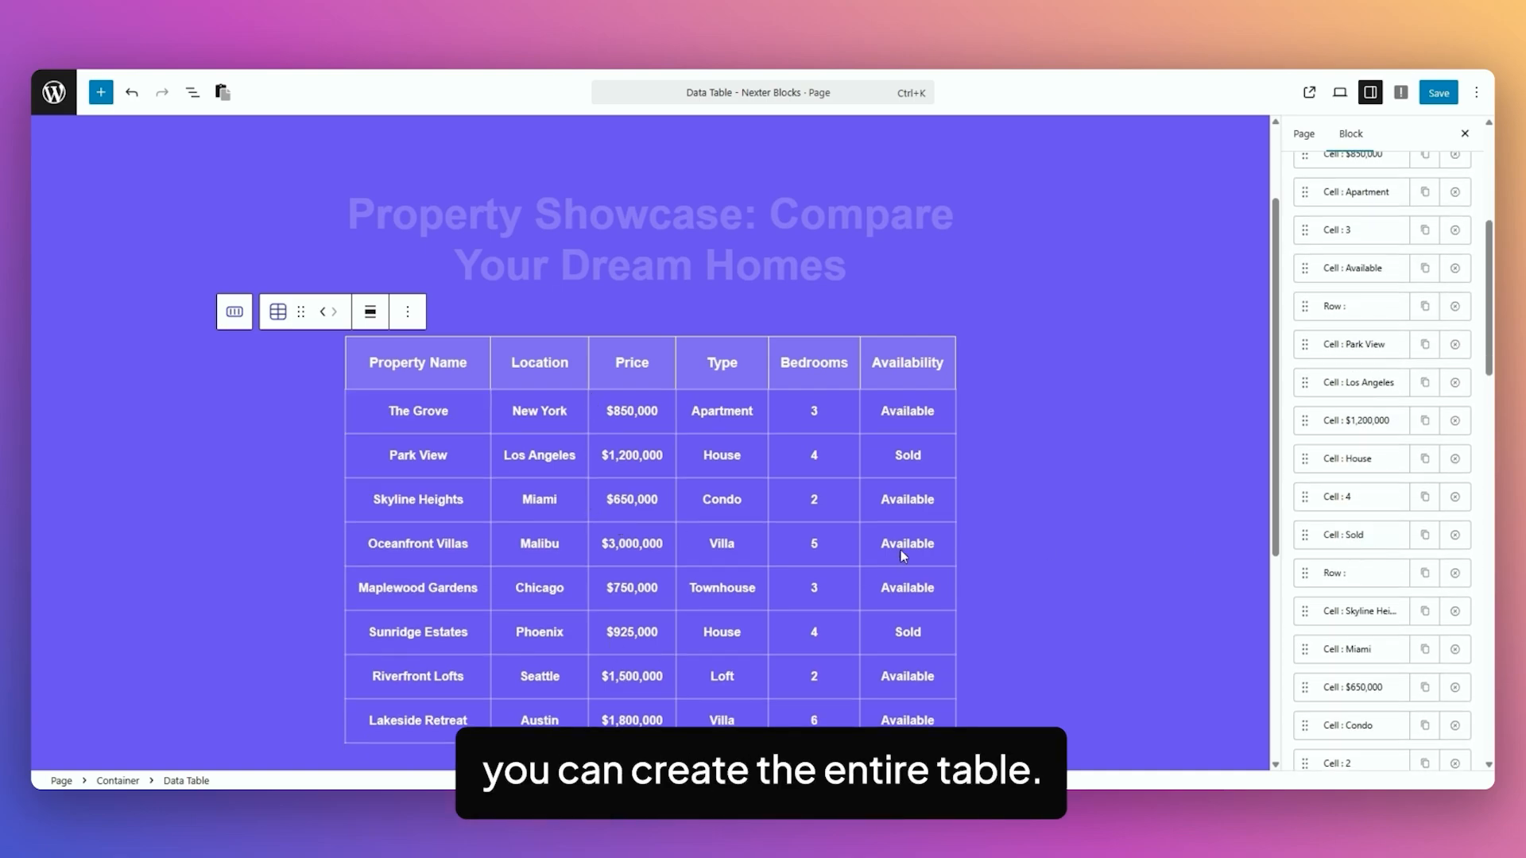
pyautogui.scroll(-10, 1375, 418)
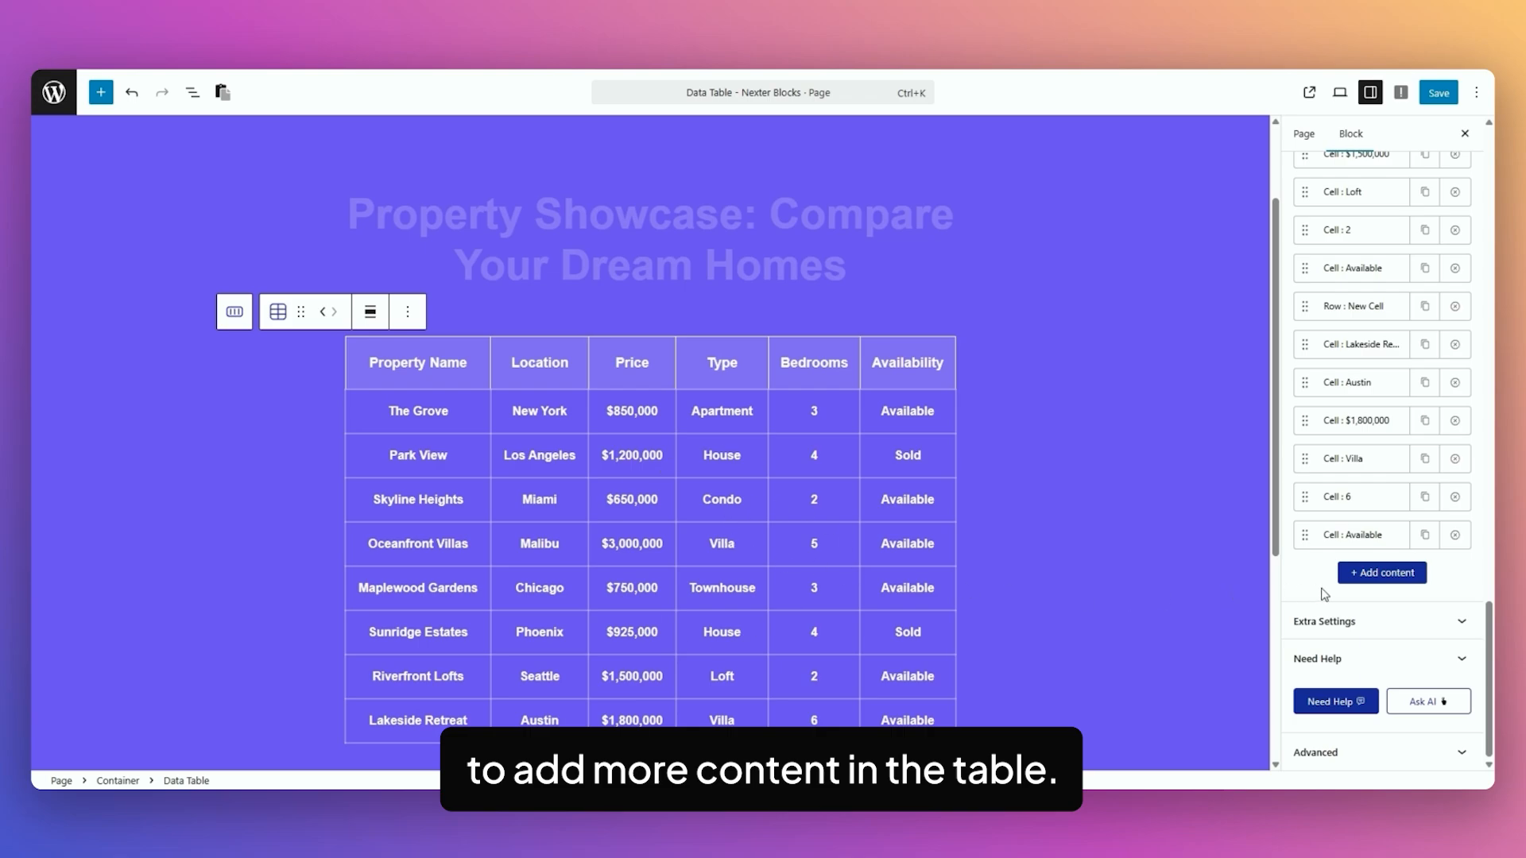
# Try the Table Searchable option in the extra settings and examine its search field label.
pyautogui.click(1343, 622)
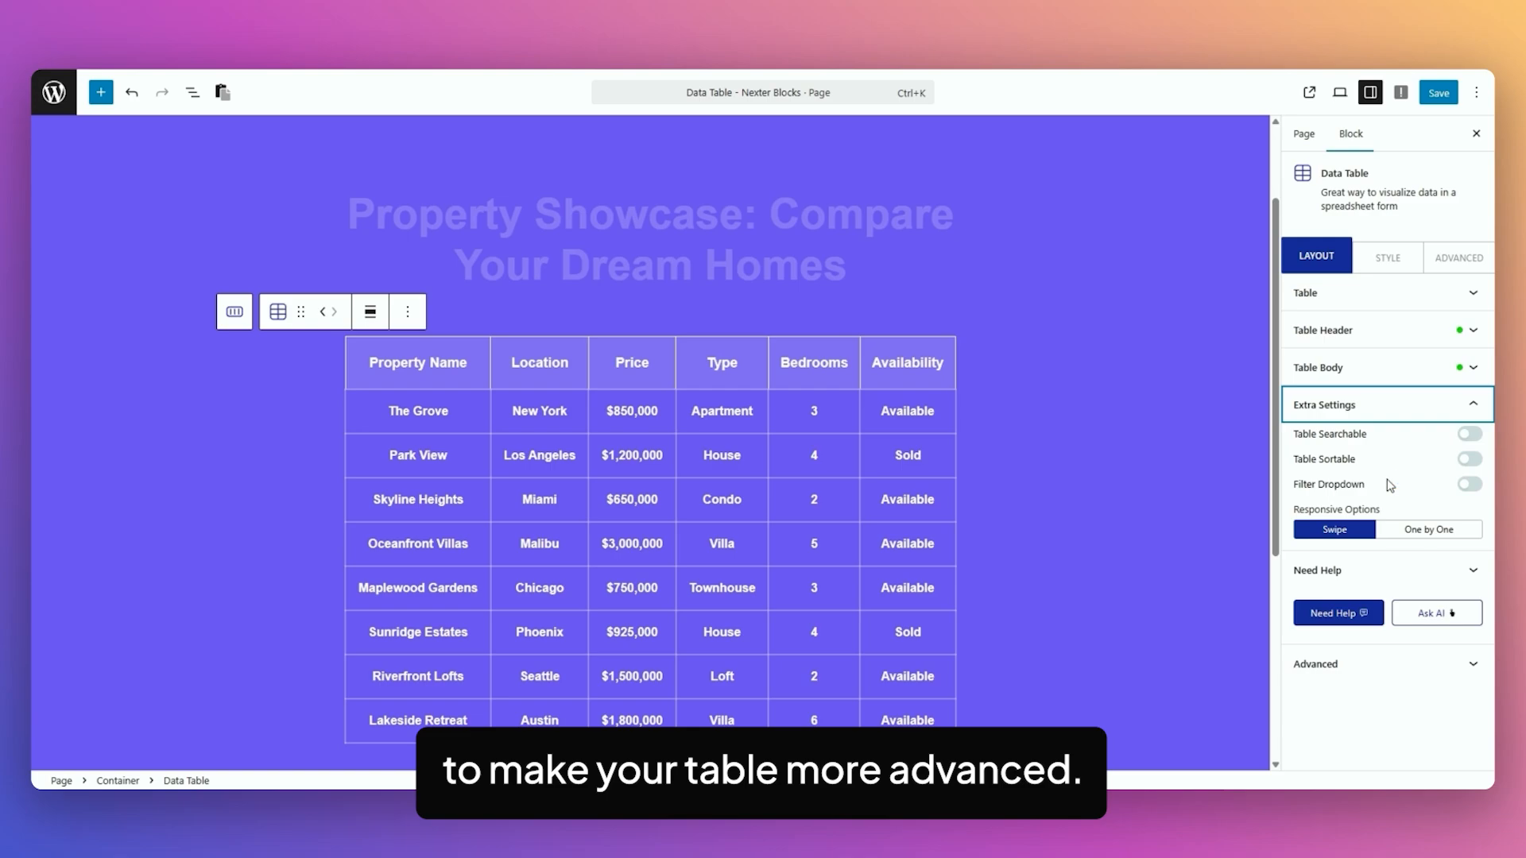
pyautogui.click(1470, 434)
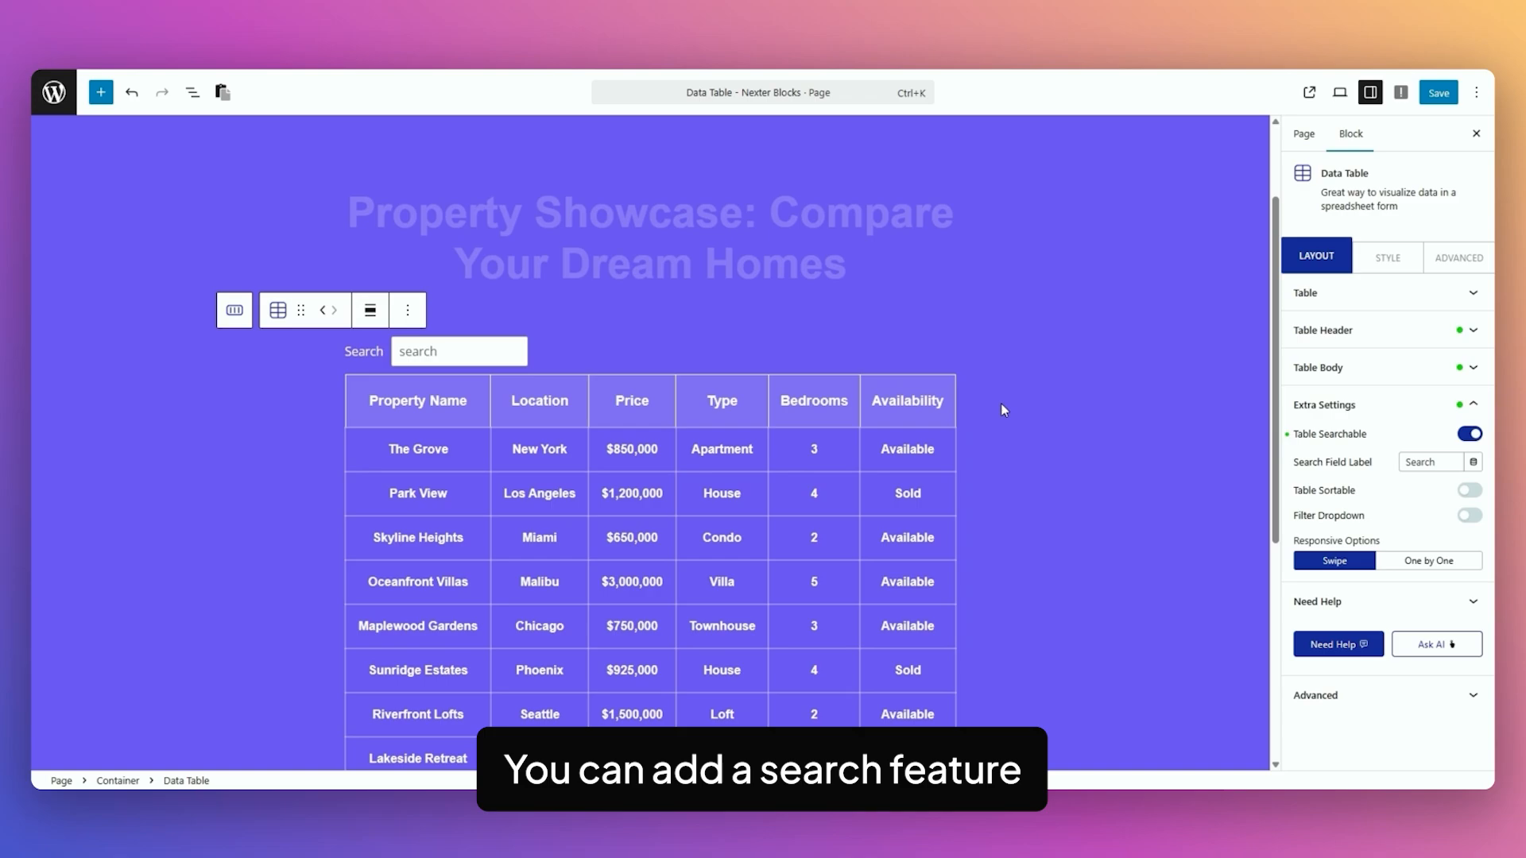
pyautogui.scroll(-1, 1000, 403)
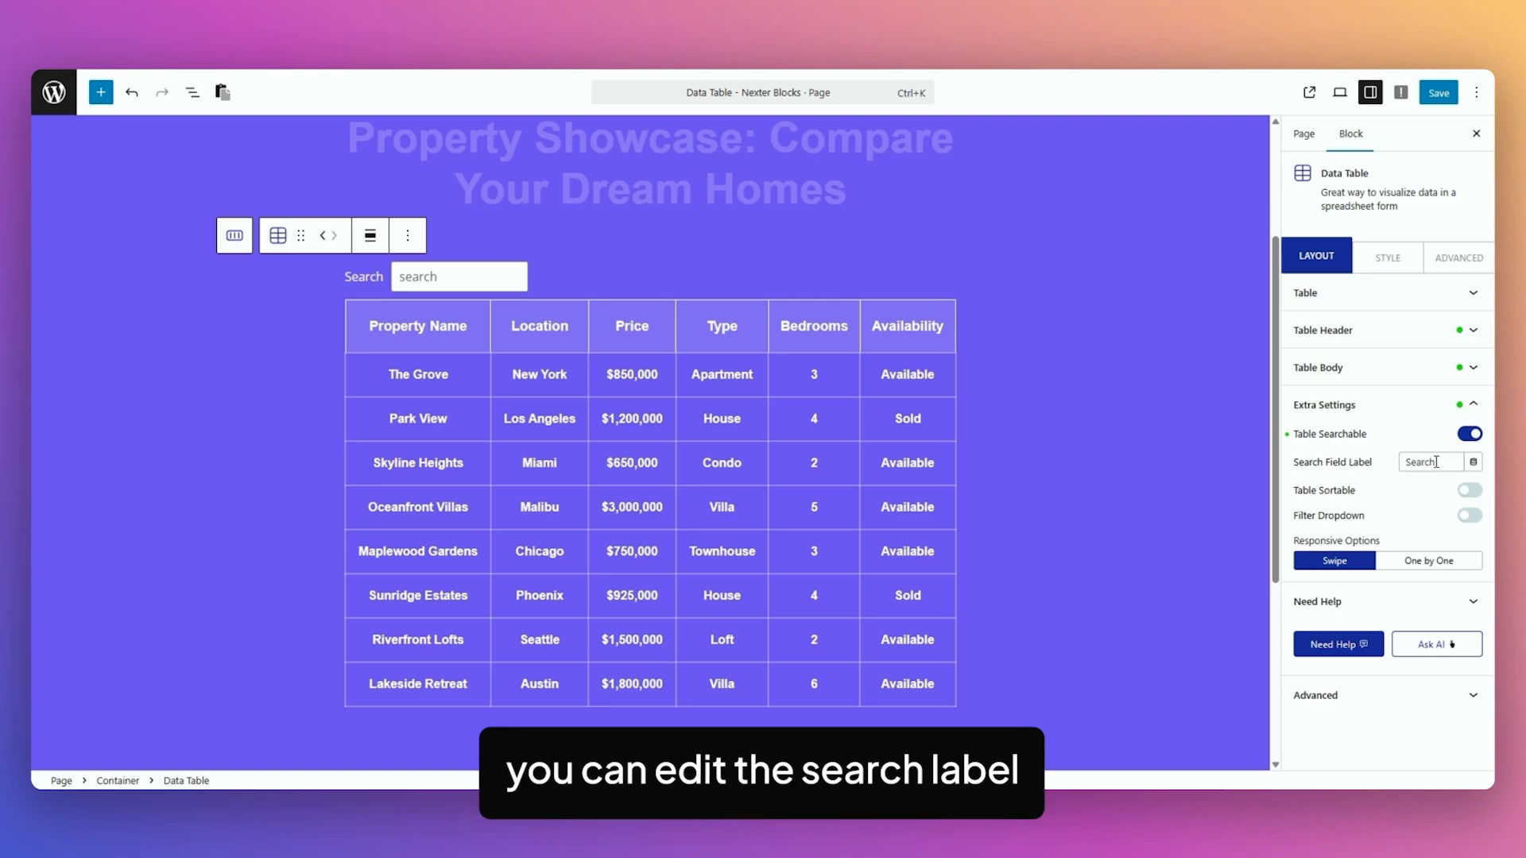
pyautogui.moveTo(1437, 464); pyautogui.dragTo(1404, 463)
pyautogui.click(1395, 466)
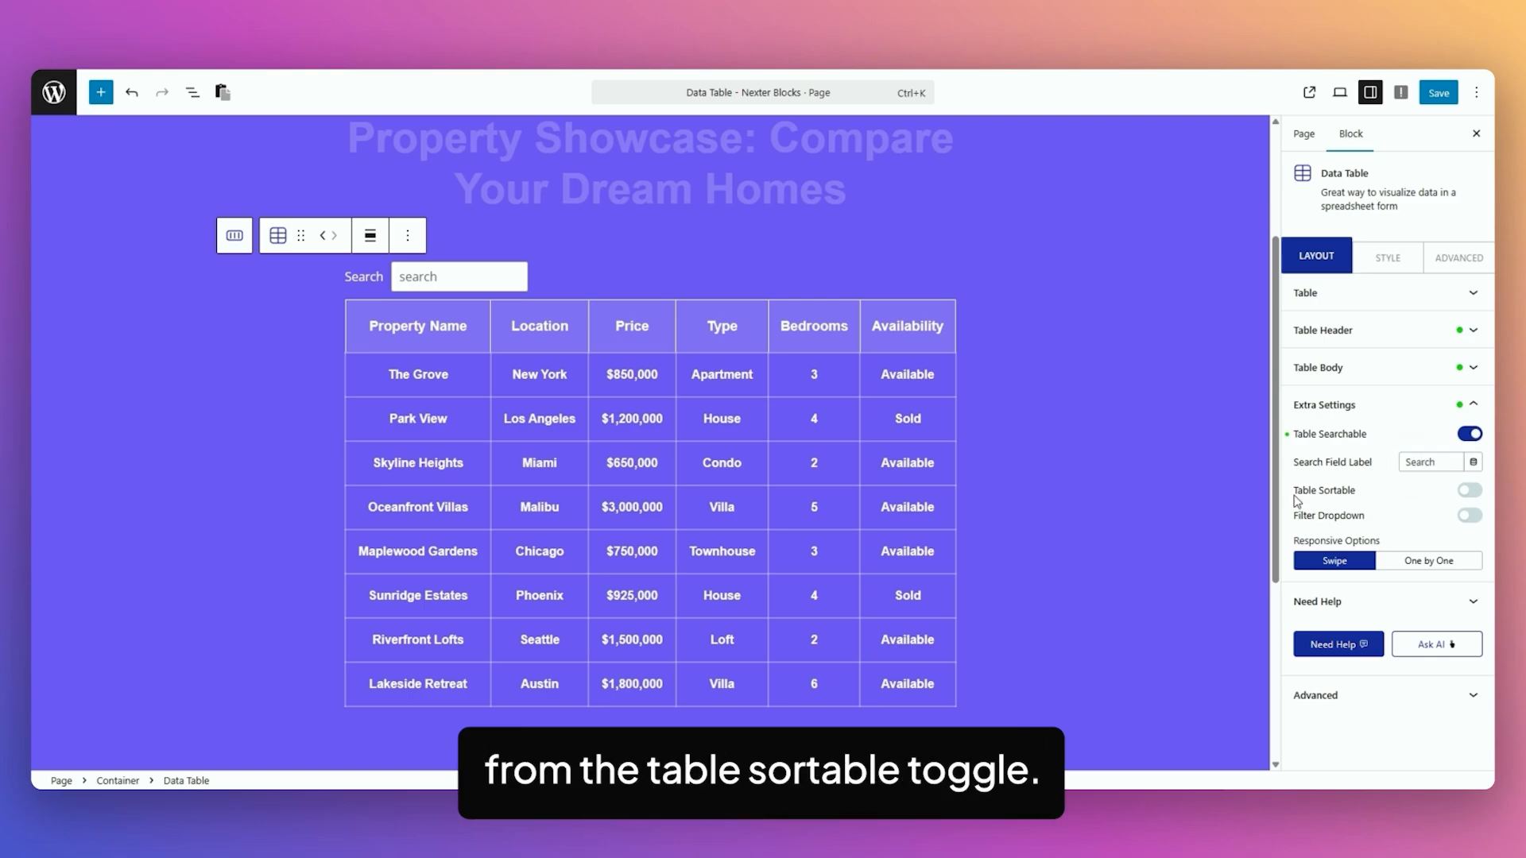
# Try the Table Sortable and Filter Dropdown options and choose All in the table's shown entries list.
pyautogui.click(1470, 491)
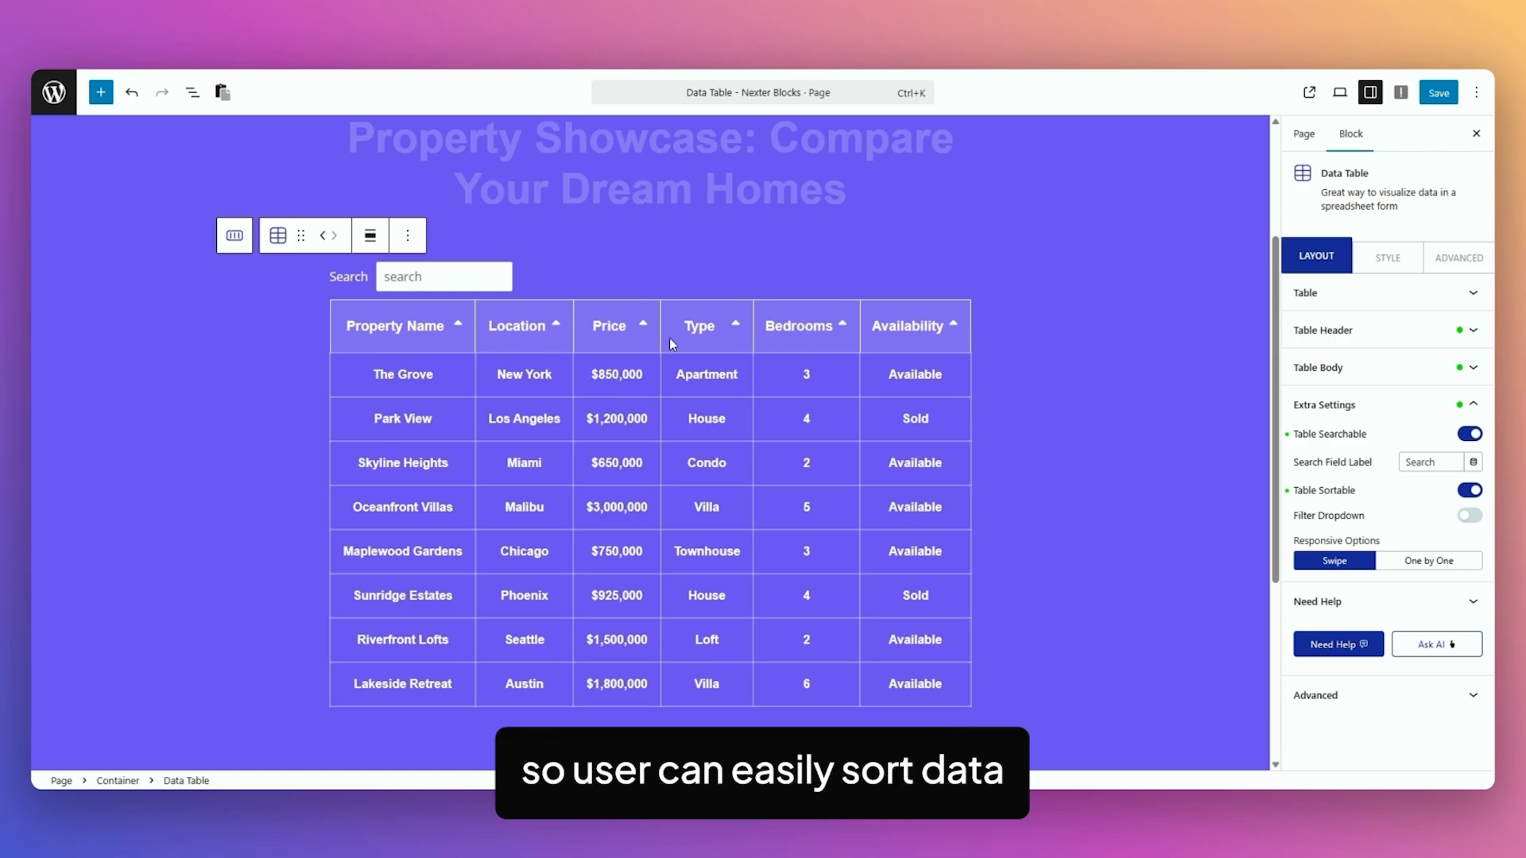
pyautogui.click(1470, 516)
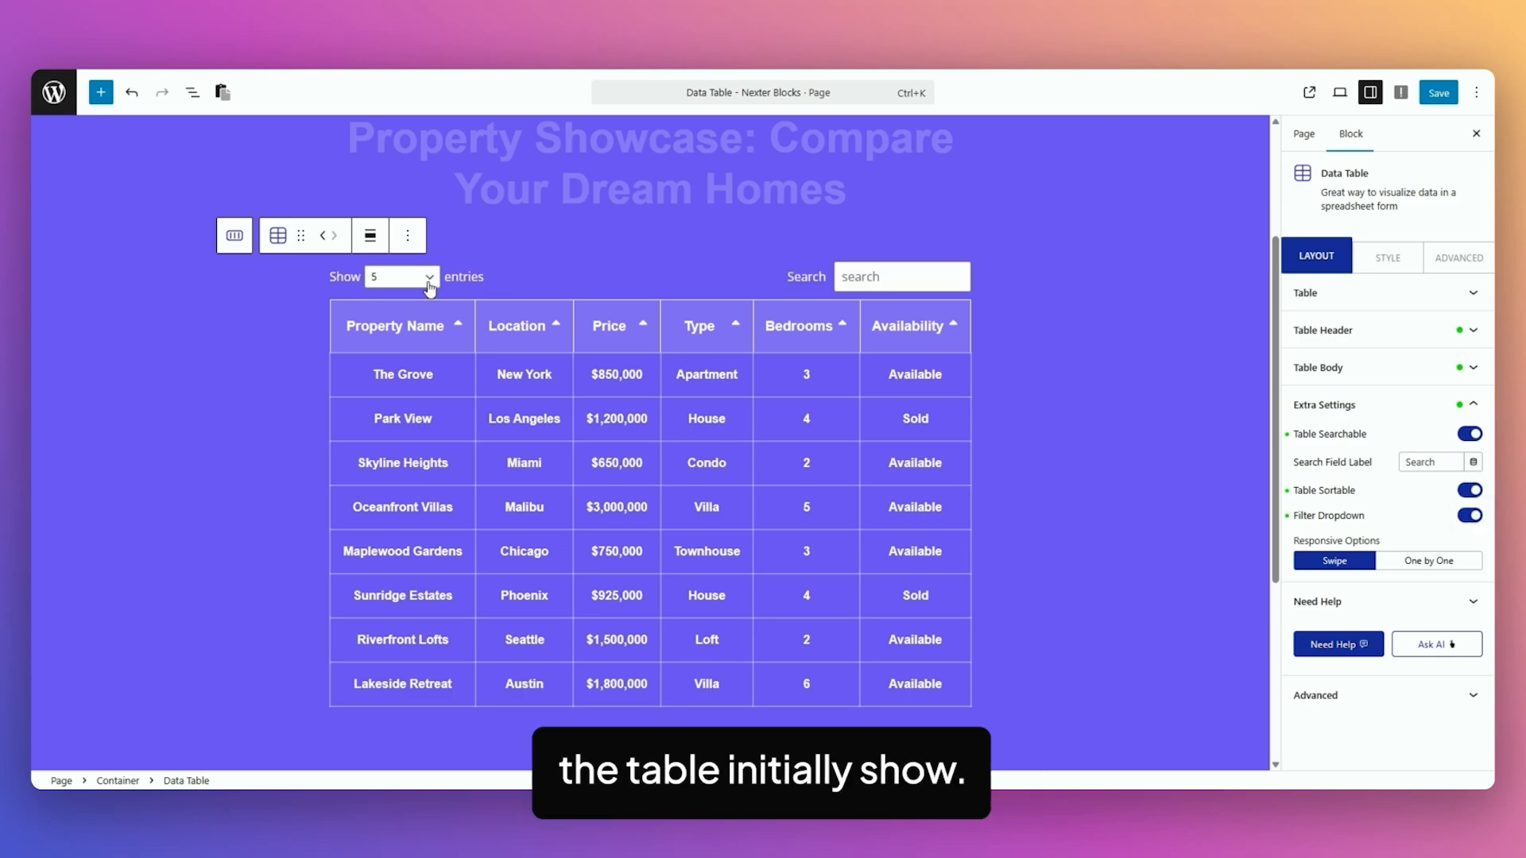
pyautogui.click(428, 283)
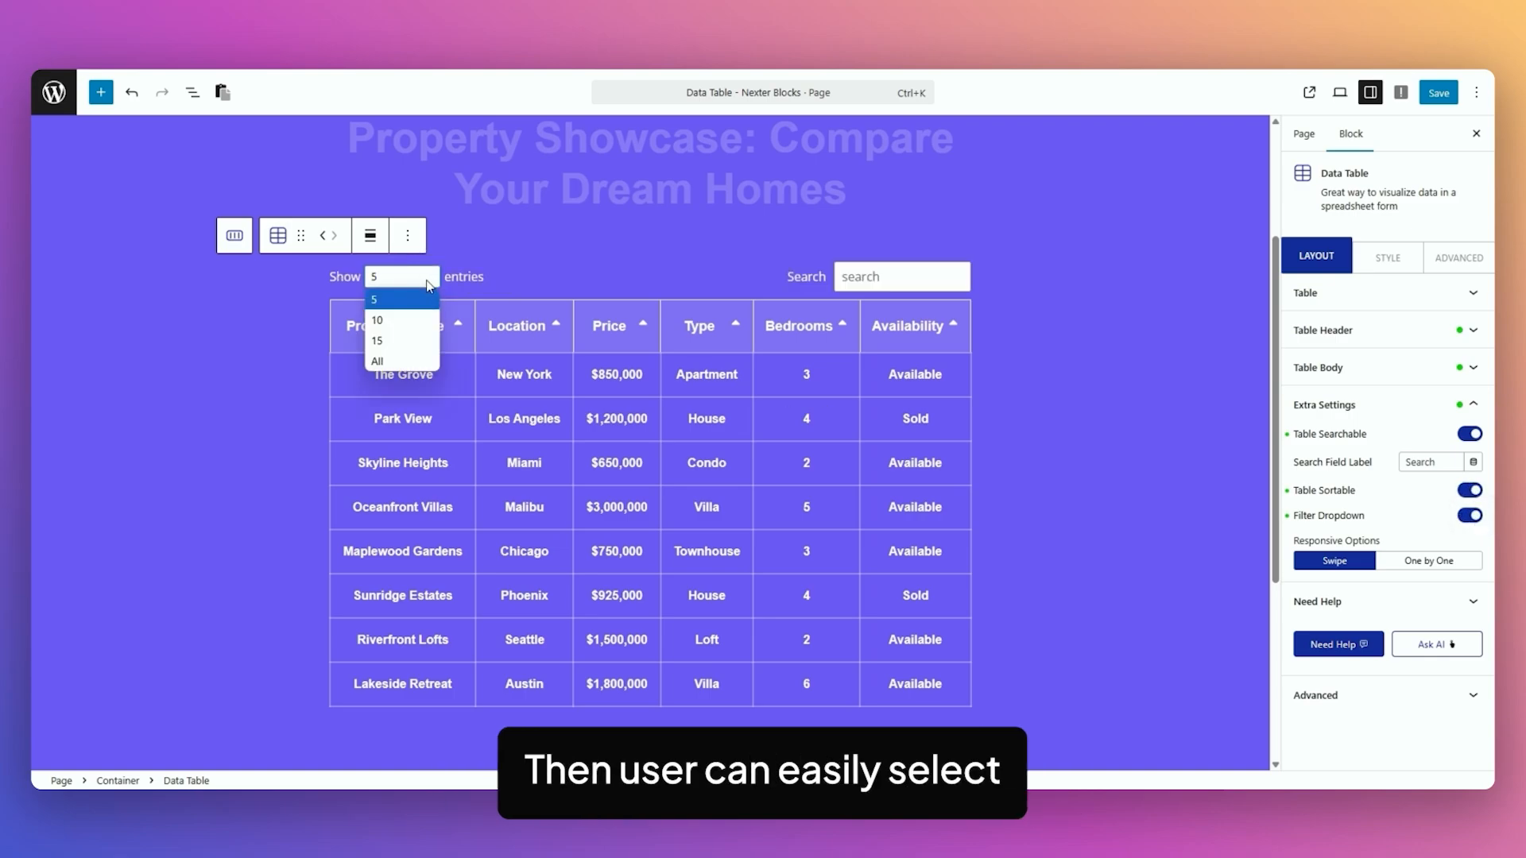
pyautogui.click(397, 363)
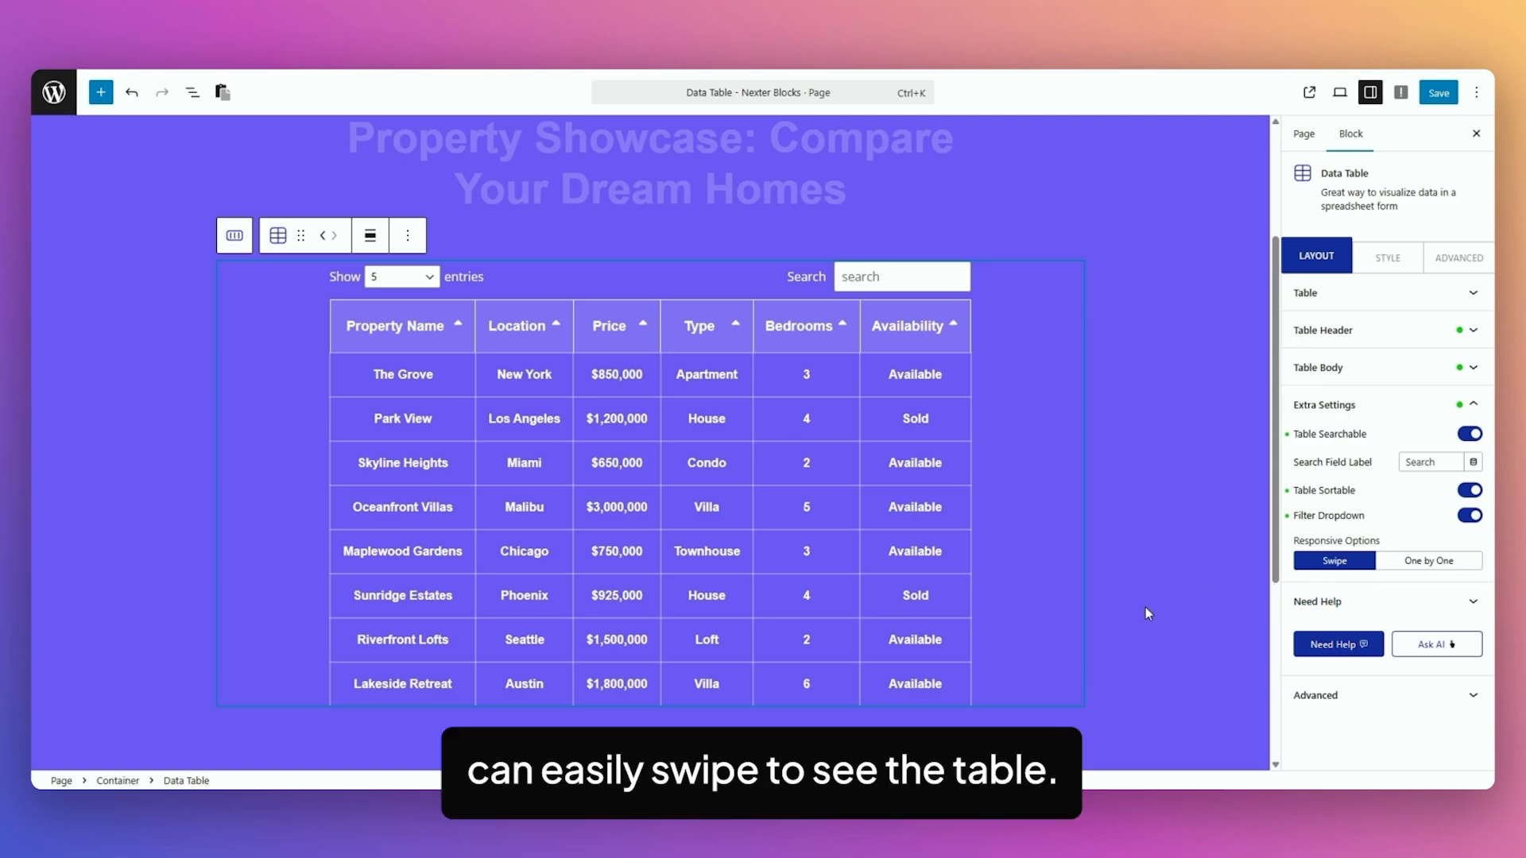
# Set the table's Responsive Options to One by One and preview the table in the mobile view.
pyautogui.click(1422, 563)
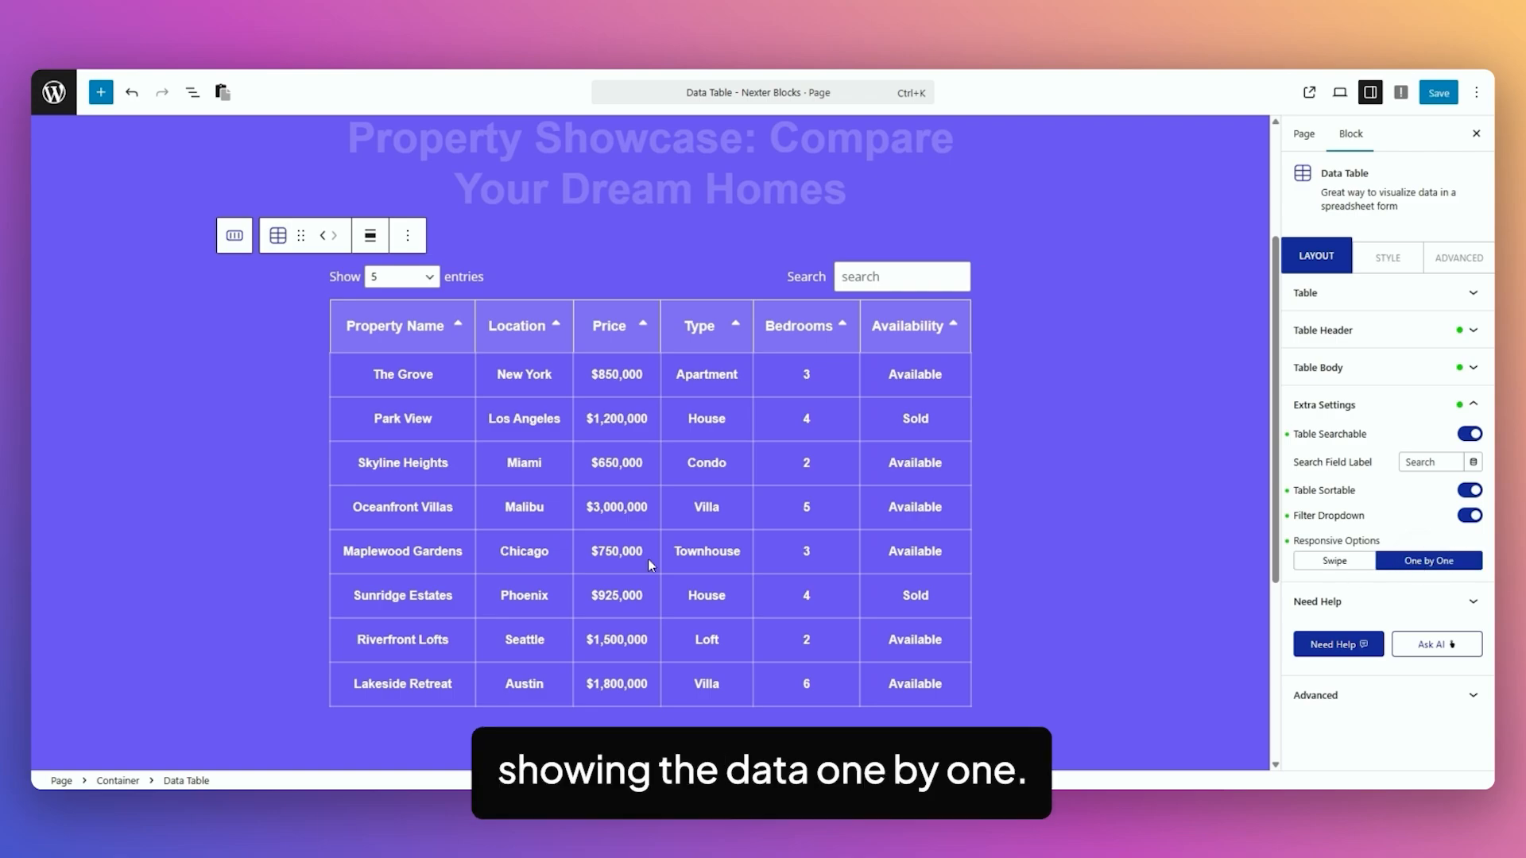
pyautogui.click(1340, 92)
pyautogui.click(1242, 200)
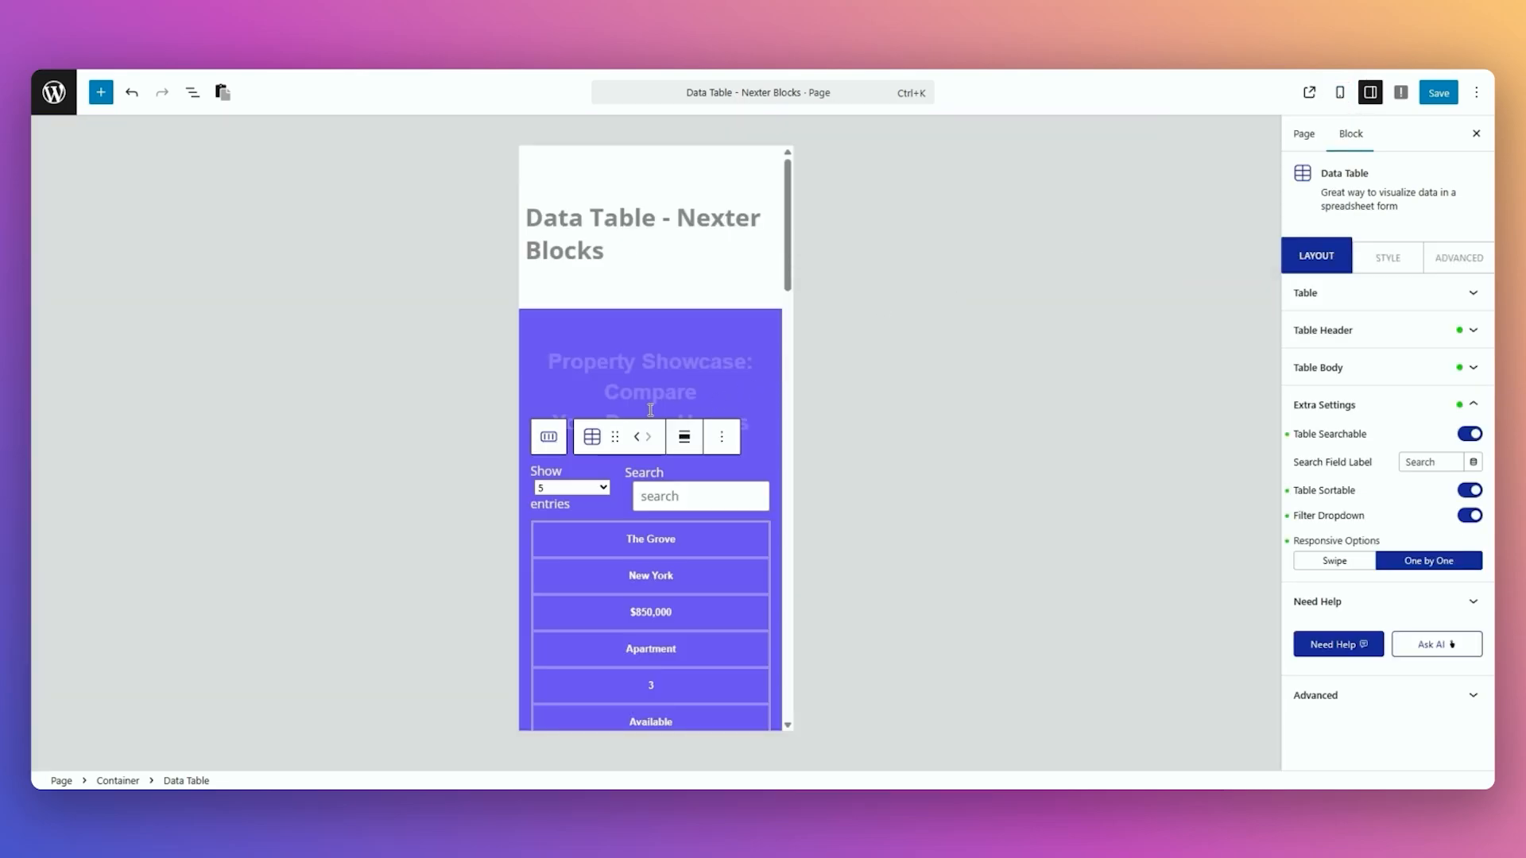
pyautogui.scroll(-4, 647, 493)
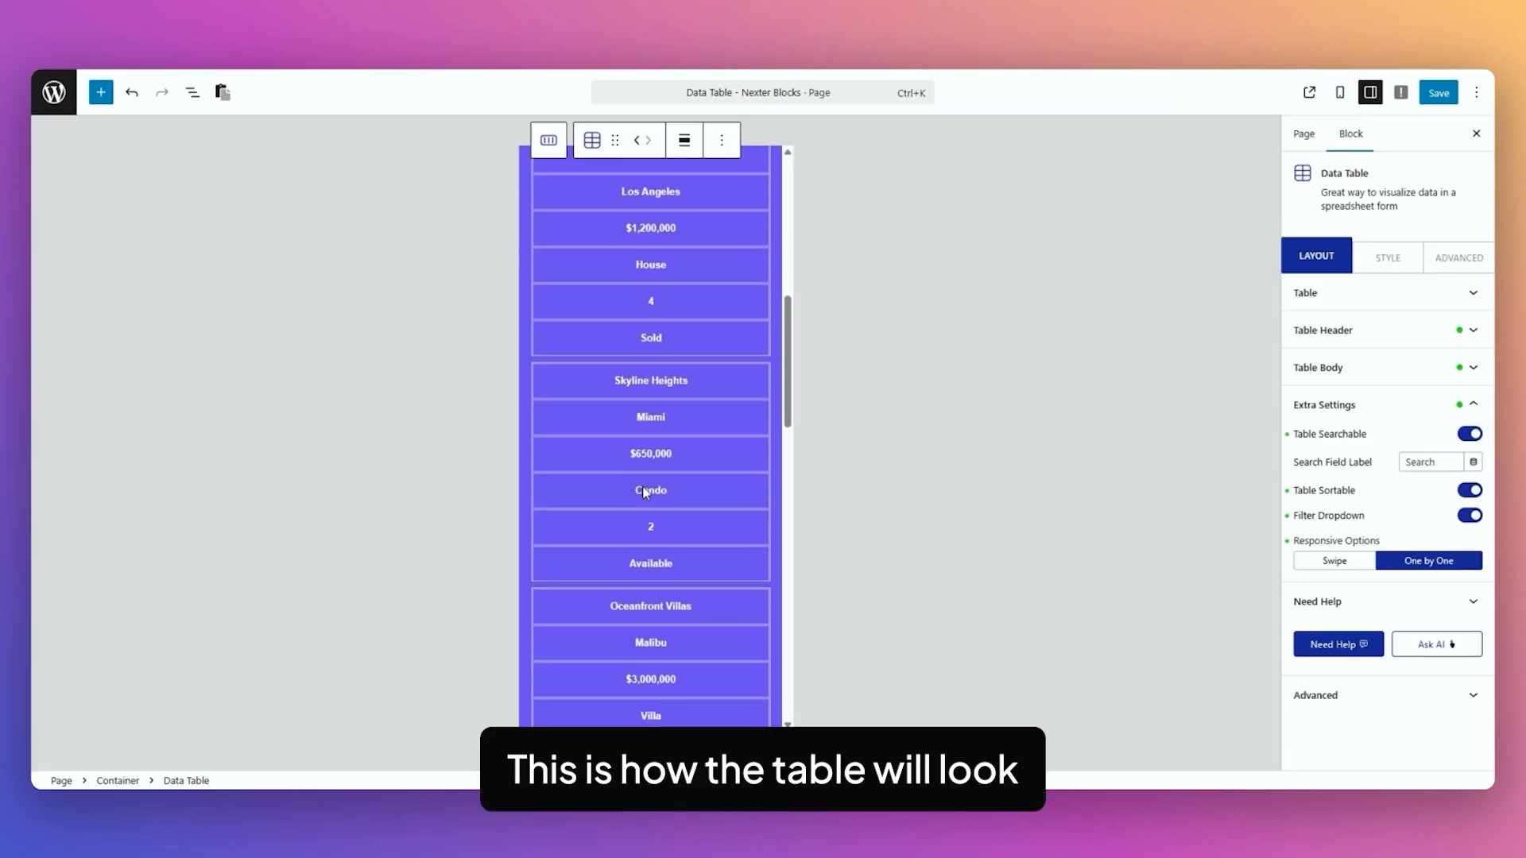
pyautogui.scroll(6, 646, 489)
pyautogui.scroll(2, 646, 489)
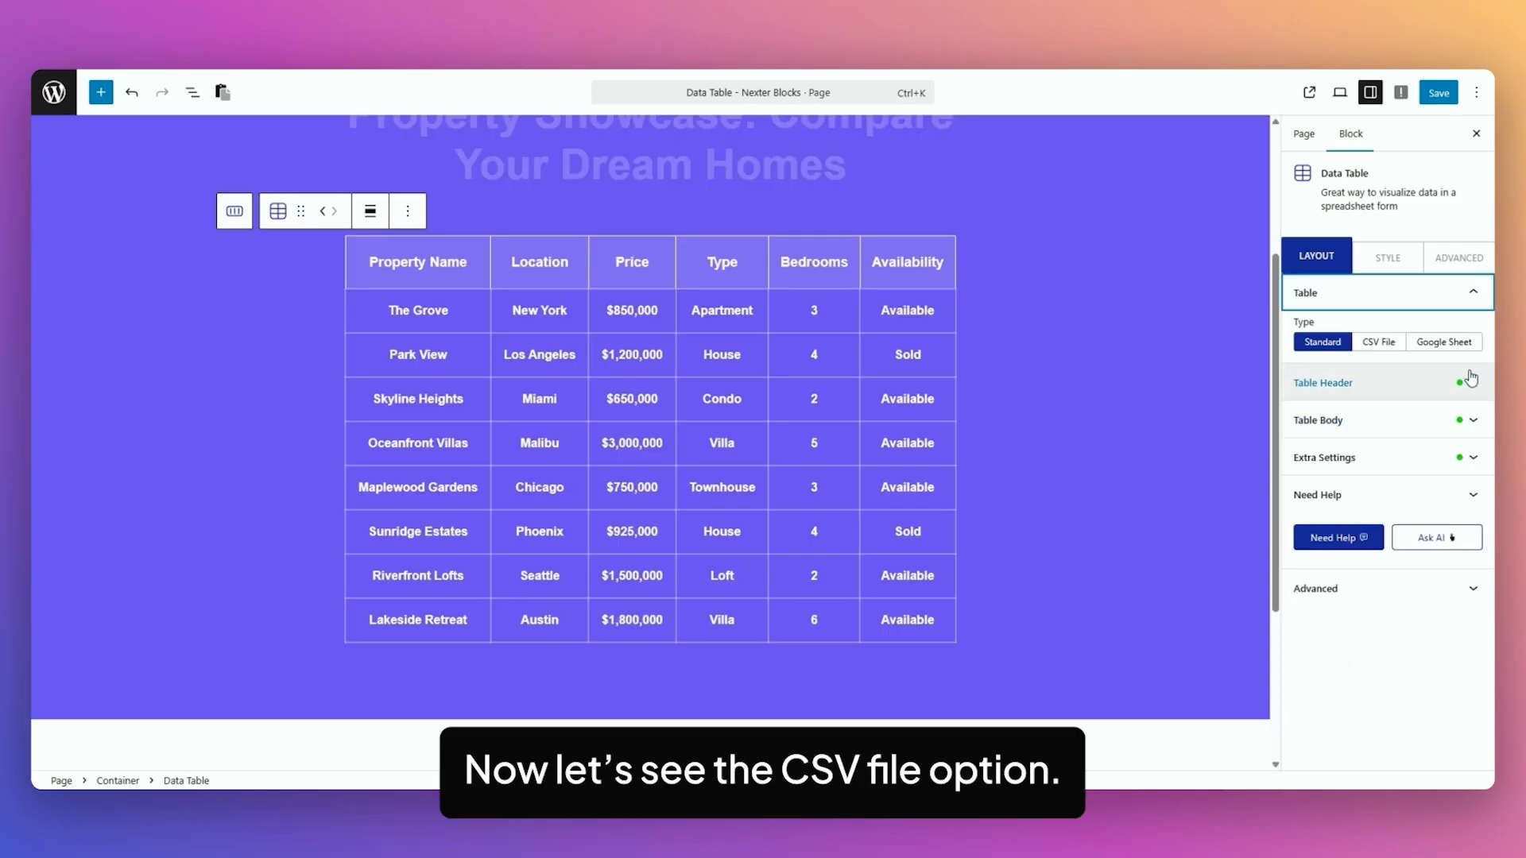
# Try the CSV File table type and examine its CSV file URL.
pyautogui.click(1379, 344)
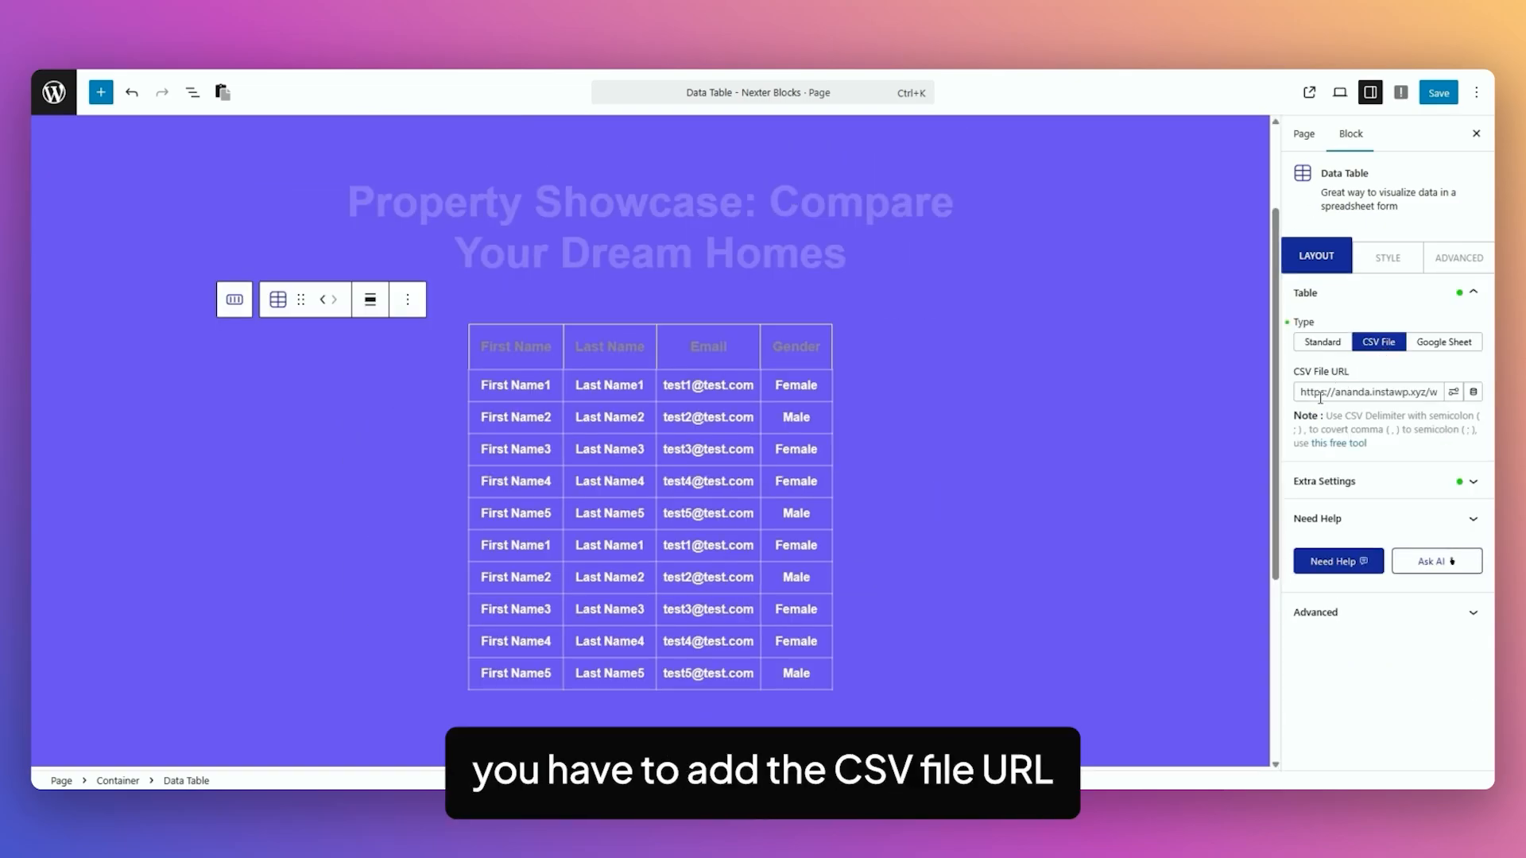
pyautogui.moveTo(1297, 394); pyautogui.dragTo(1393, 377)
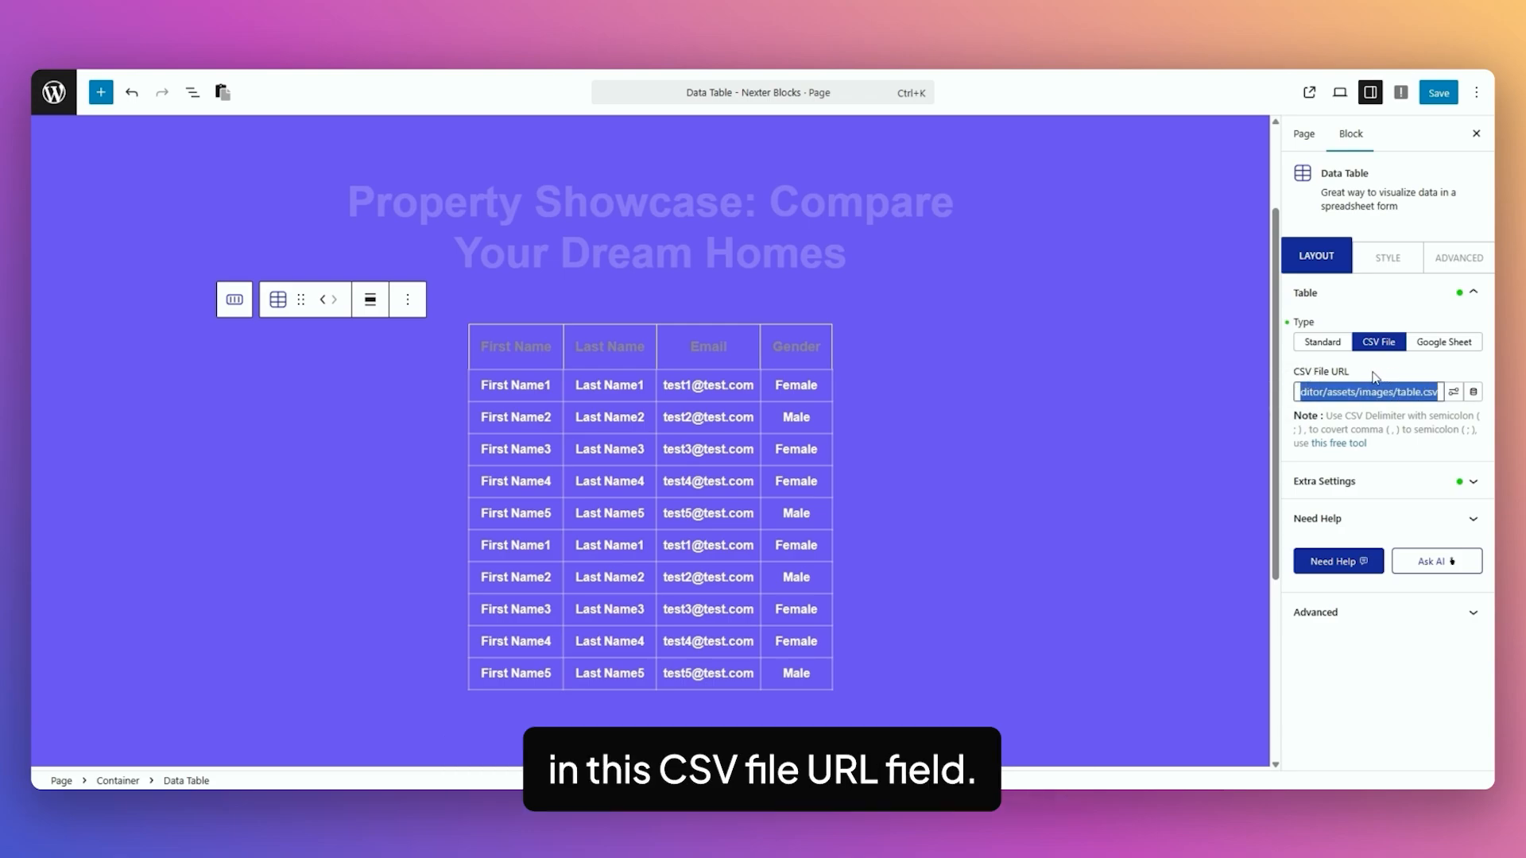
pyautogui.click(1397, 452)
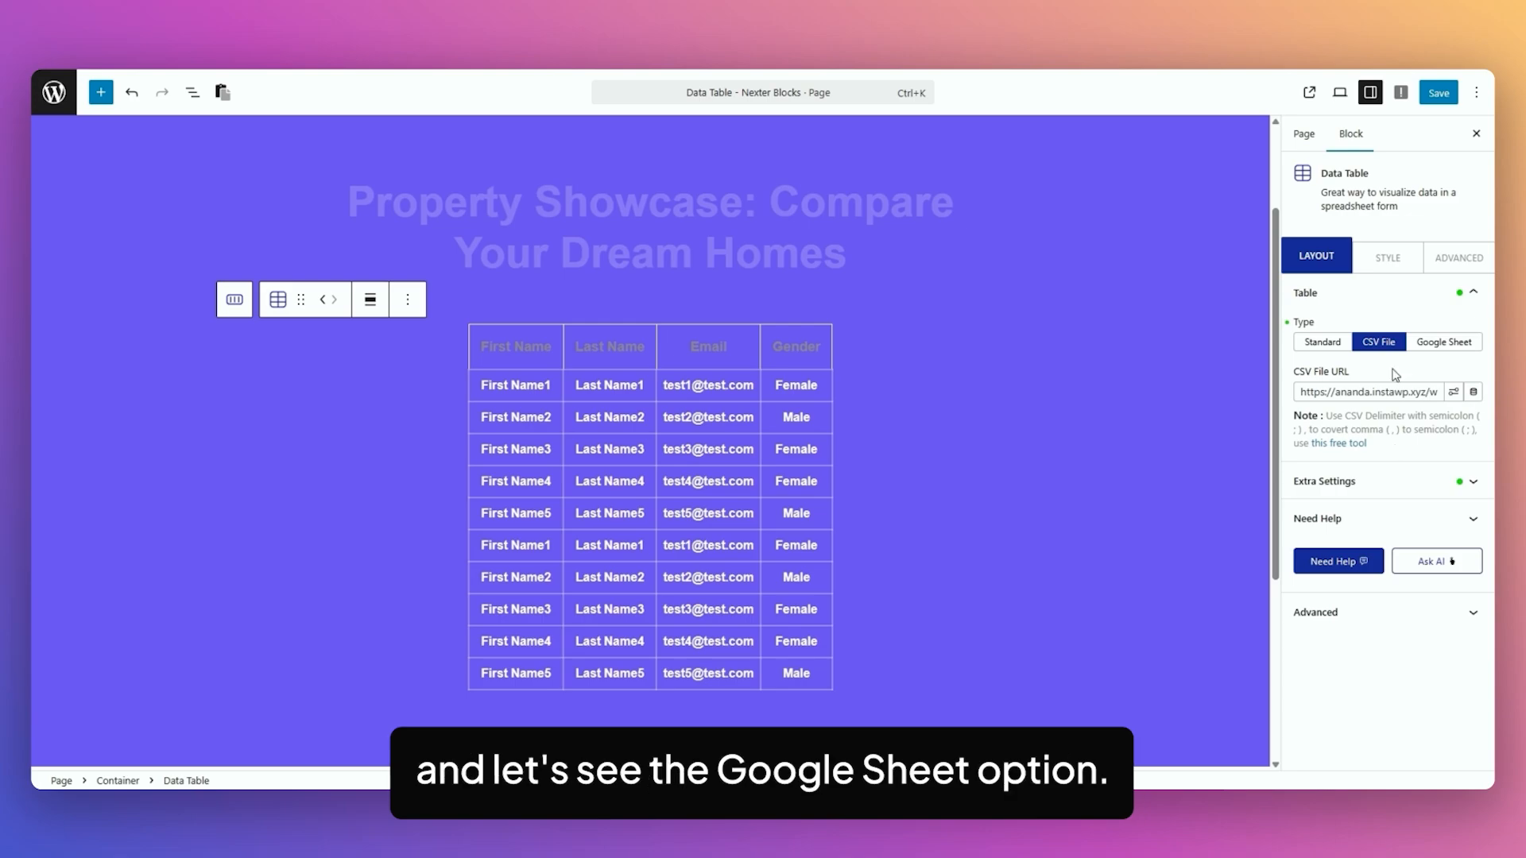
# Try the Google Sheet table type, view its API Key, Sheet ID and Table Range fields, and return to Standard.
pyautogui.click(1458, 348)
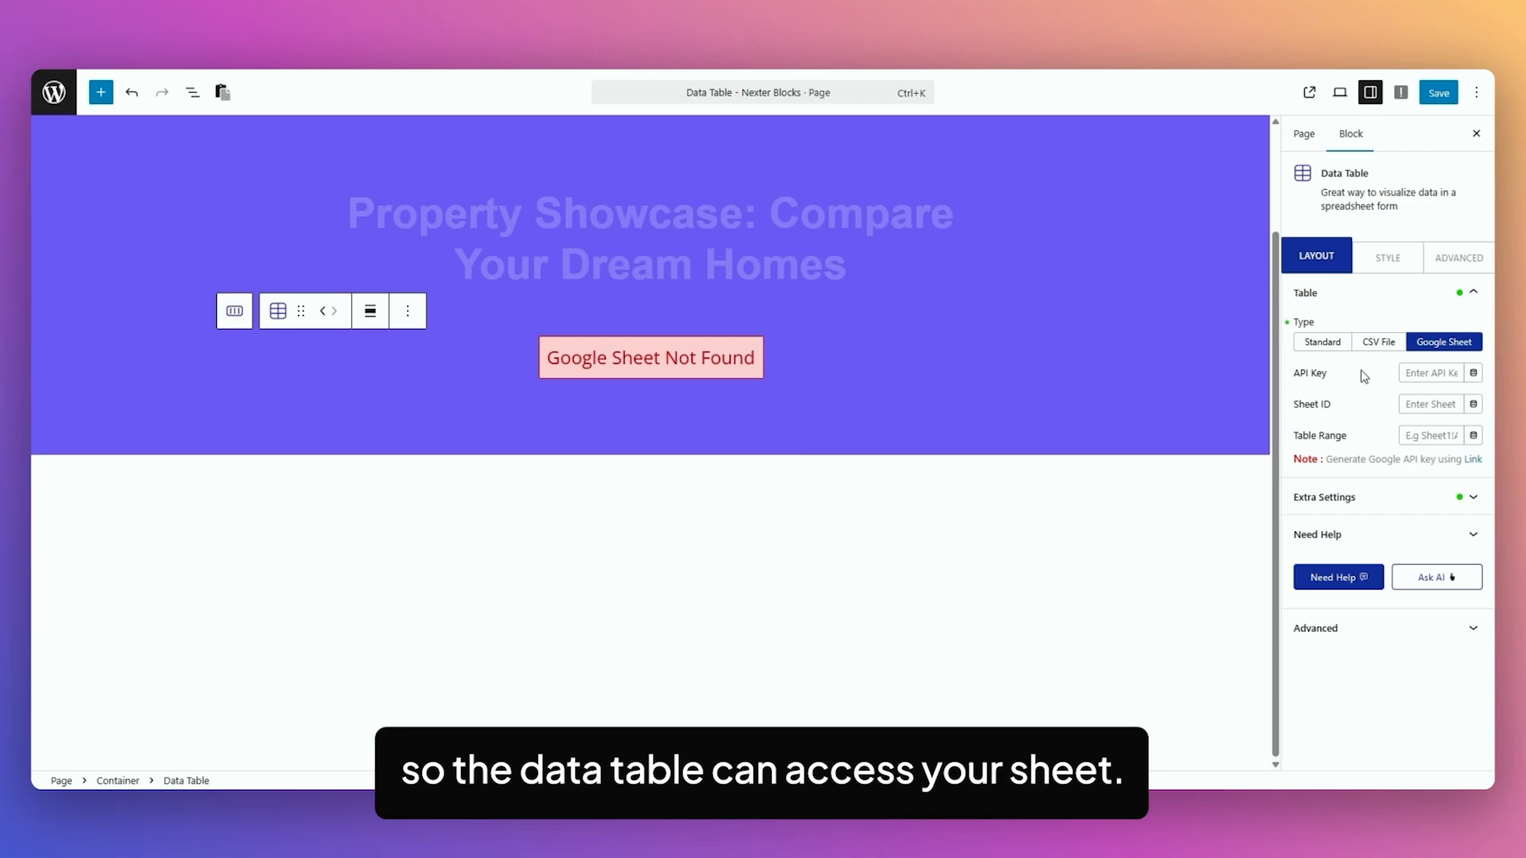
pyautogui.click(1423, 374)
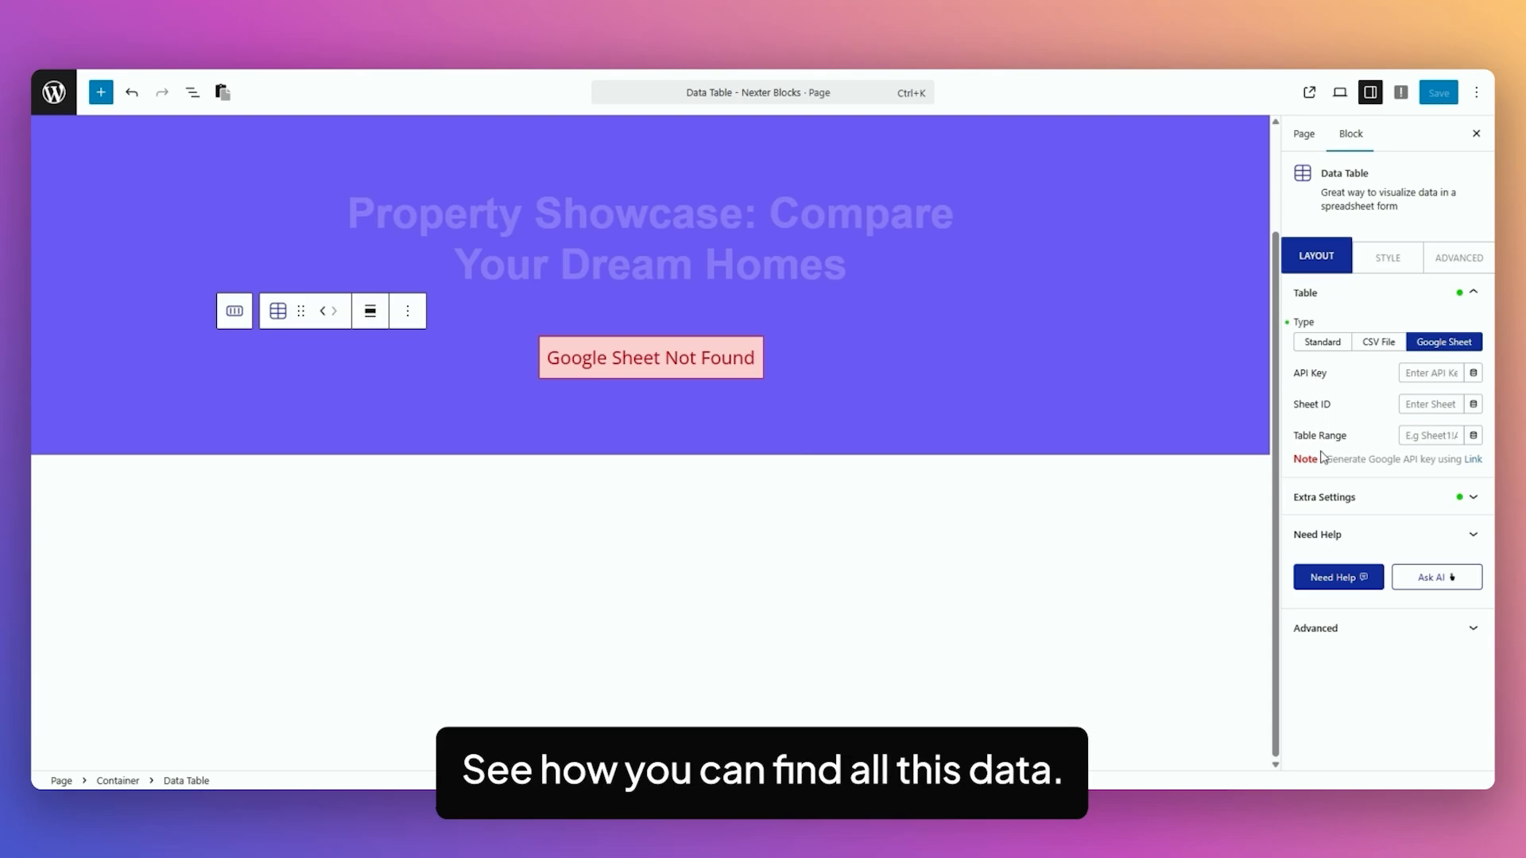
pyautogui.click(1322, 342)
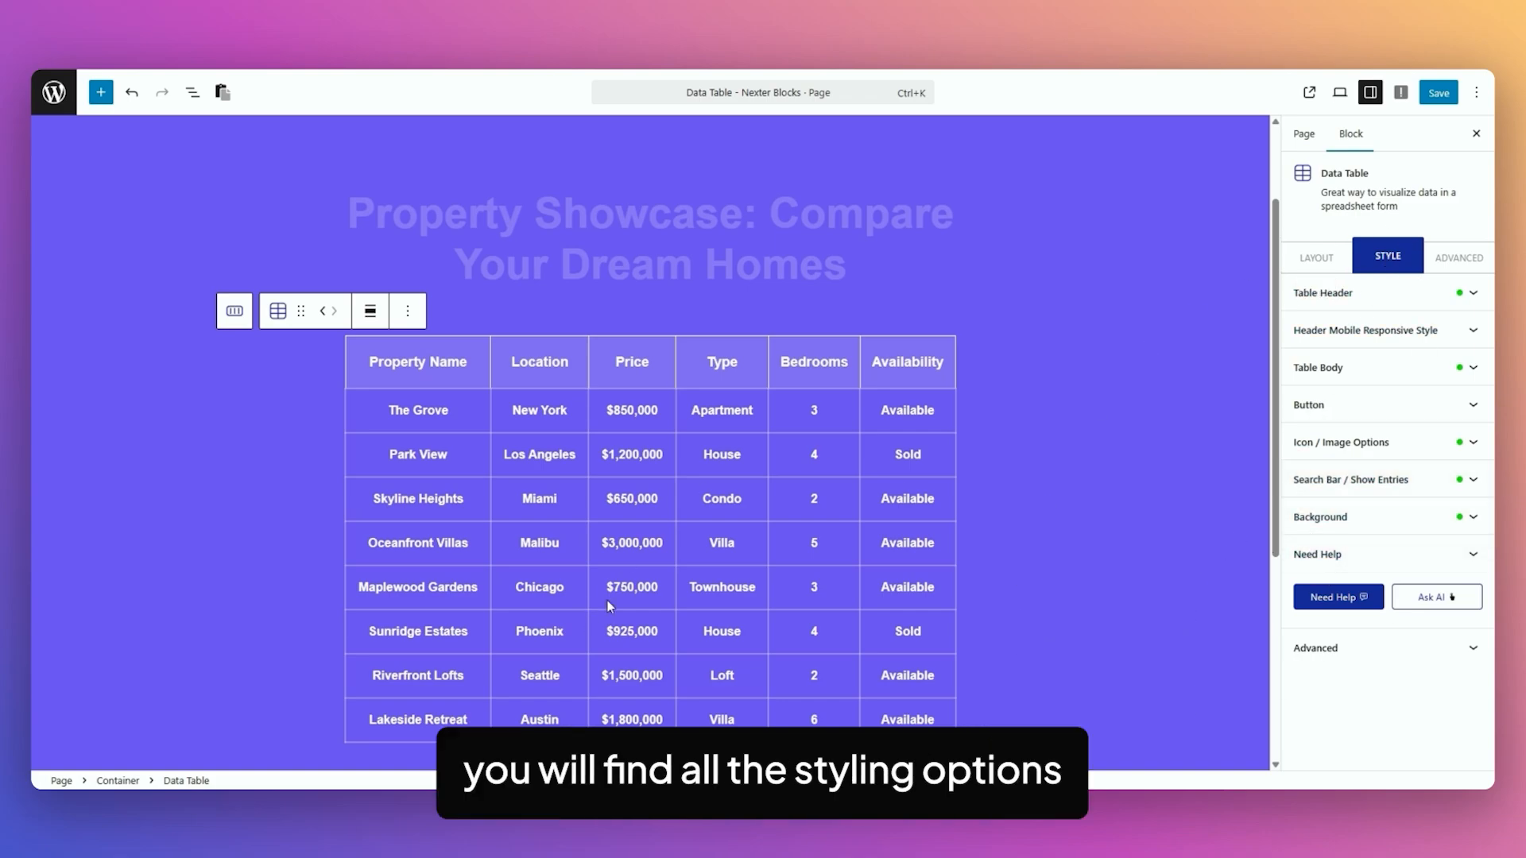
# Examine the table header's style options, including typography, global typography presets, borders, and the normal and hover colors.
pyautogui.click(1324, 292)
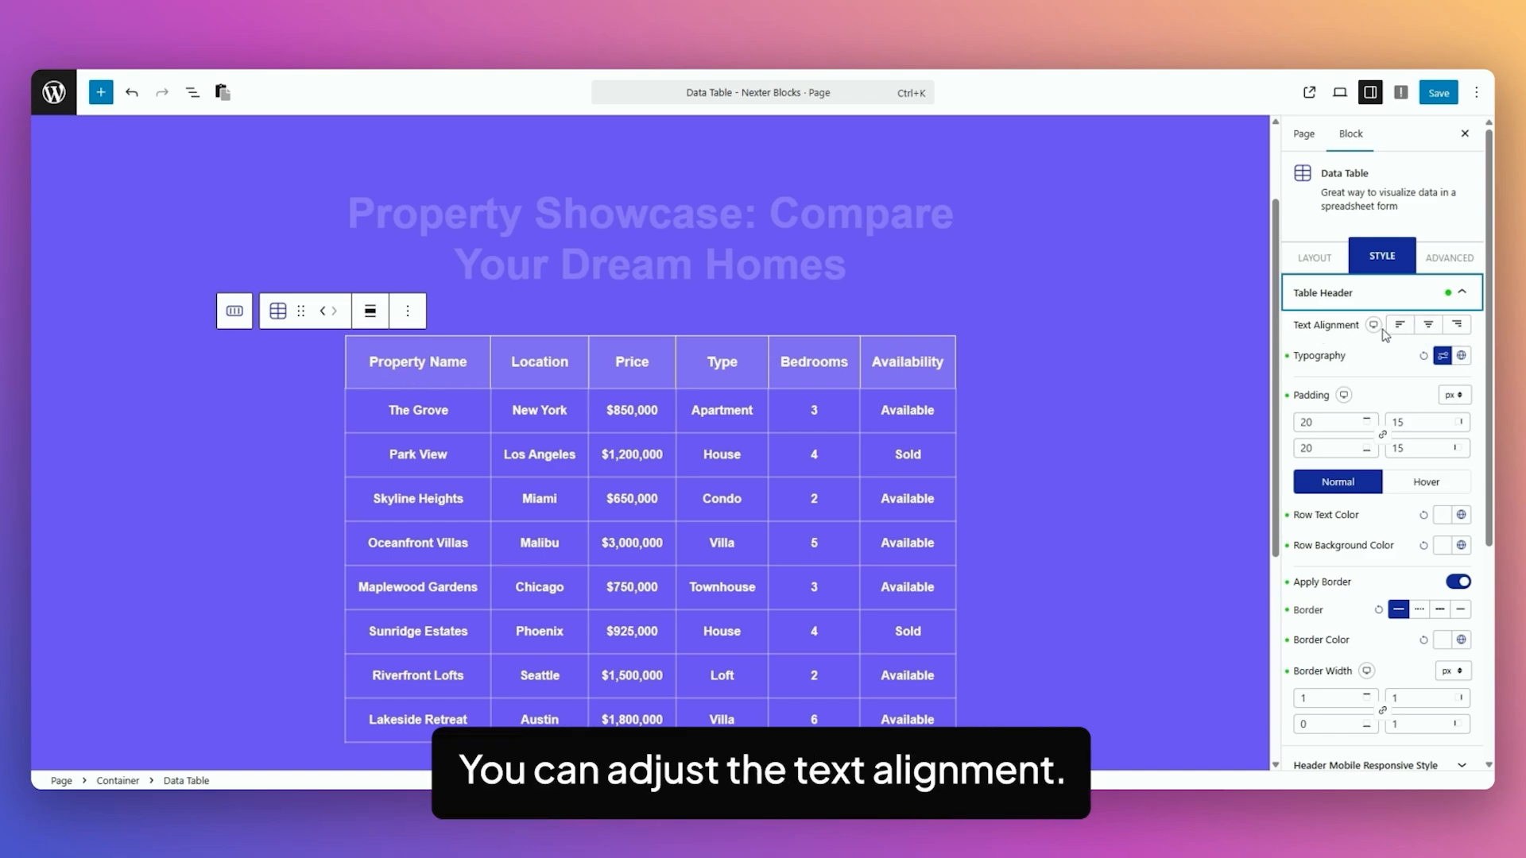
pyautogui.click(1441, 357)
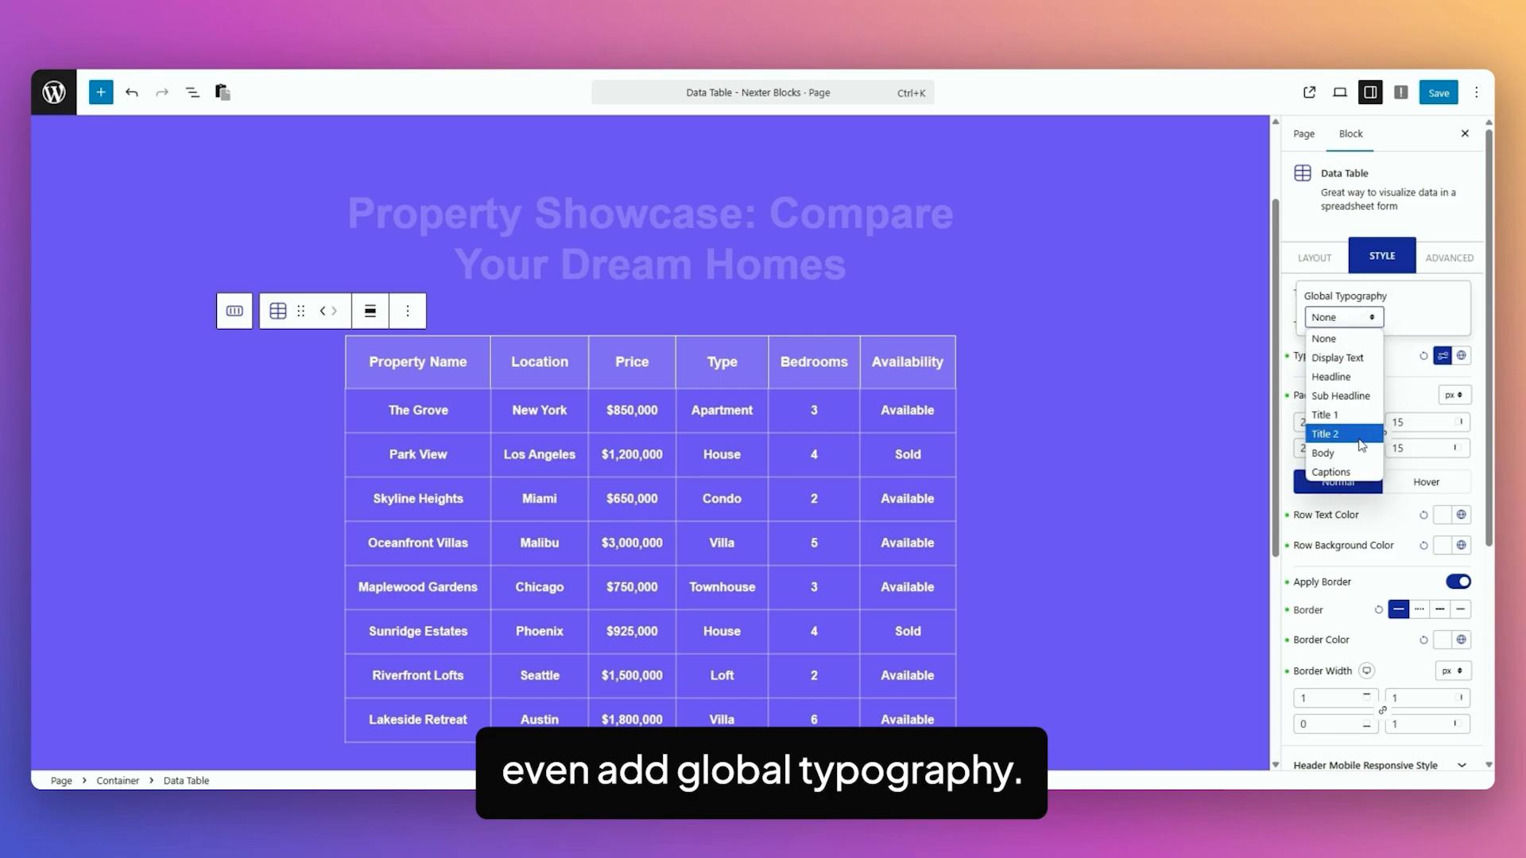
pyautogui.click(1401, 362)
pyautogui.scroll(-1, 1403, 453)
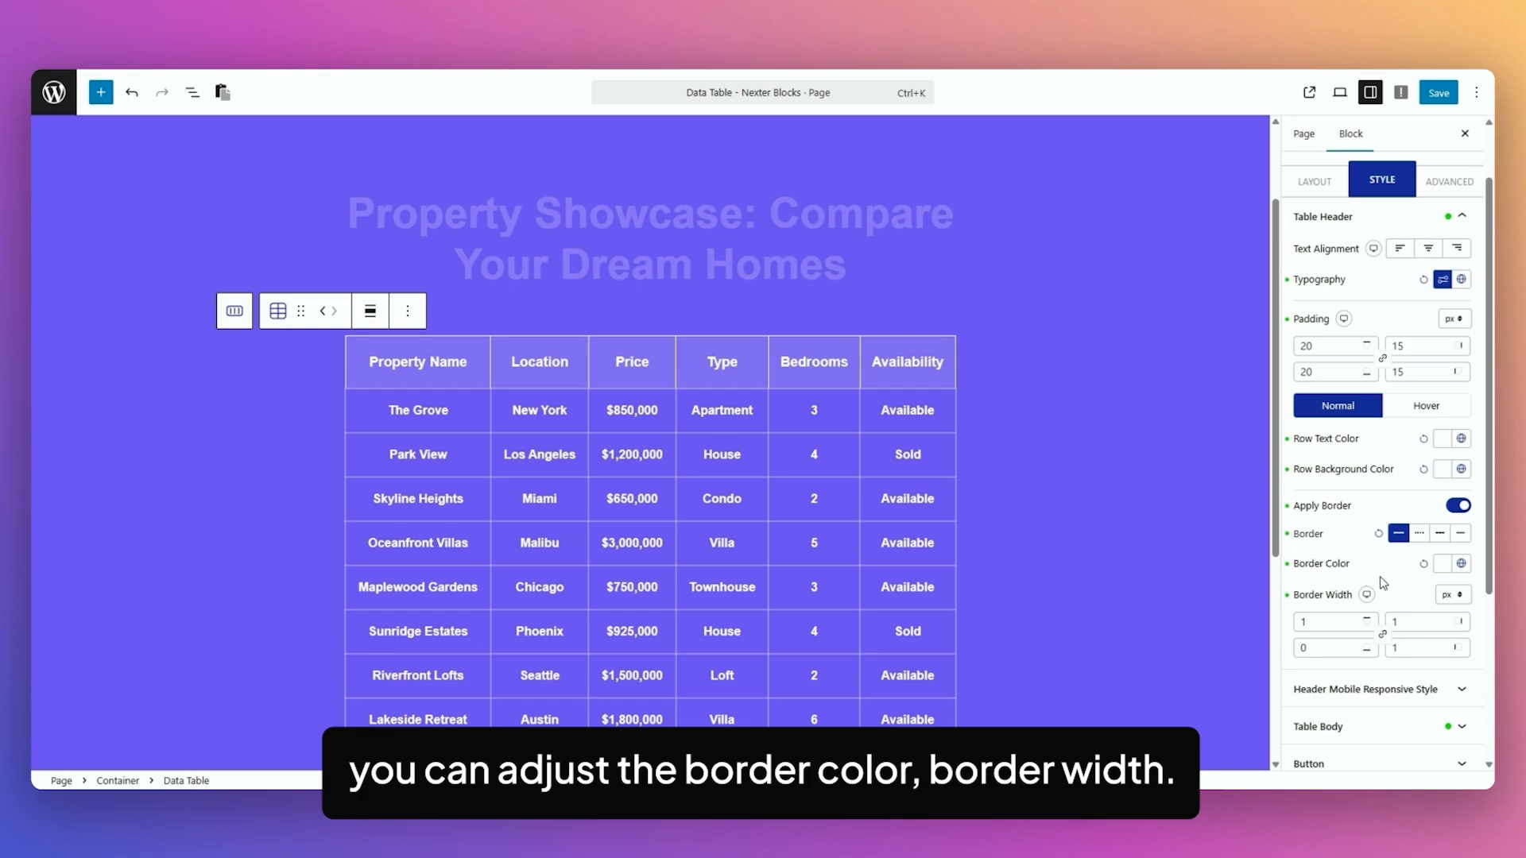
pyautogui.click(1427, 407)
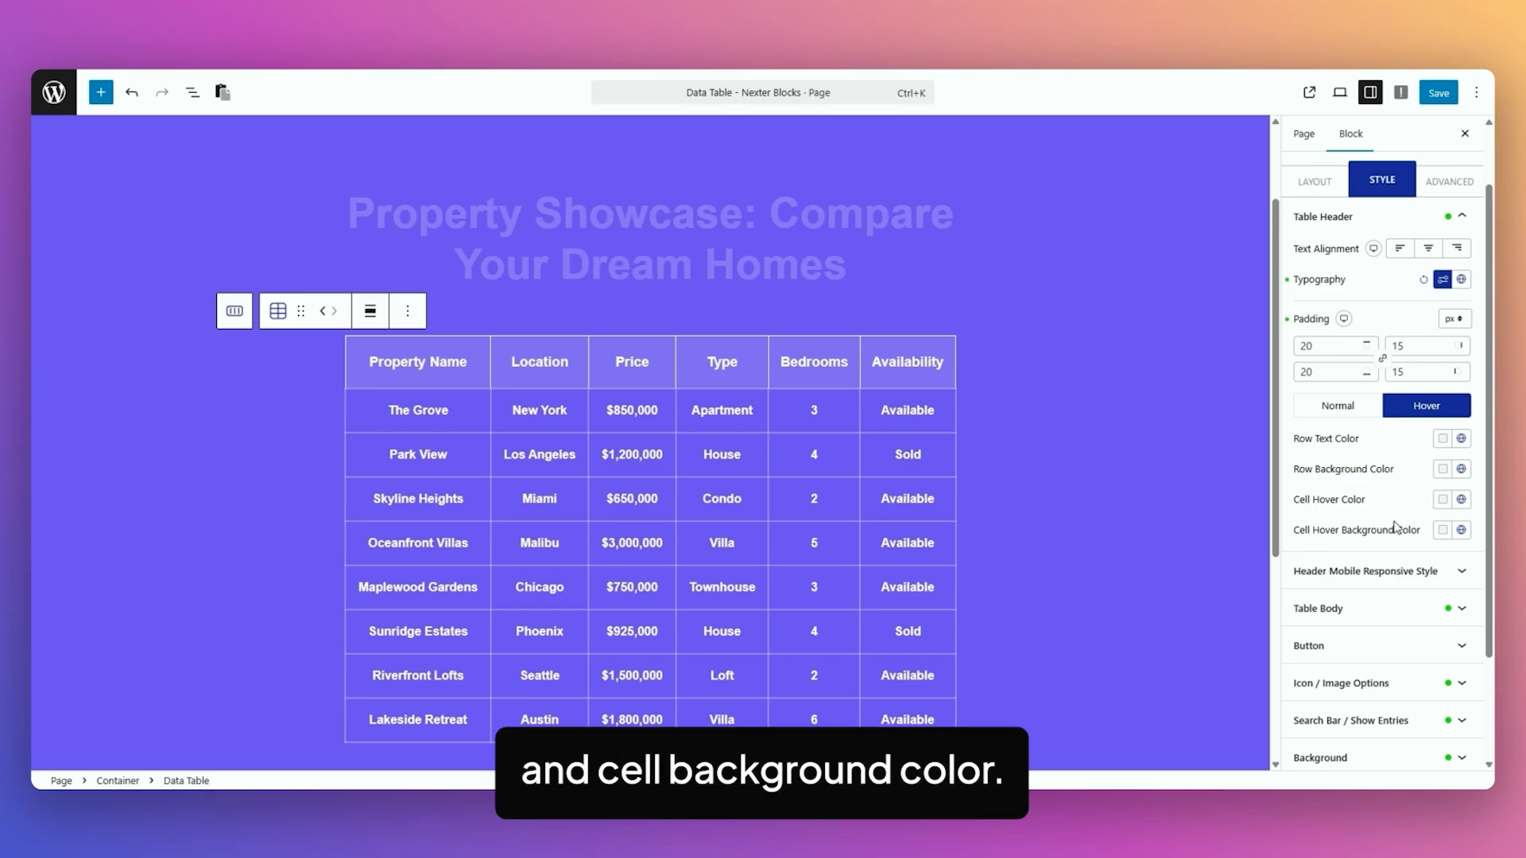
pyautogui.click(1340, 408)
pyautogui.scroll(1, 1364, 480)
# Check the One by One responsive option in the extra settings and examine the Header Mobile Responsive Style options.
pyautogui.click(1316, 261)
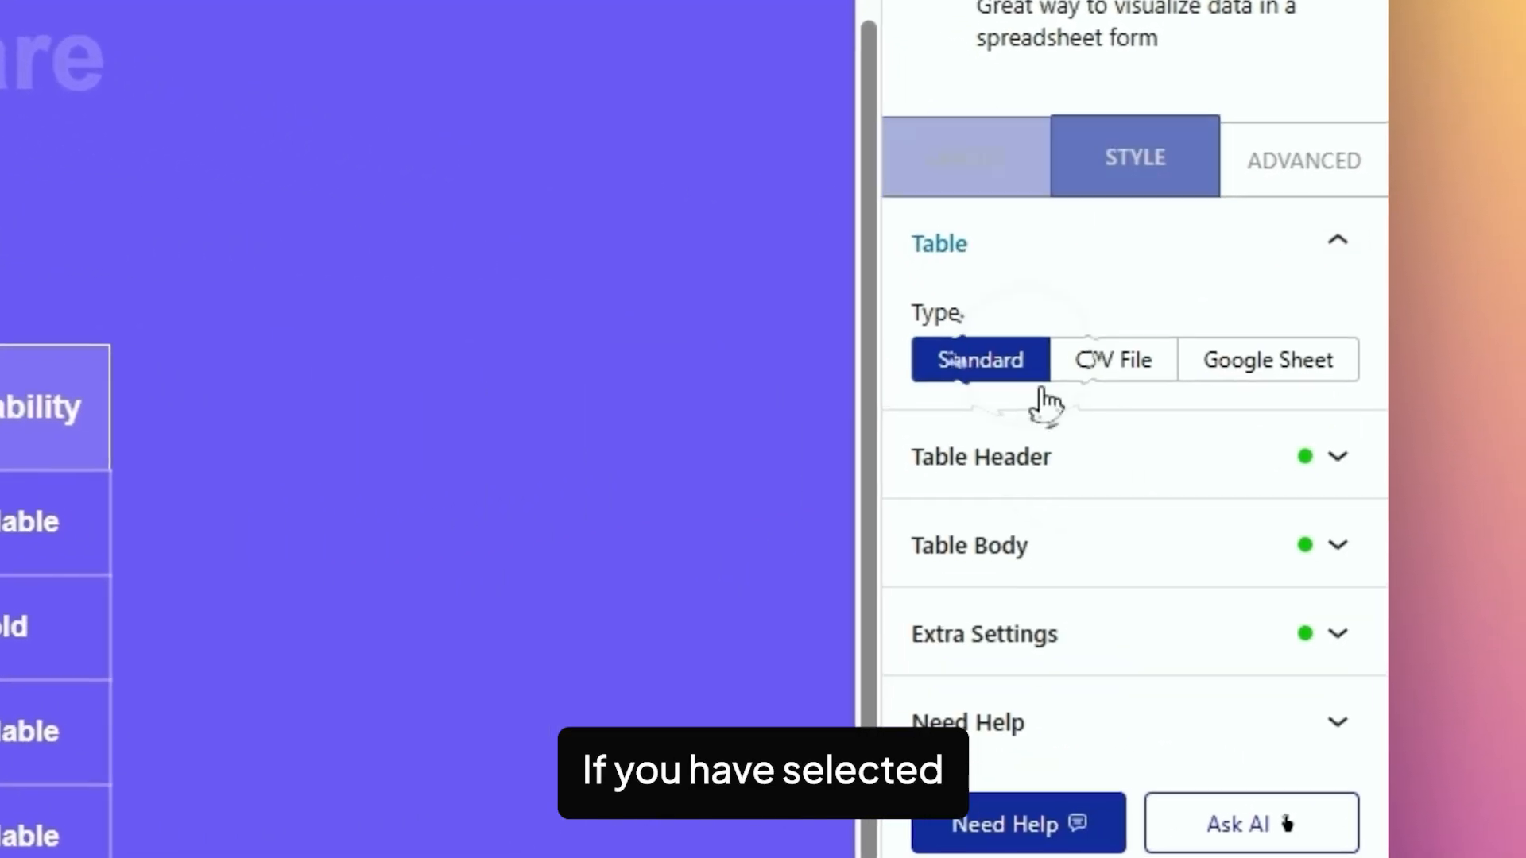
pyautogui.click(1065, 584)
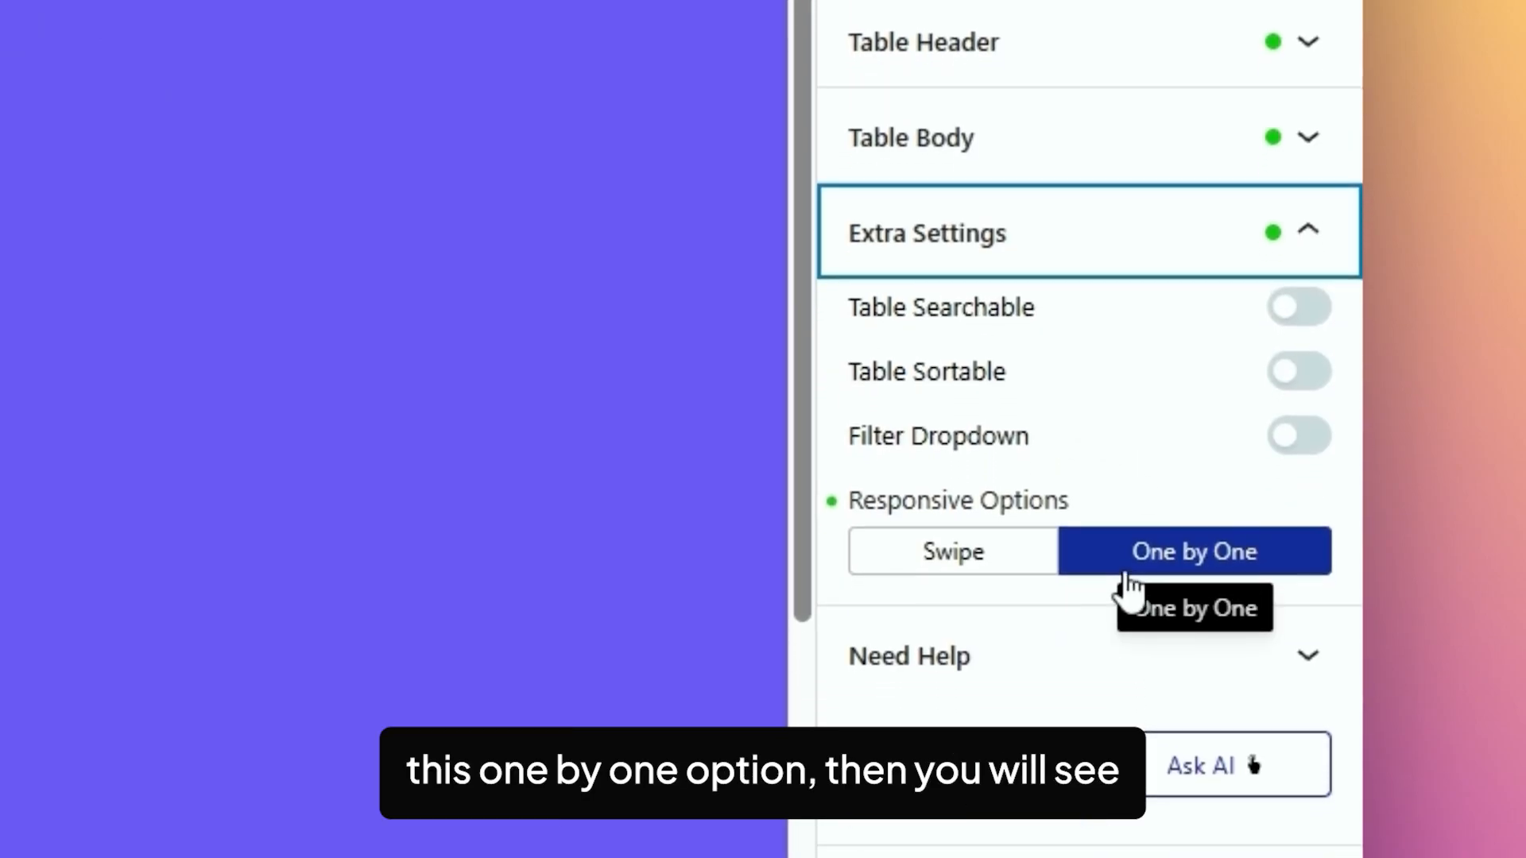
pyautogui.click(1100, 61)
pyautogui.click(1012, 255)
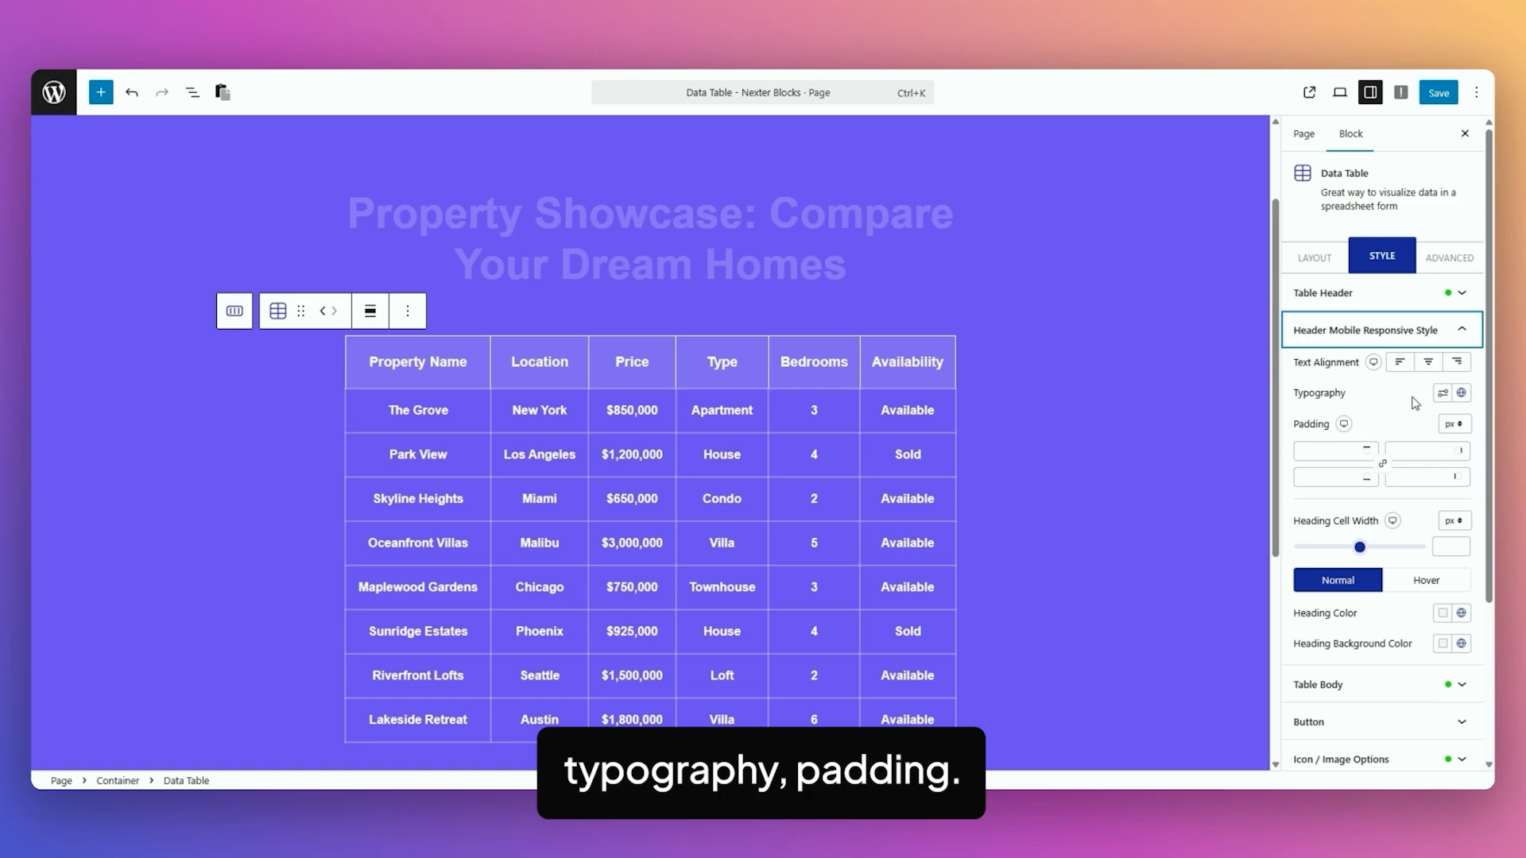
pyautogui.scroll(-1, 1305, 458)
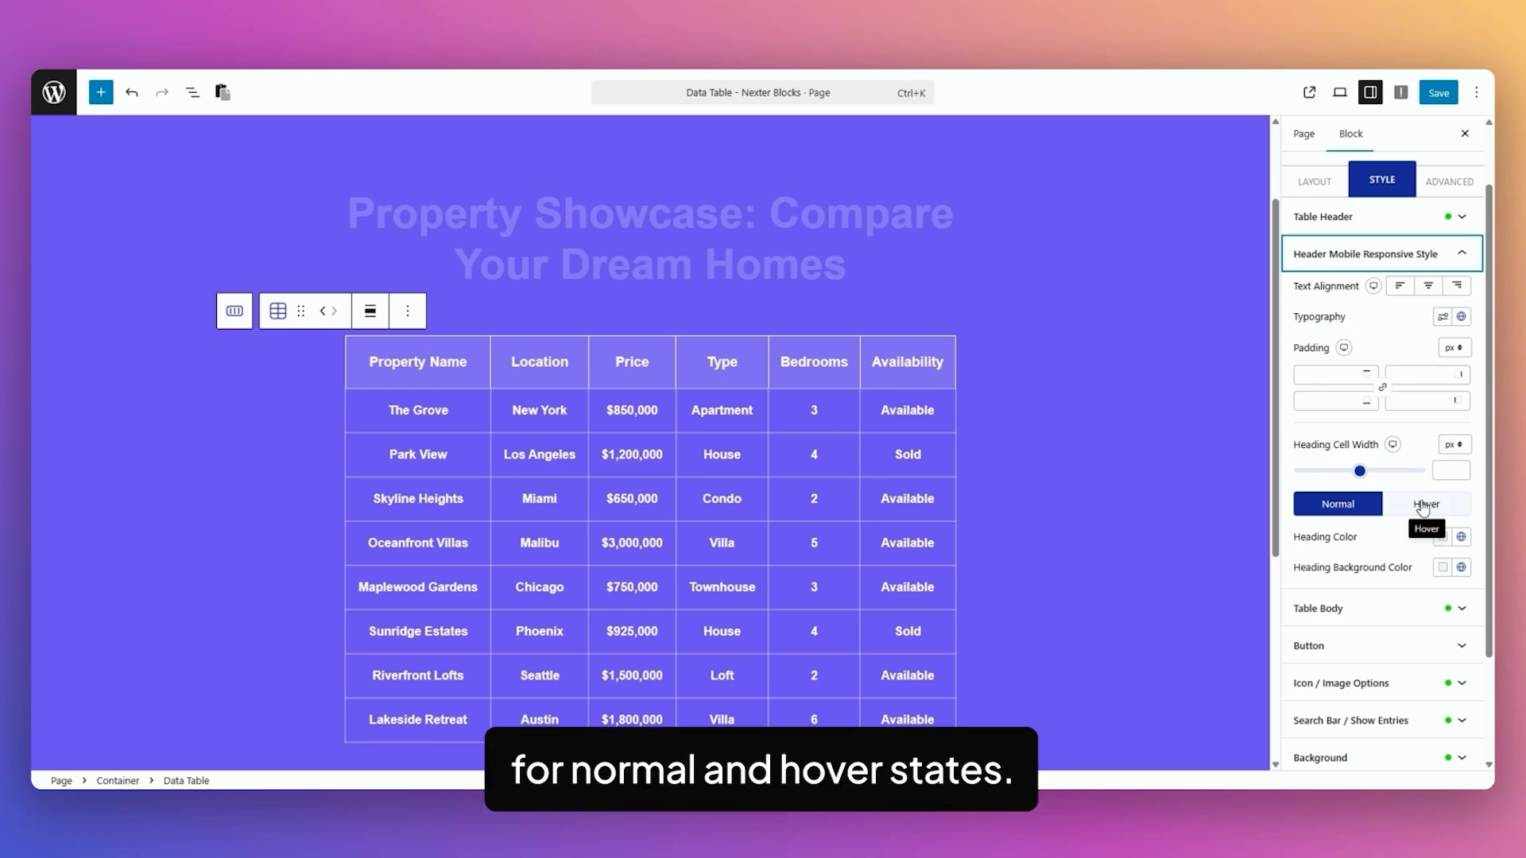
# Try the Stripped Effect on the table body rows, view its two stripe row colors, and turn it back off.
pyautogui.click(1351, 608)
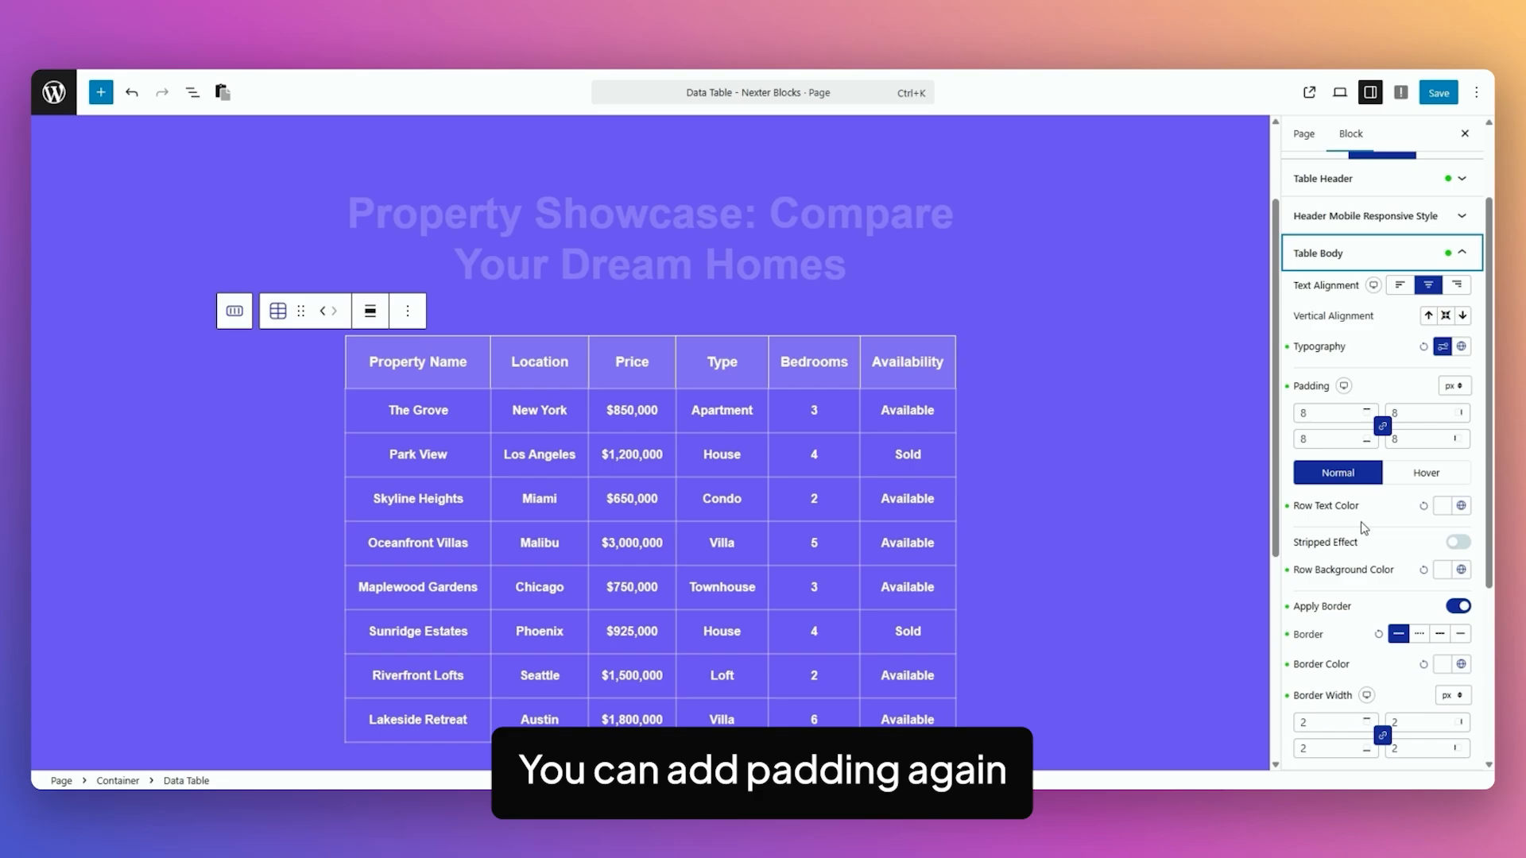
pyautogui.scroll(-1, 1308, 437)
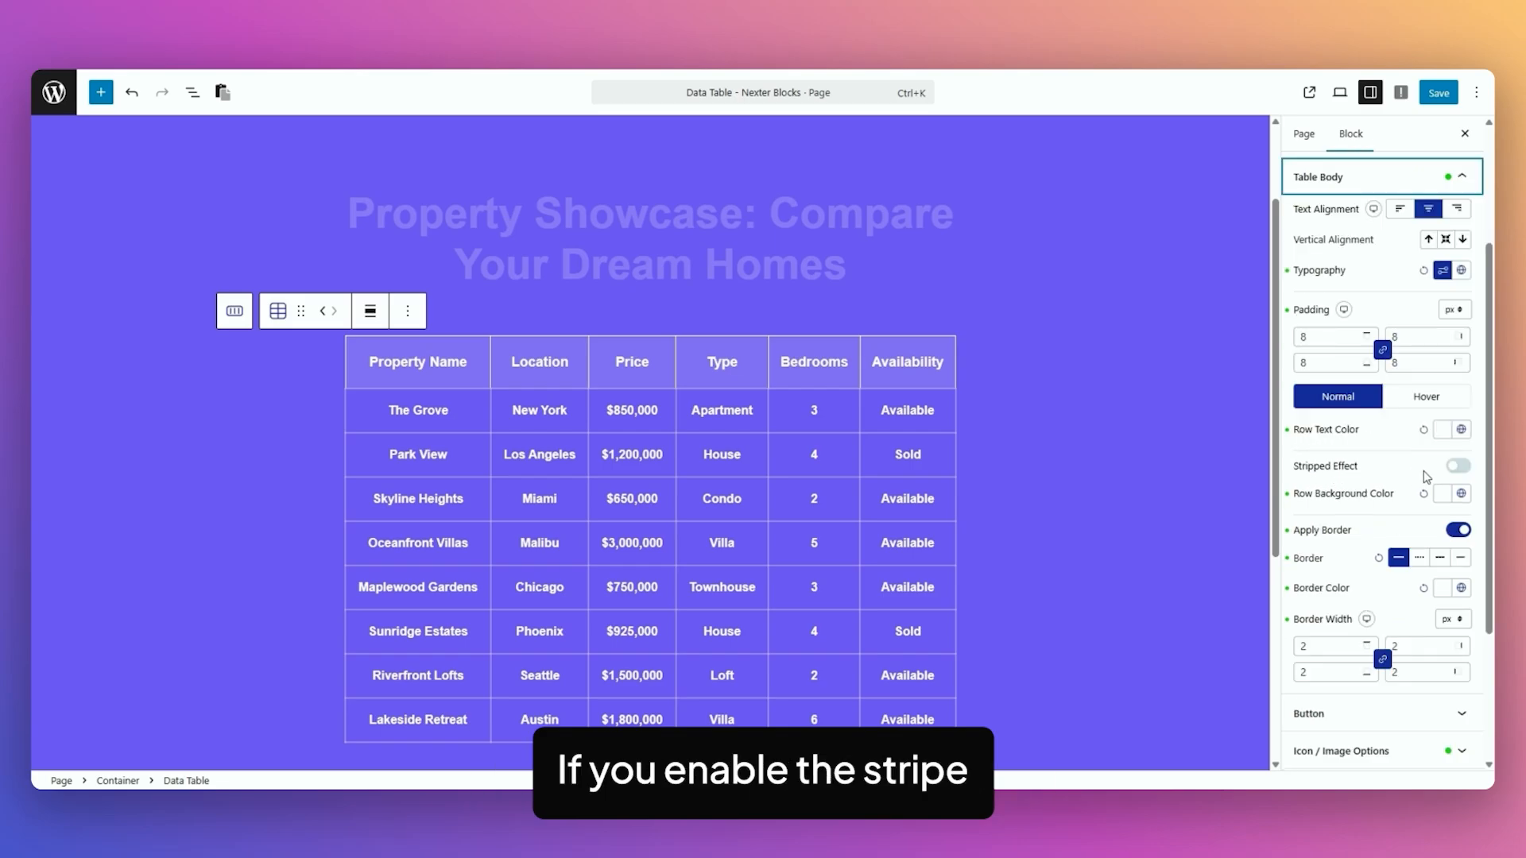
pyautogui.click(1461, 467)
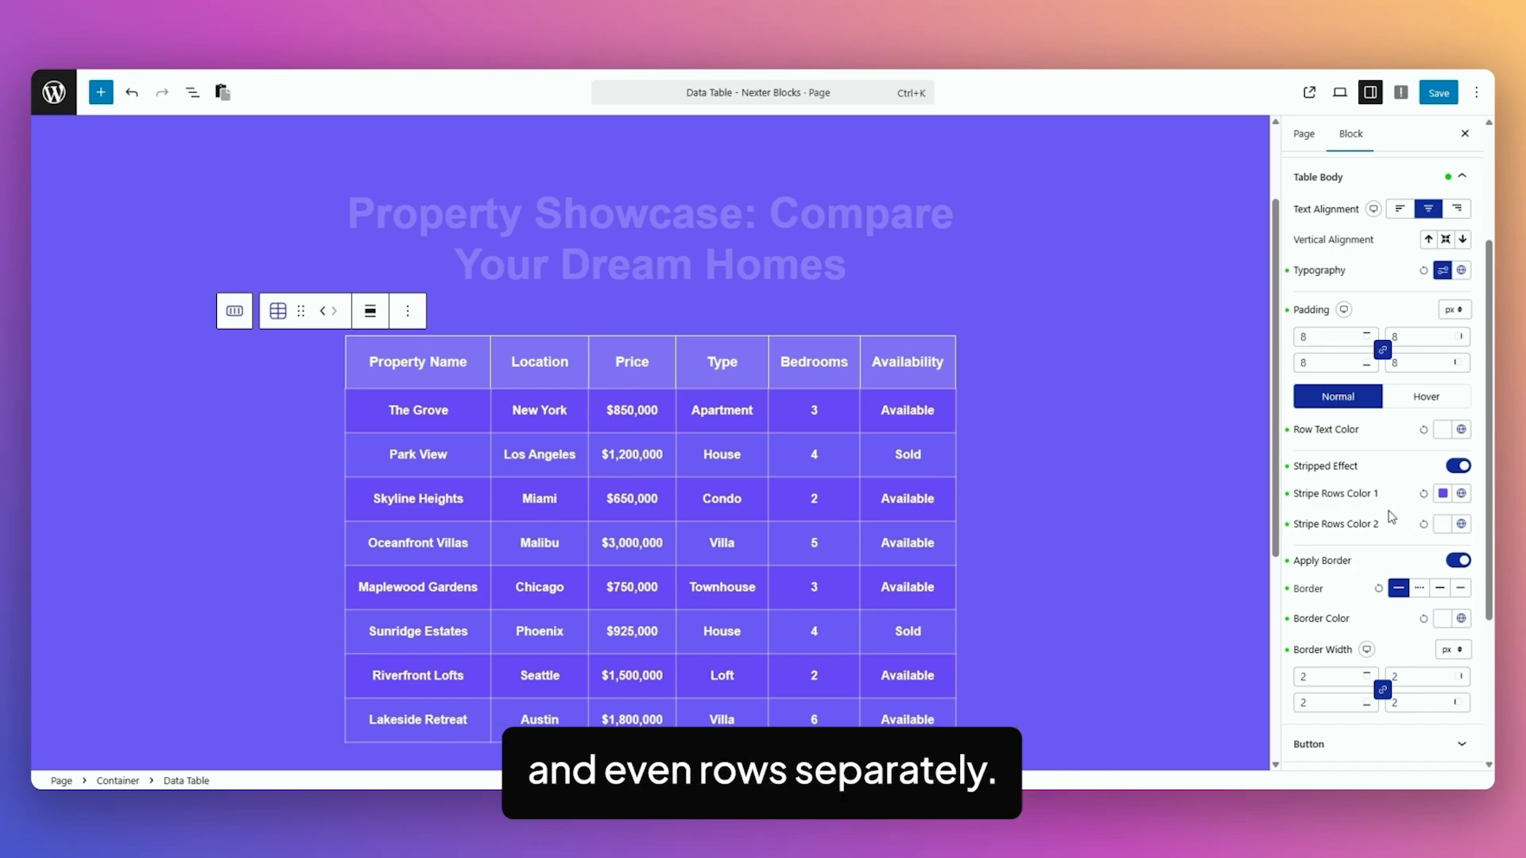
pyautogui.click(1296, 470)
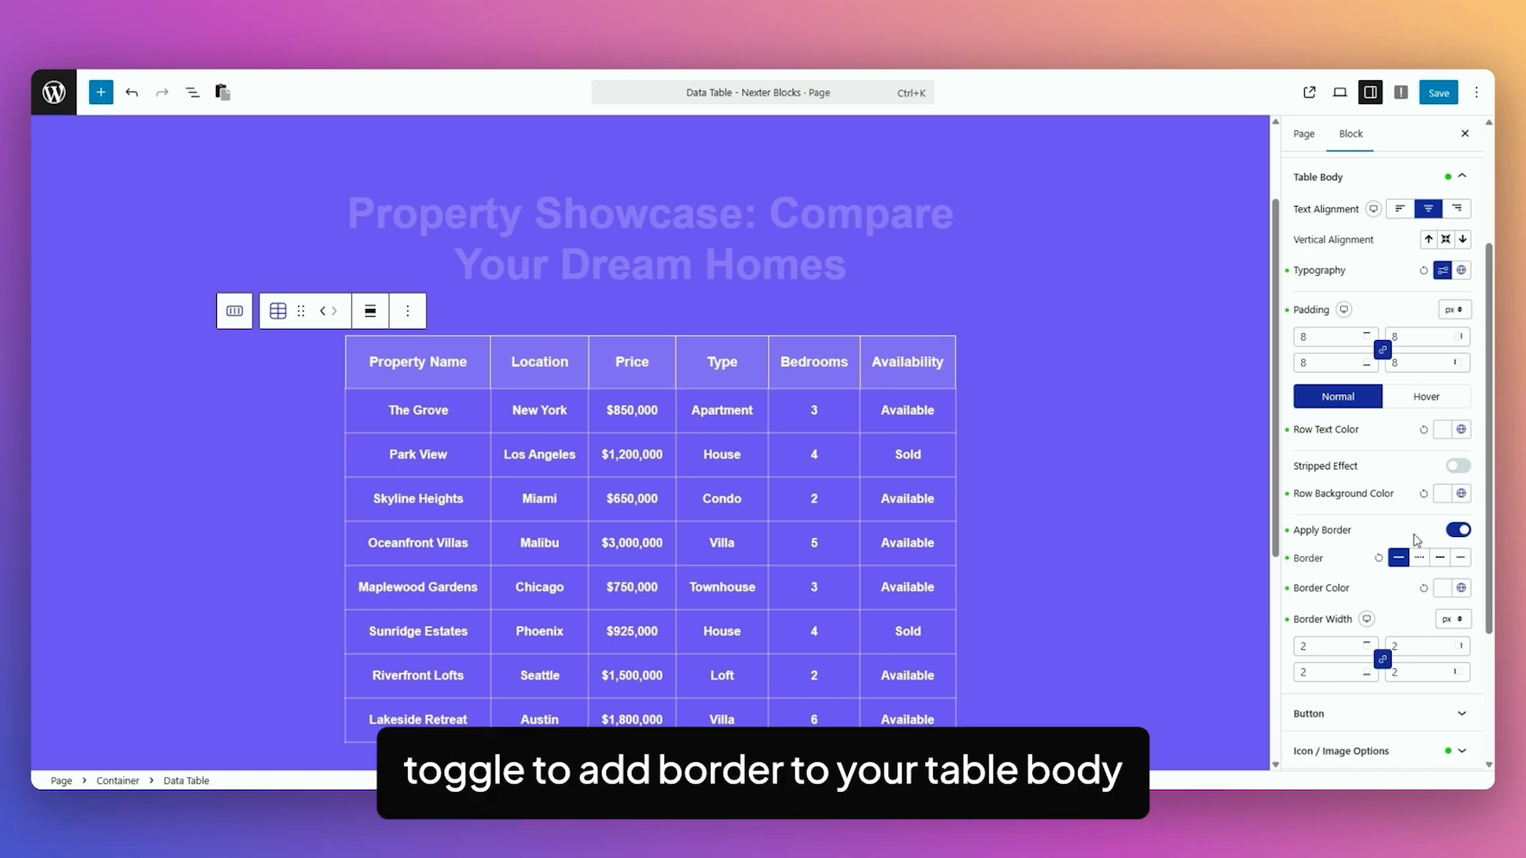
# Examine the table body's border color and width settings and its row and cell hover color options.
pyautogui.scroll(-2, 1384, 509)
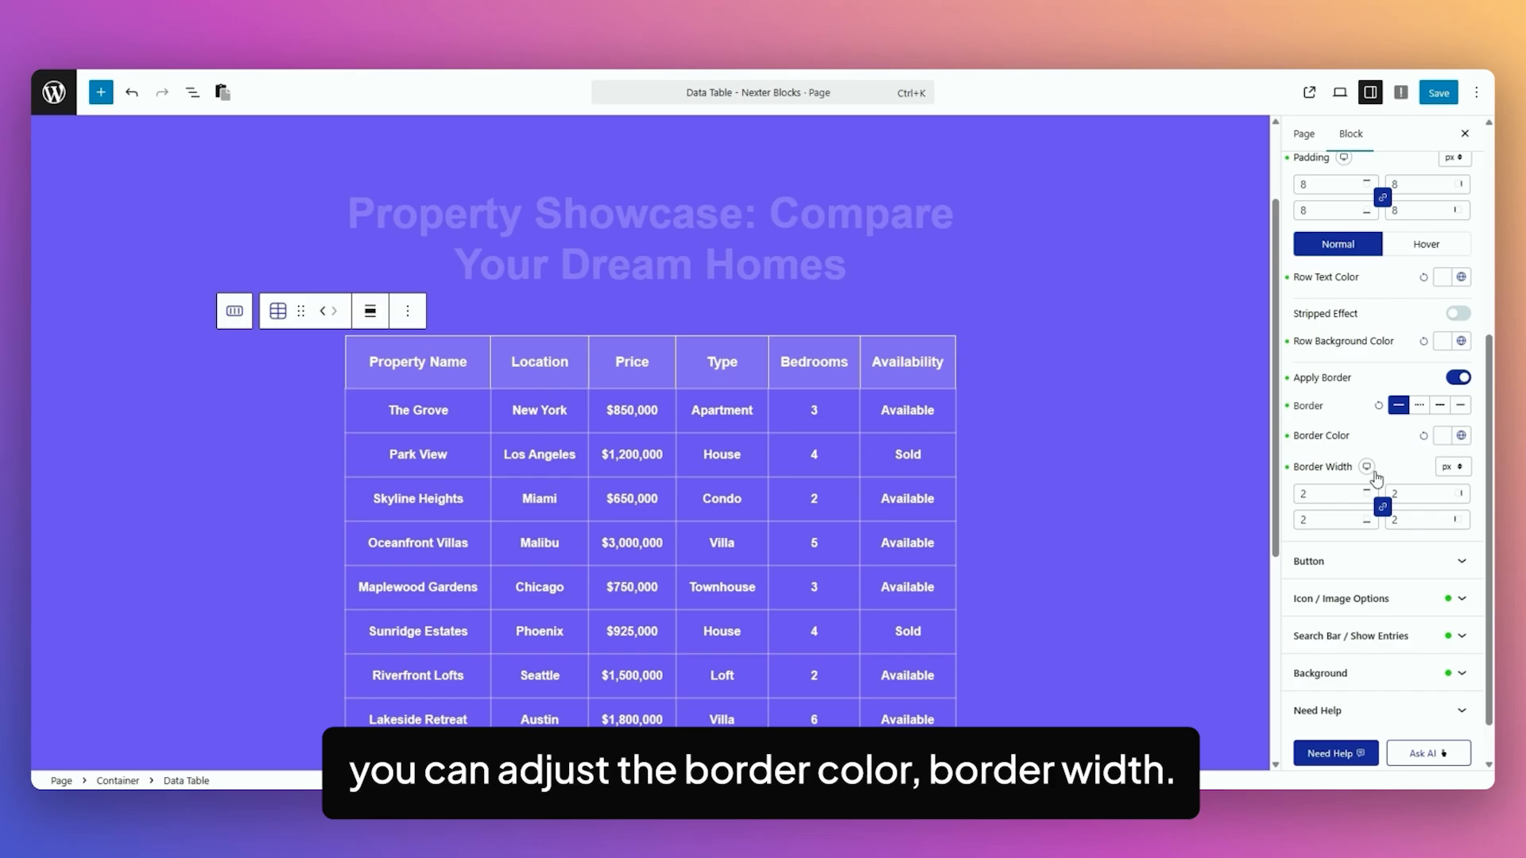
pyautogui.scroll(1, 1380, 469)
pyautogui.click(1423, 342)
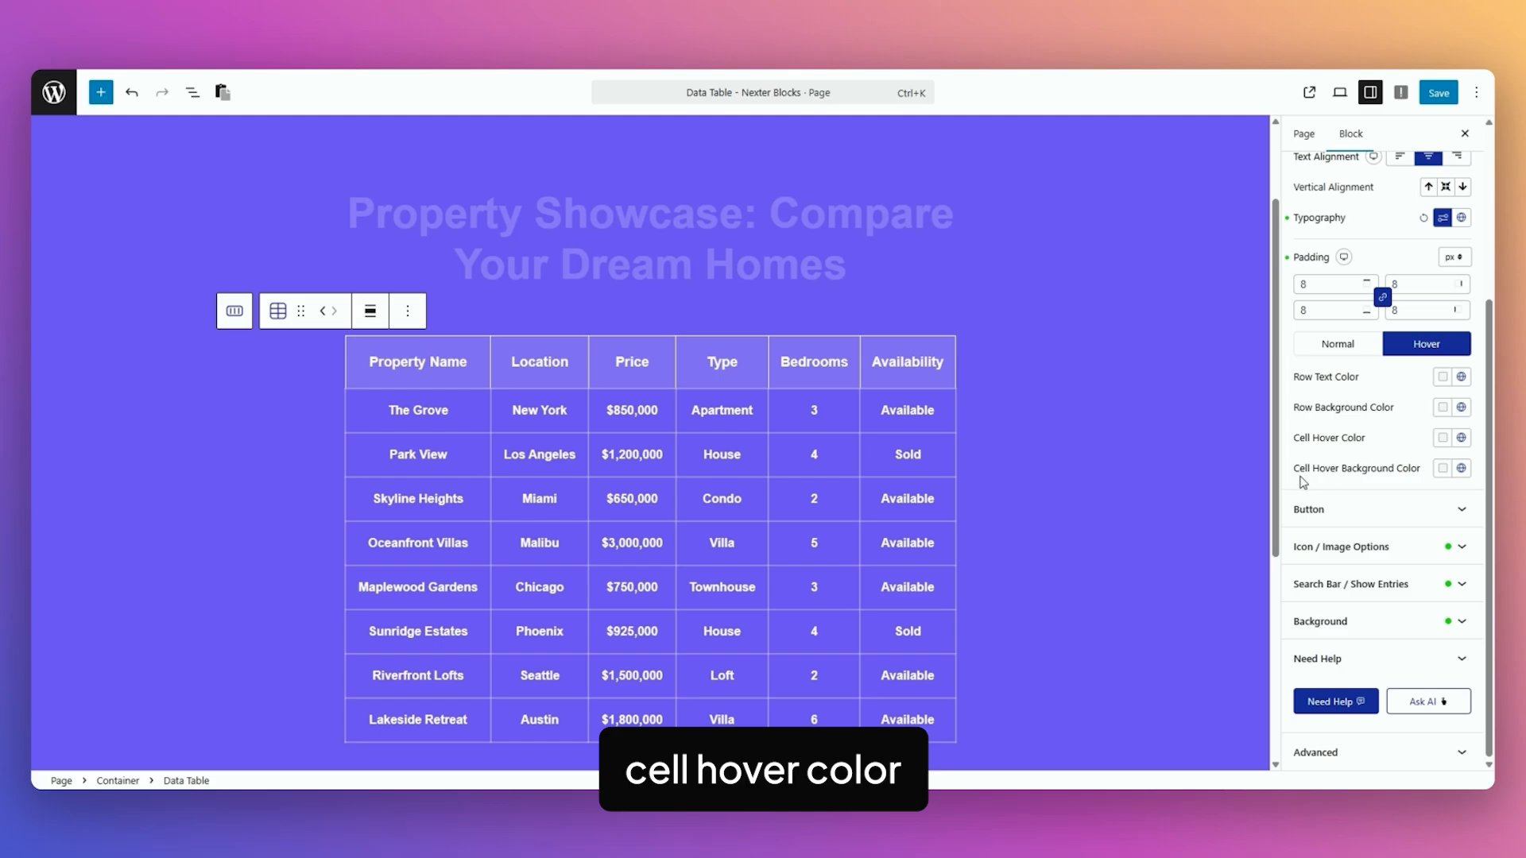
pyautogui.click(1353, 354)
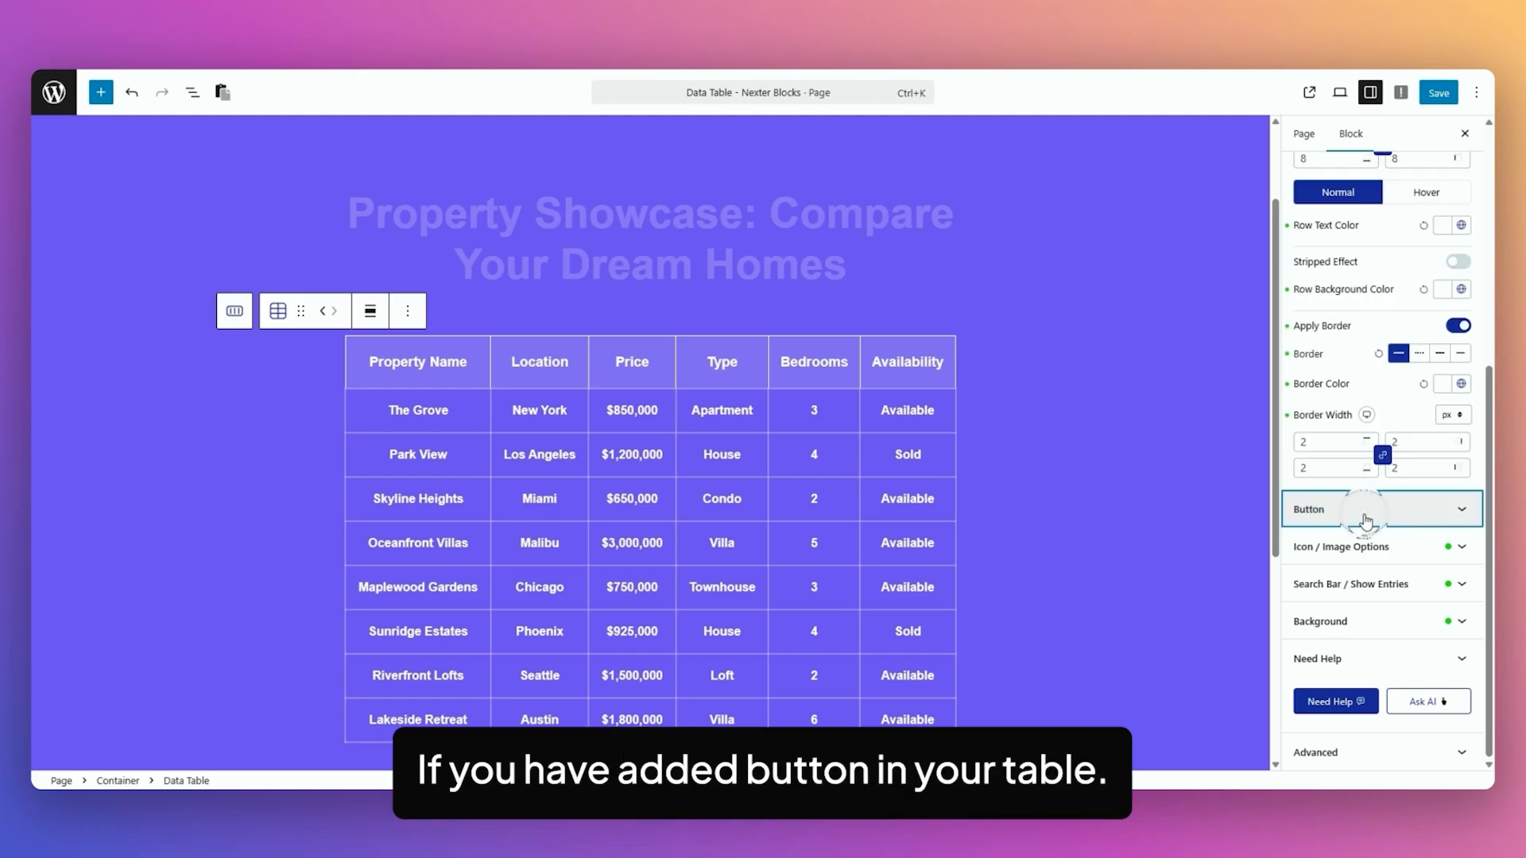
# Examine the table Button style options, including typography, padding, width, space above, colors, border and box shadow.
pyautogui.click(1363, 521)
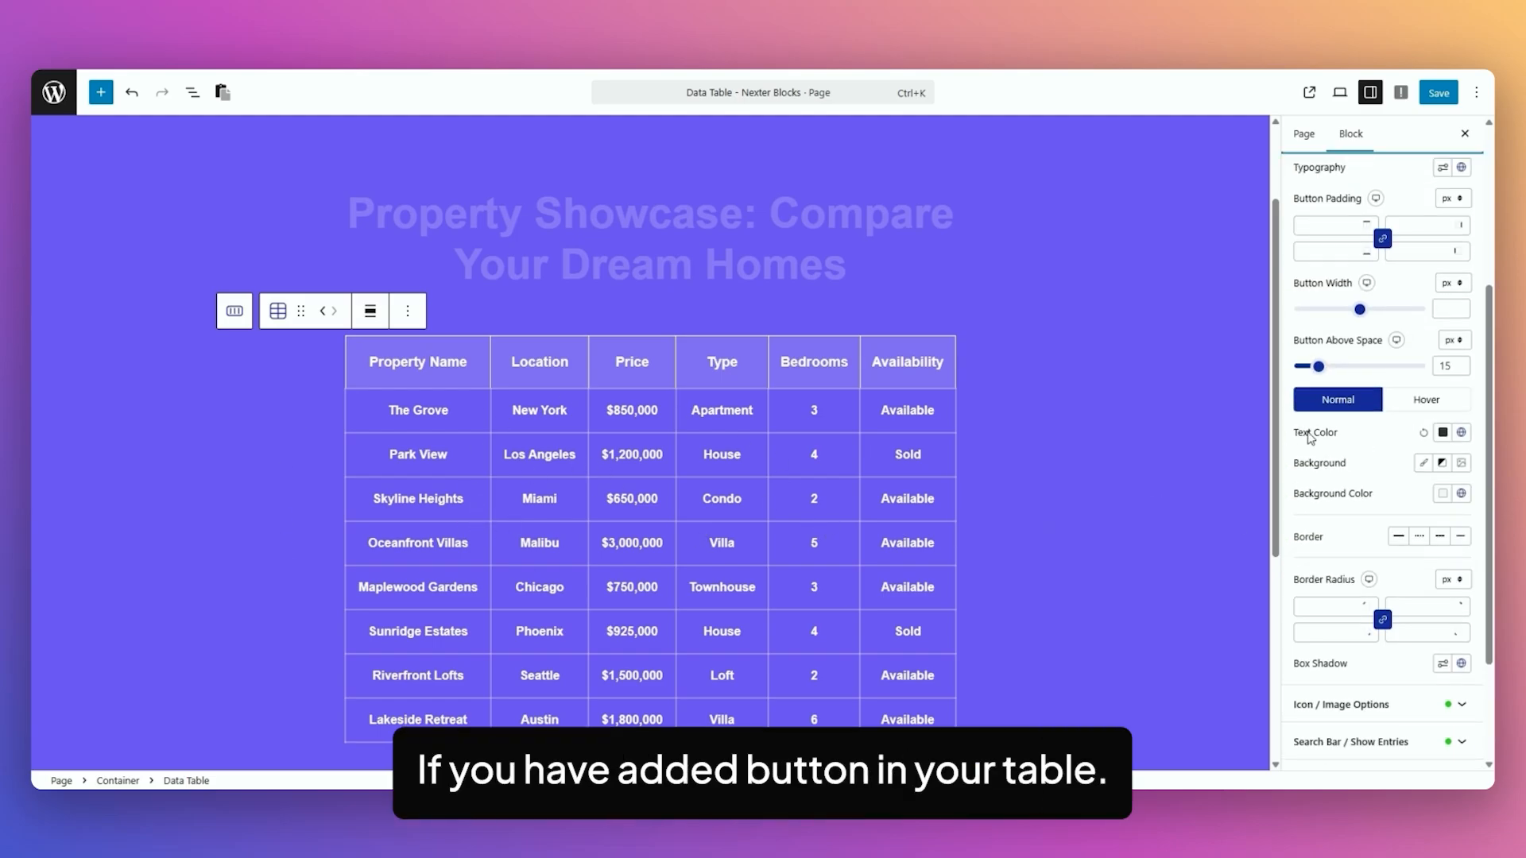
pyautogui.scroll(2, 1372, 310)
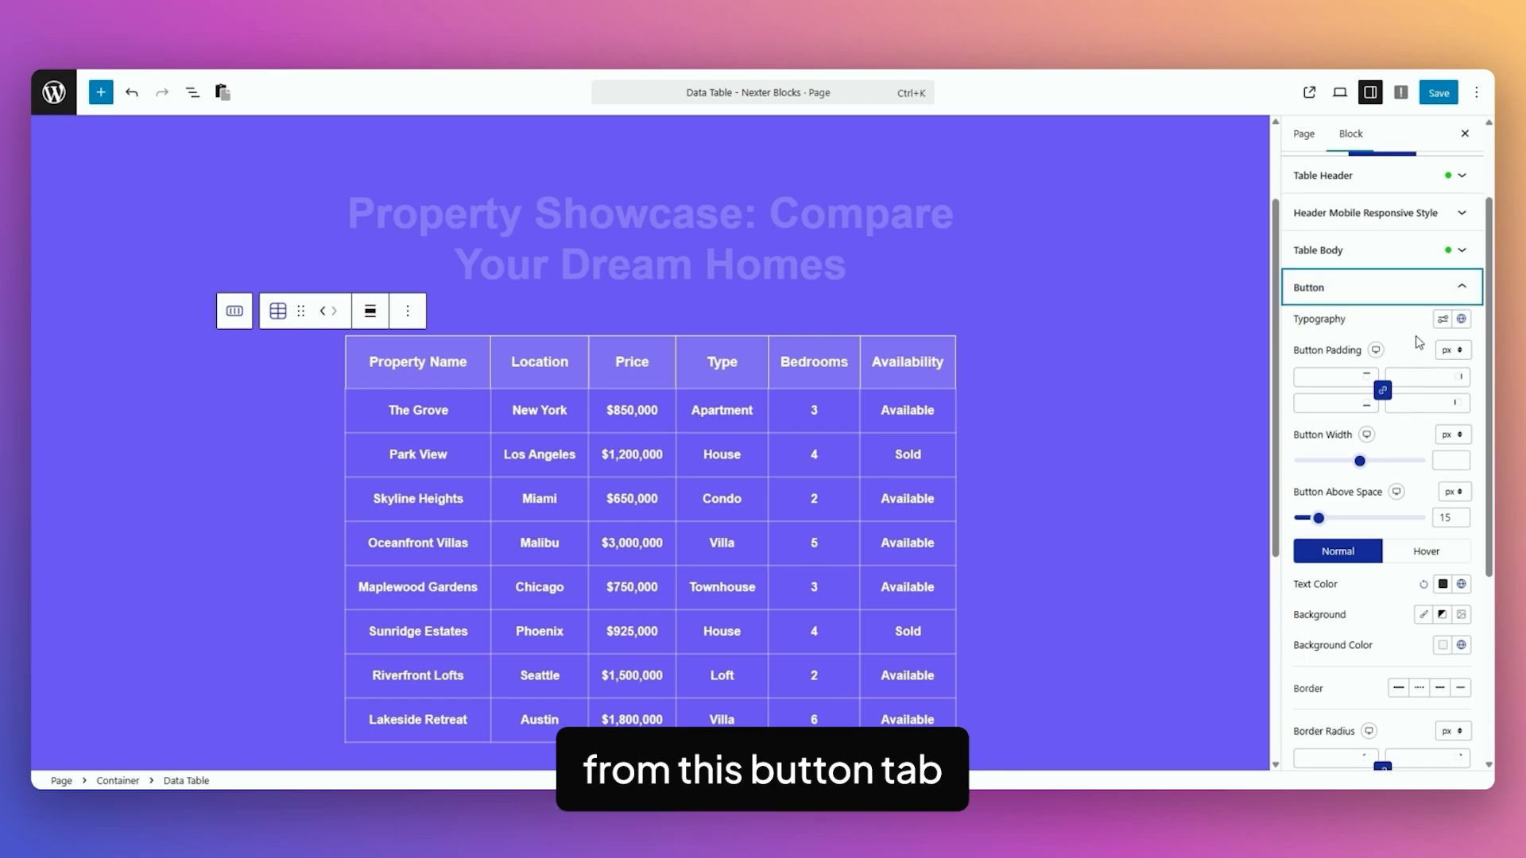
pyautogui.scroll(-1, 1419, 342)
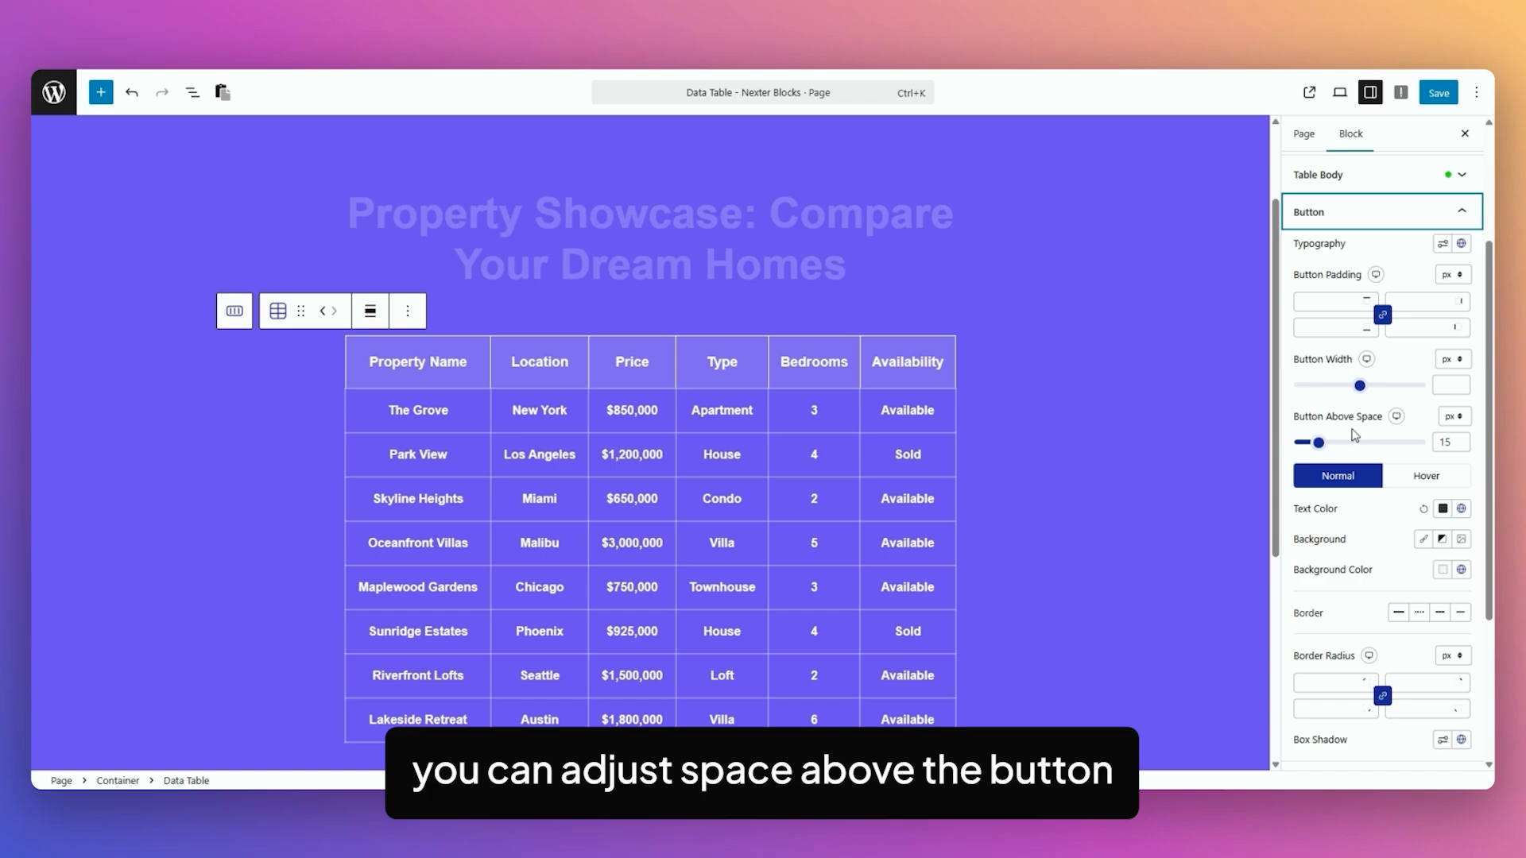
pyautogui.scroll(-1, 1356, 435)
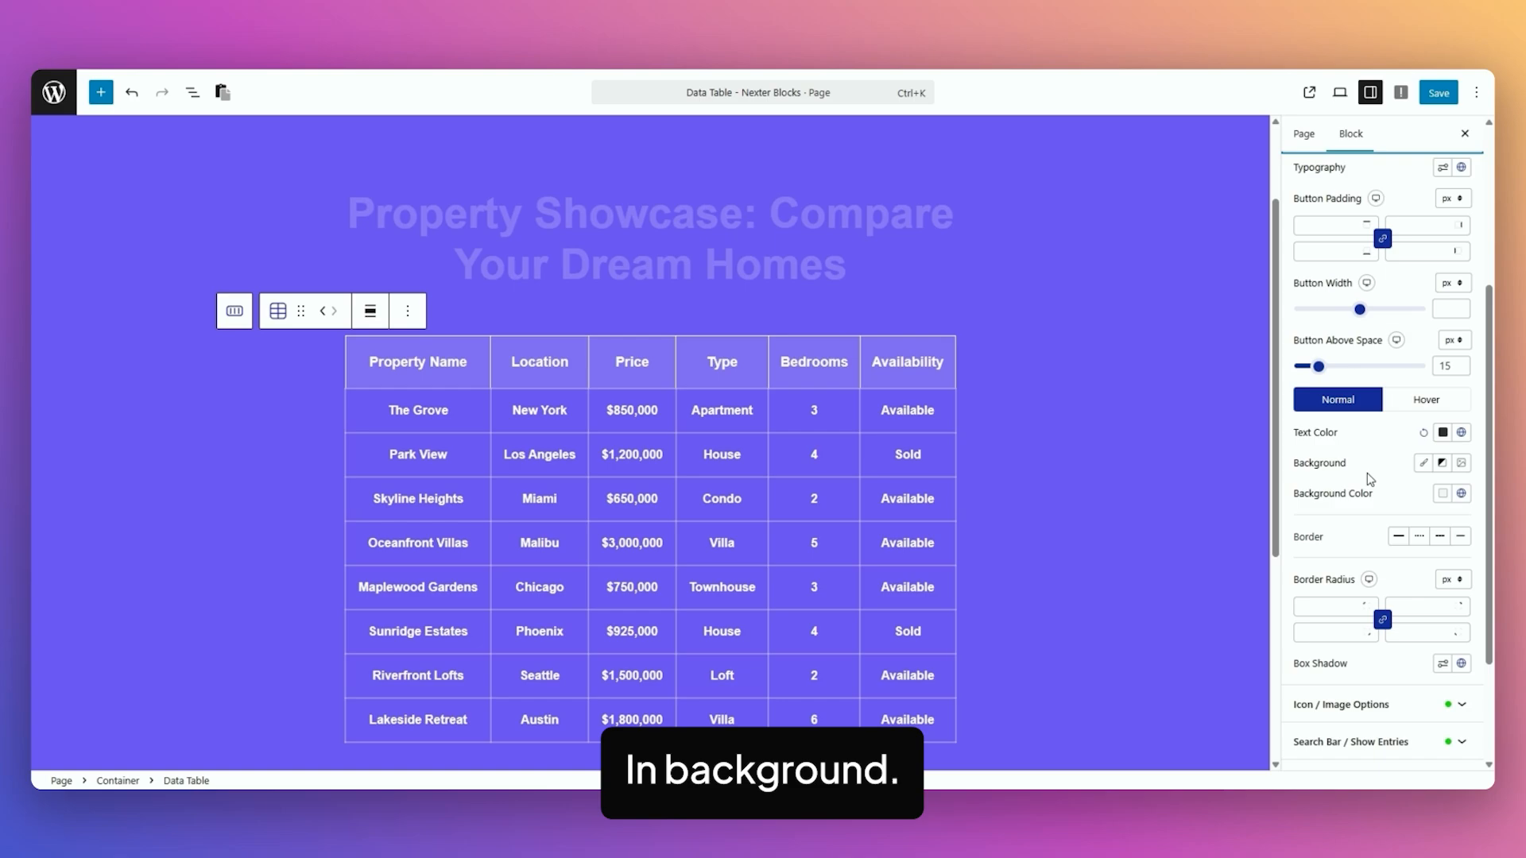
# Try the gradient and image background types for the table button, and set its background type to solid color.
pyautogui.click(1443, 466)
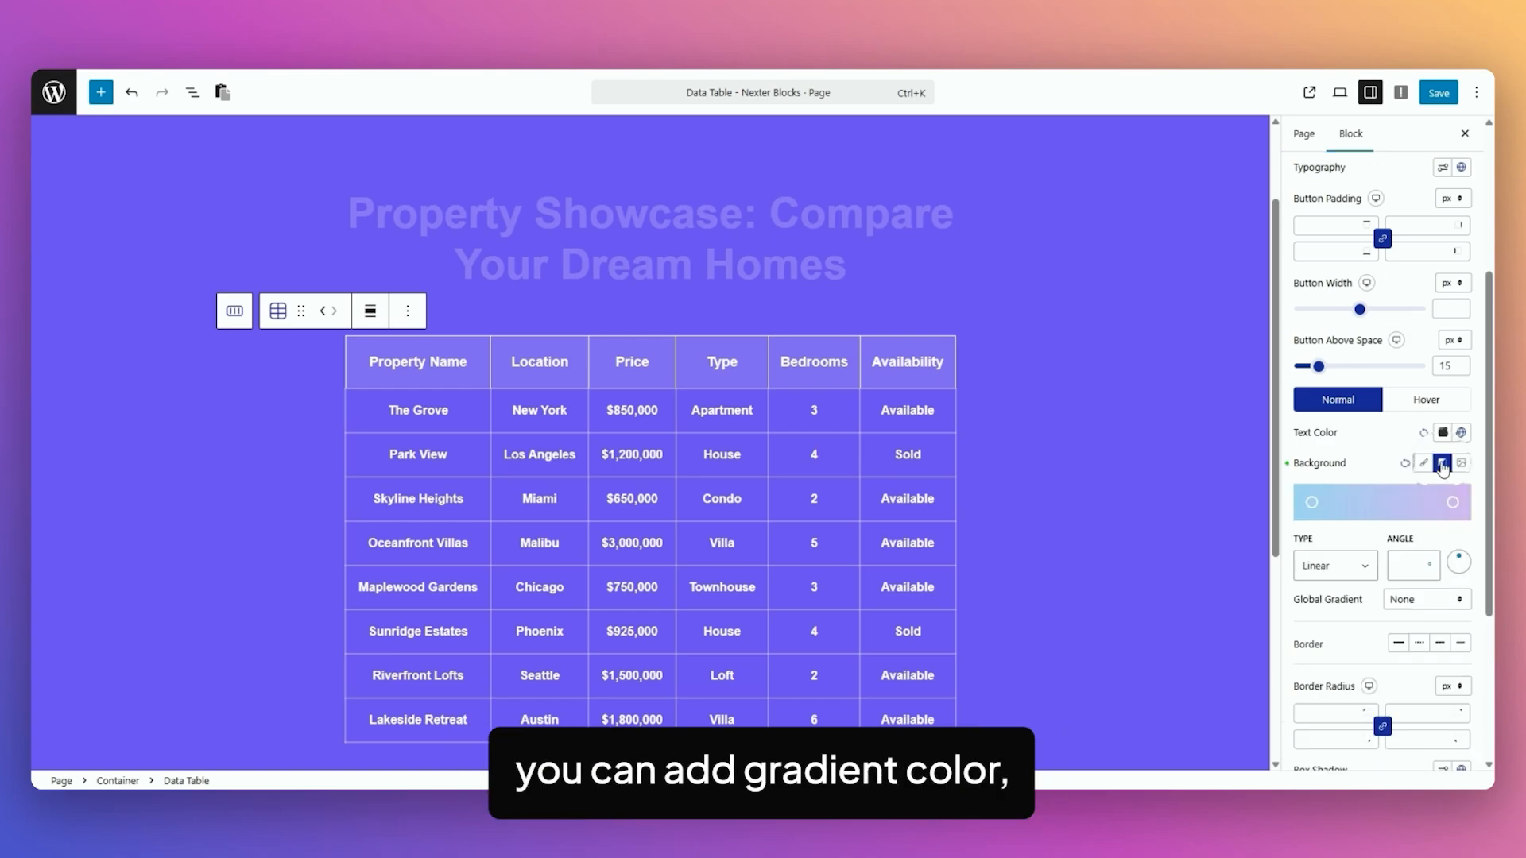
pyautogui.click(1462, 464)
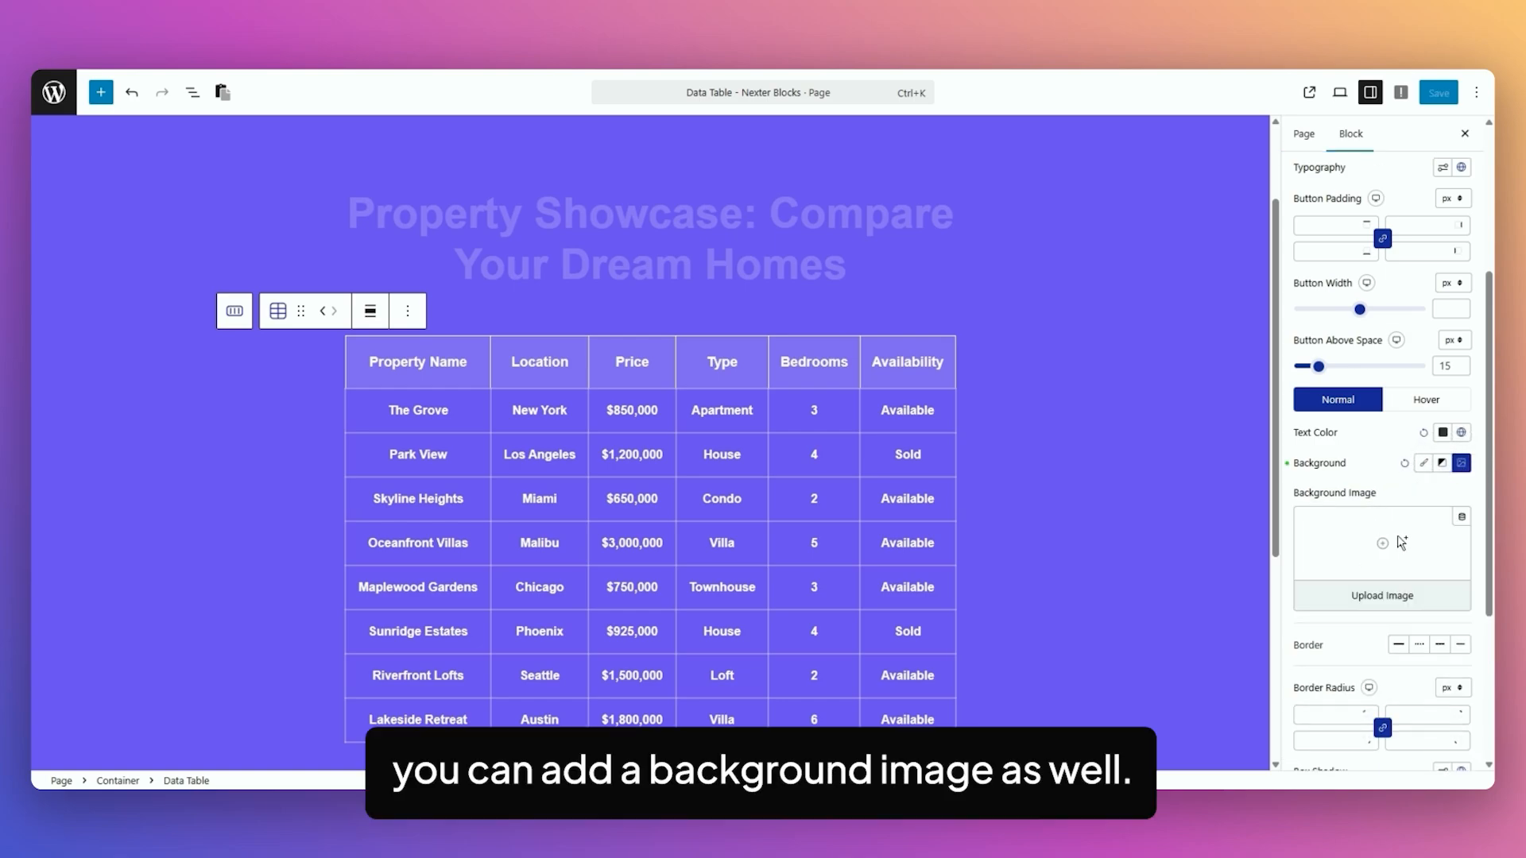
pyautogui.click(1424, 463)
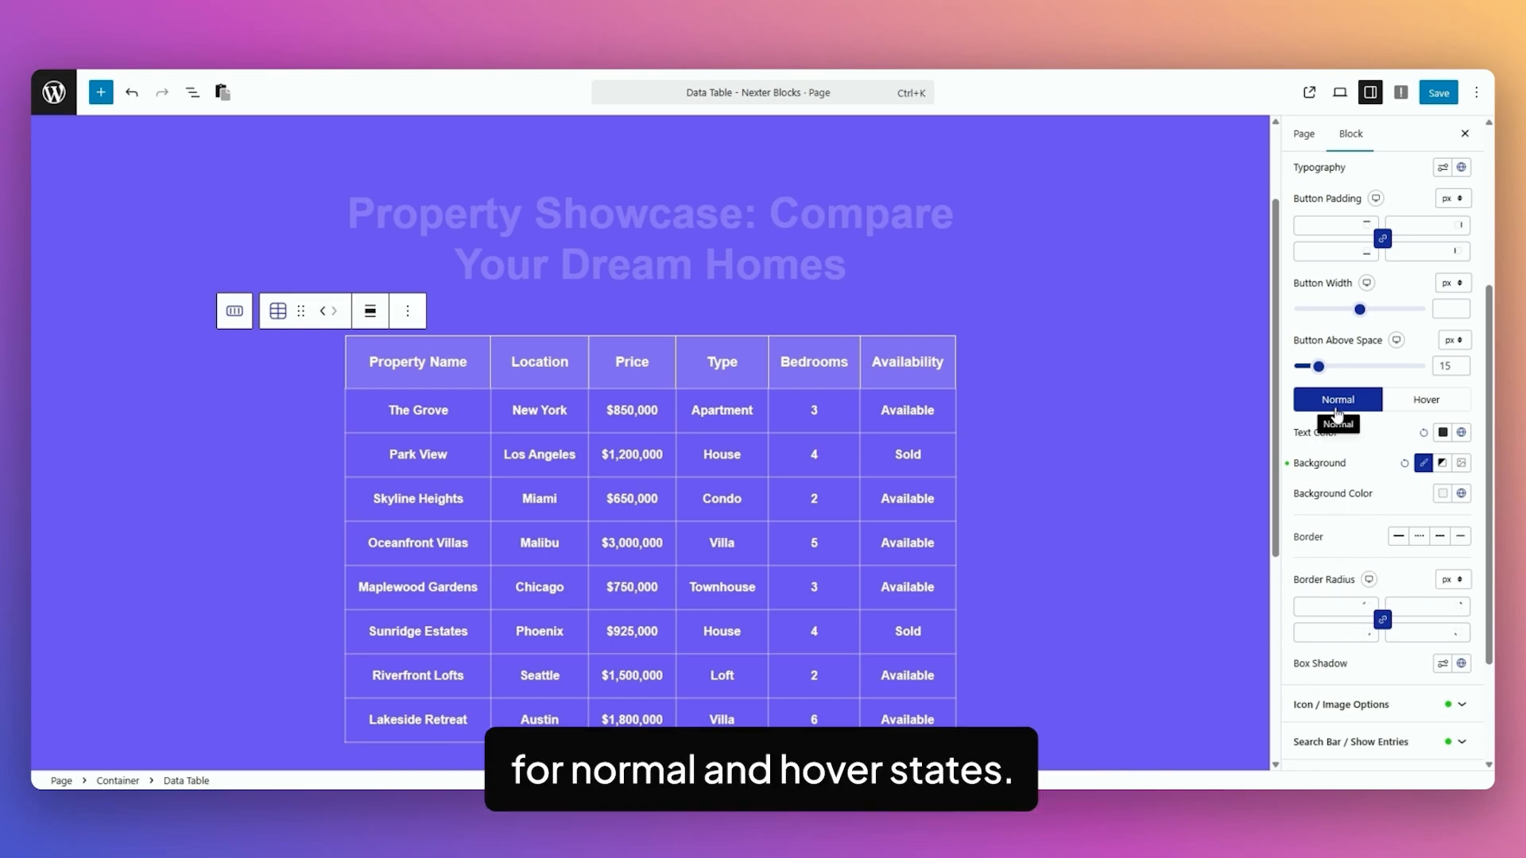
# Examine the Icon / Image Options for icon color, size, position and spacing, and for image size, spacing and border radius.
pyautogui.scroll(-1, 1395, 441)
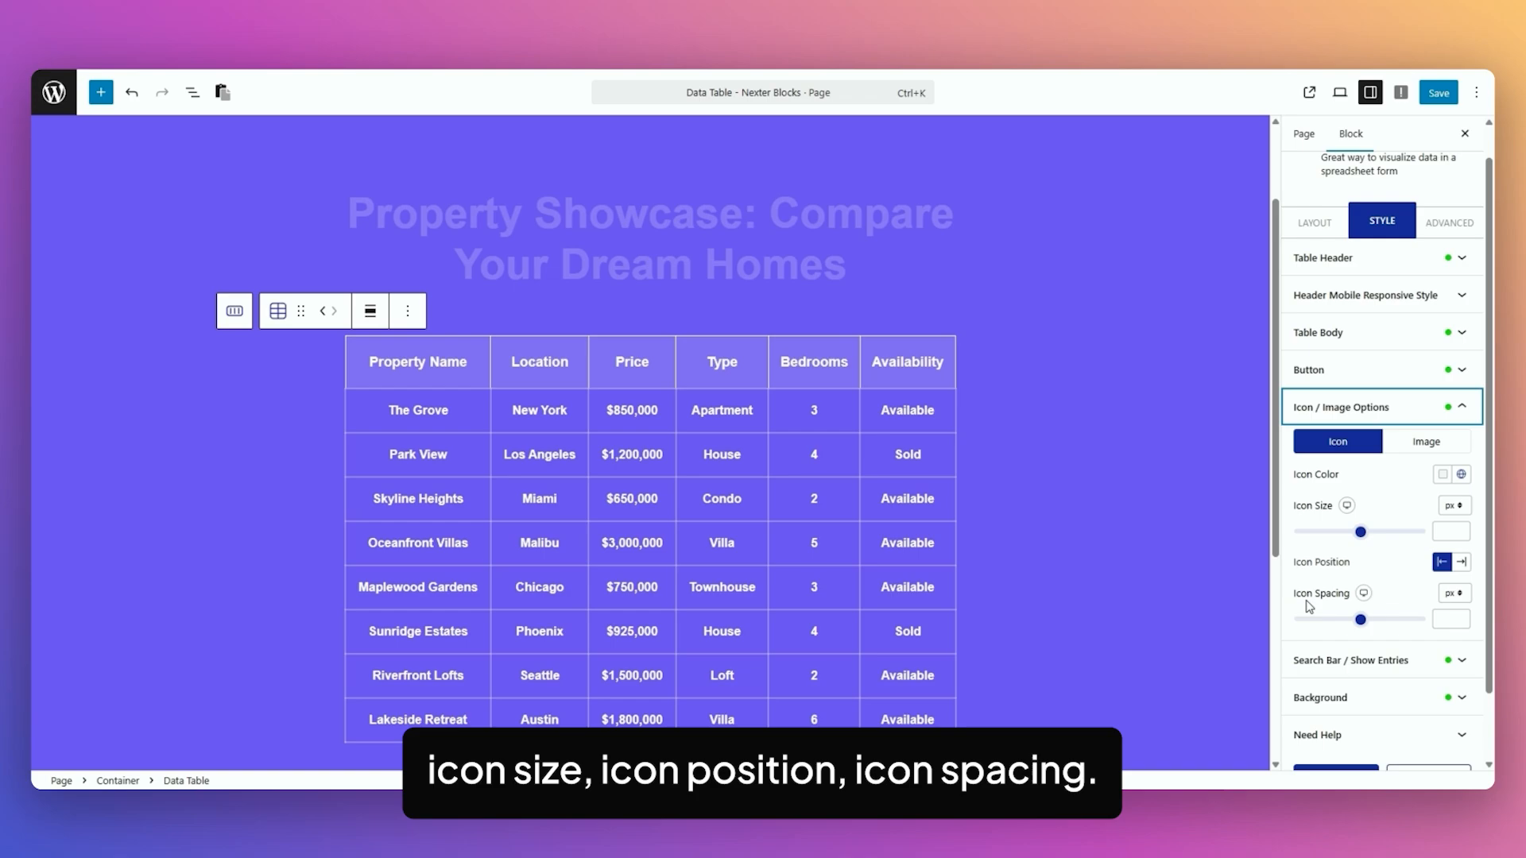
pyautogui.click(1426, 442)
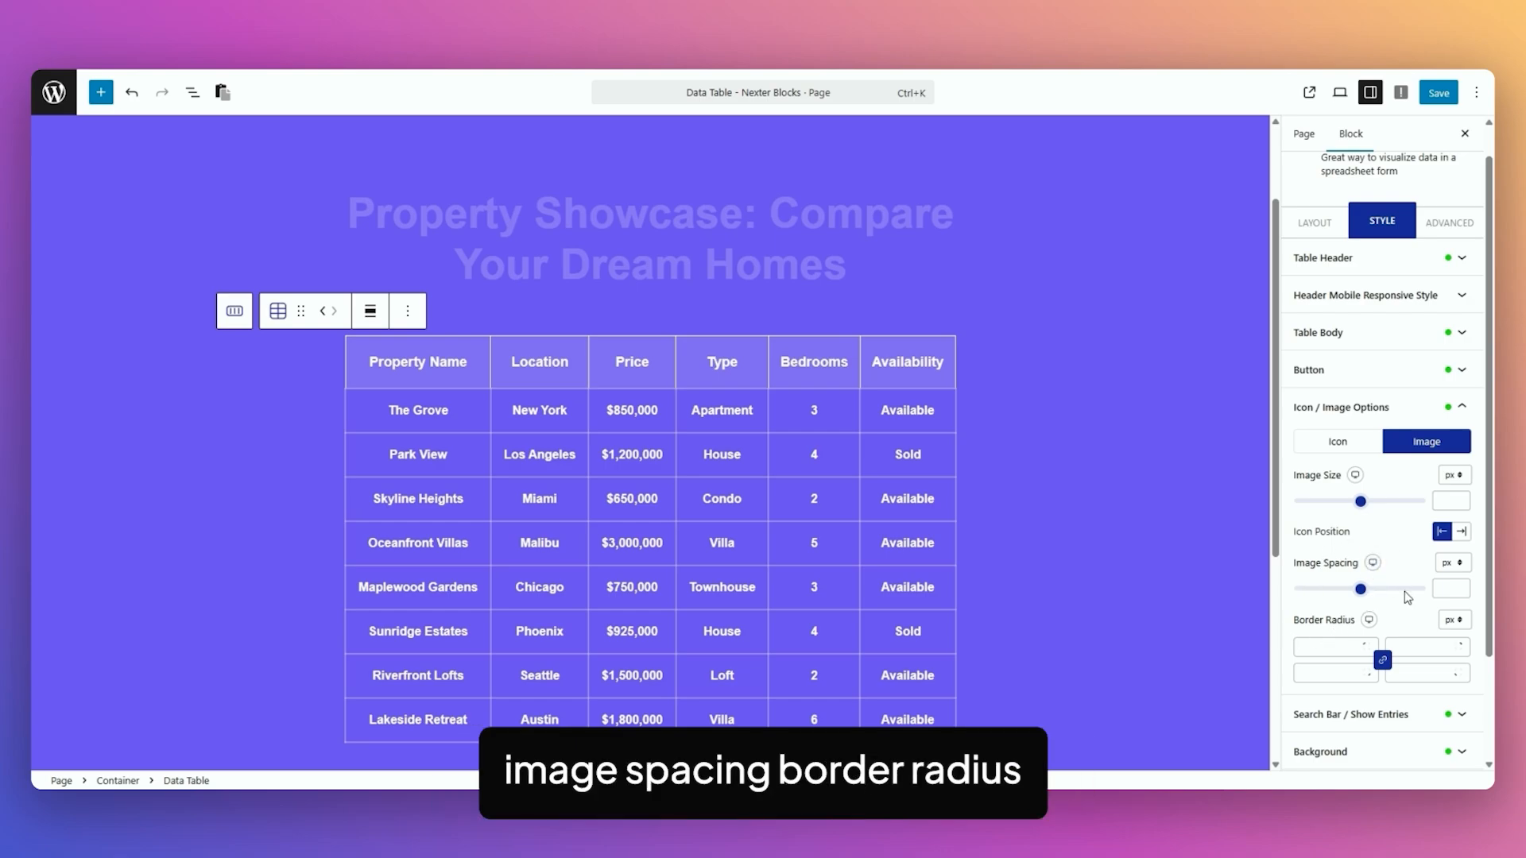
# View the Search Bar / Show Entries style options and check the matching searchable, sortable and filter toggles in the layout's Extra Settings.
pyautogui.click(1399, 713)
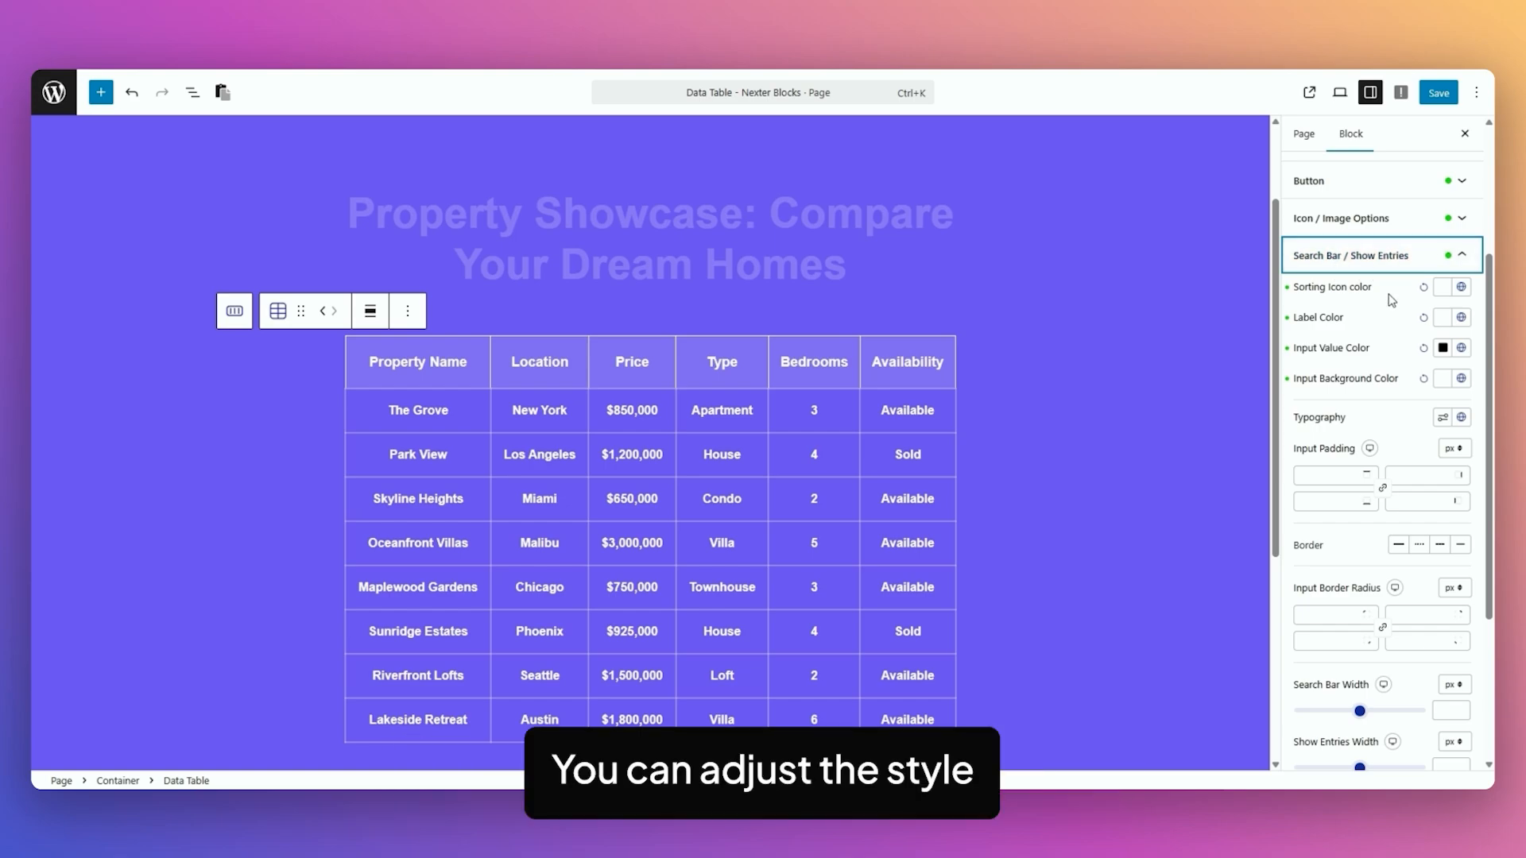
pyautogui.scroll(3, 1392, 300)
pyautogui.click(1329, 261)
pyautogui.click(1334, 407)
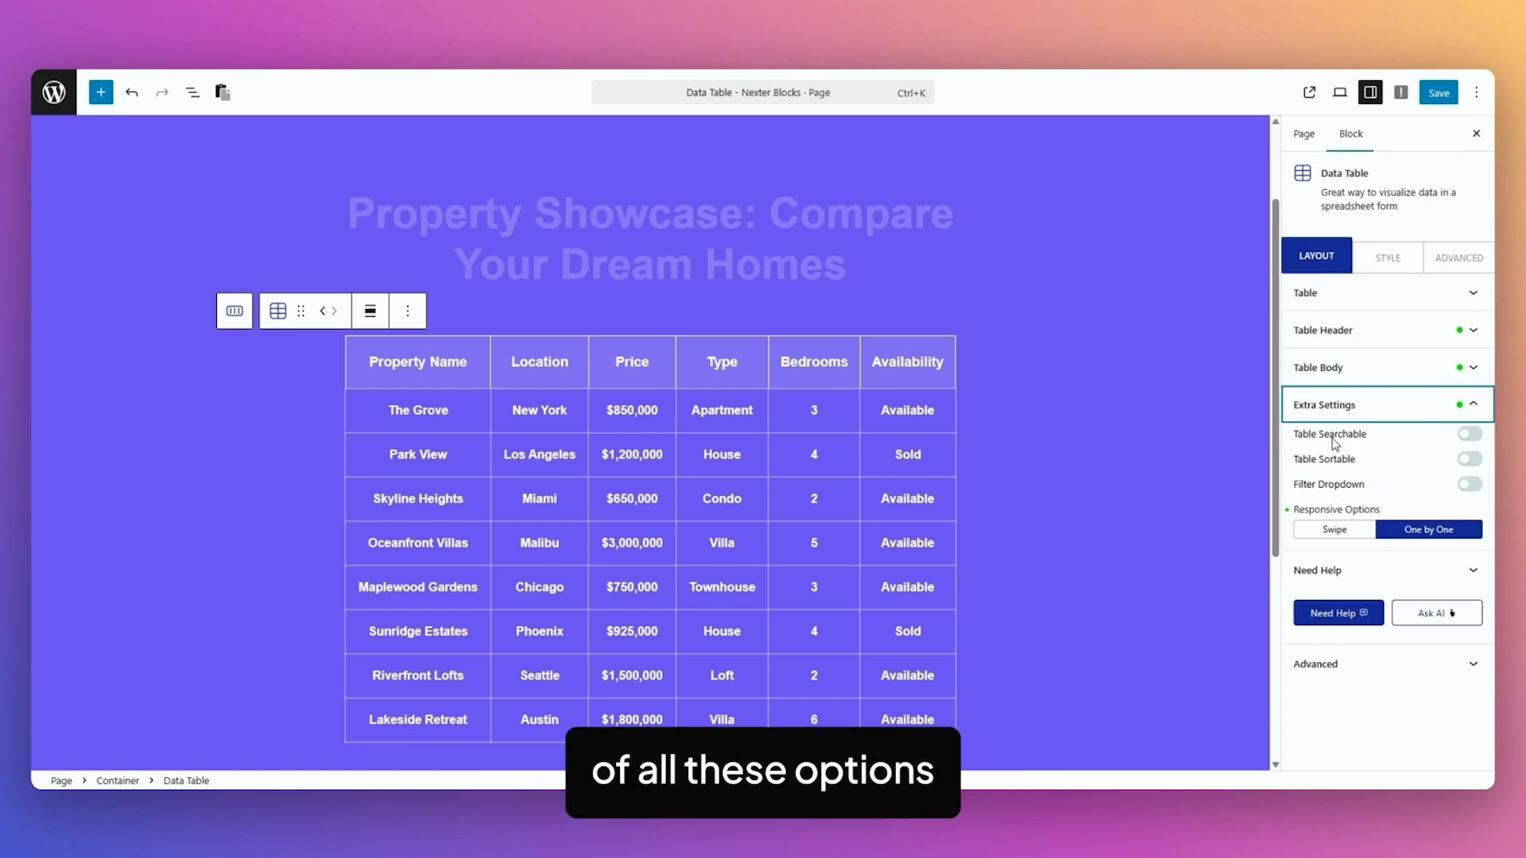
pyautogui.click(1390, 262)
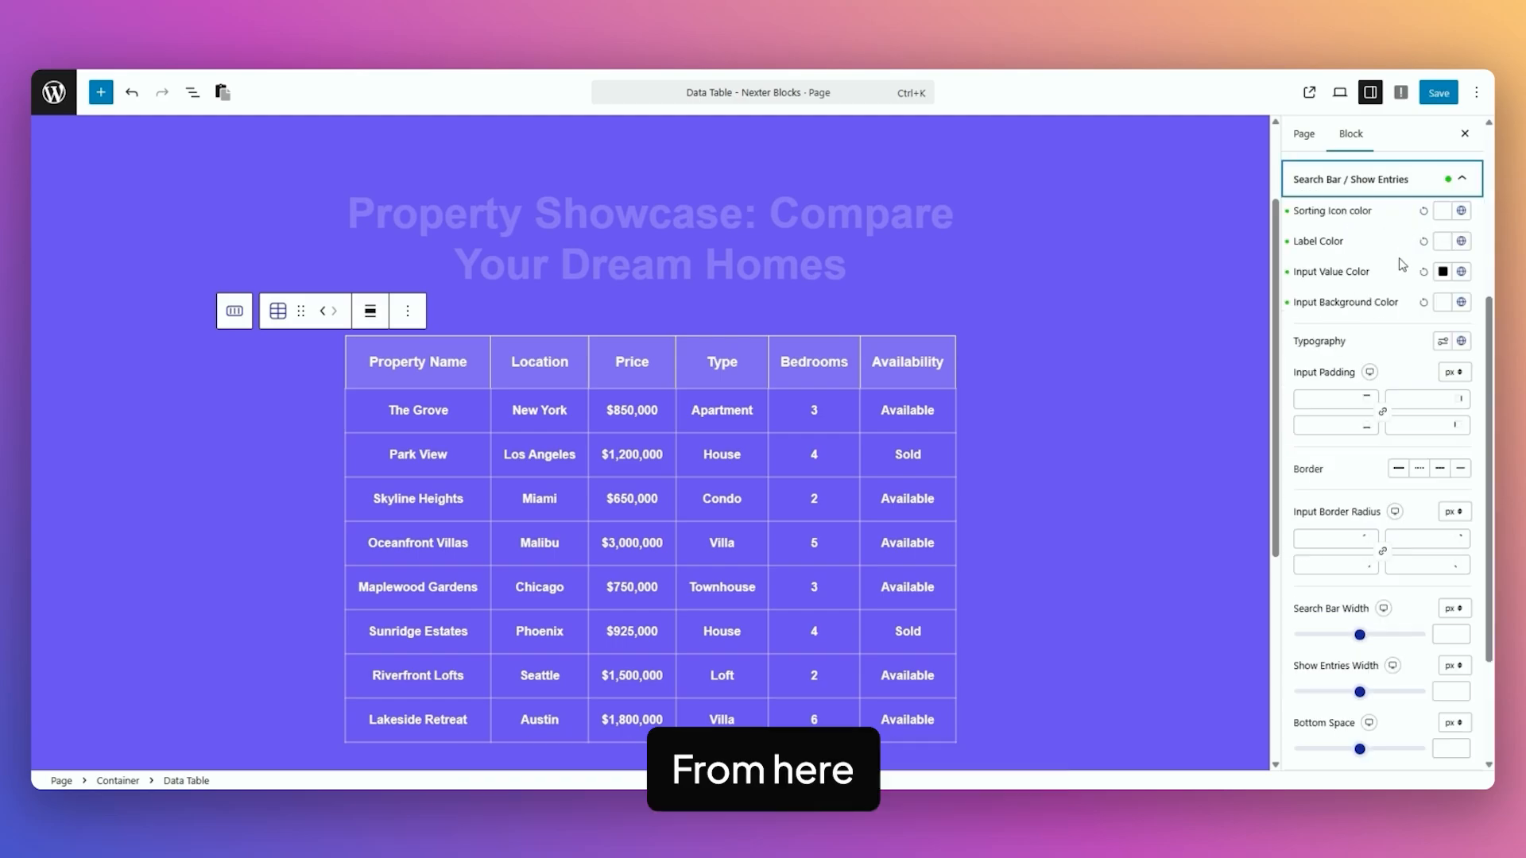
# Examine the Search Bar / Show Entries colors, typography, input padding, border, search bar and entries widths, and bottom space.
pyautogui.scroll(1, 1403, 265)
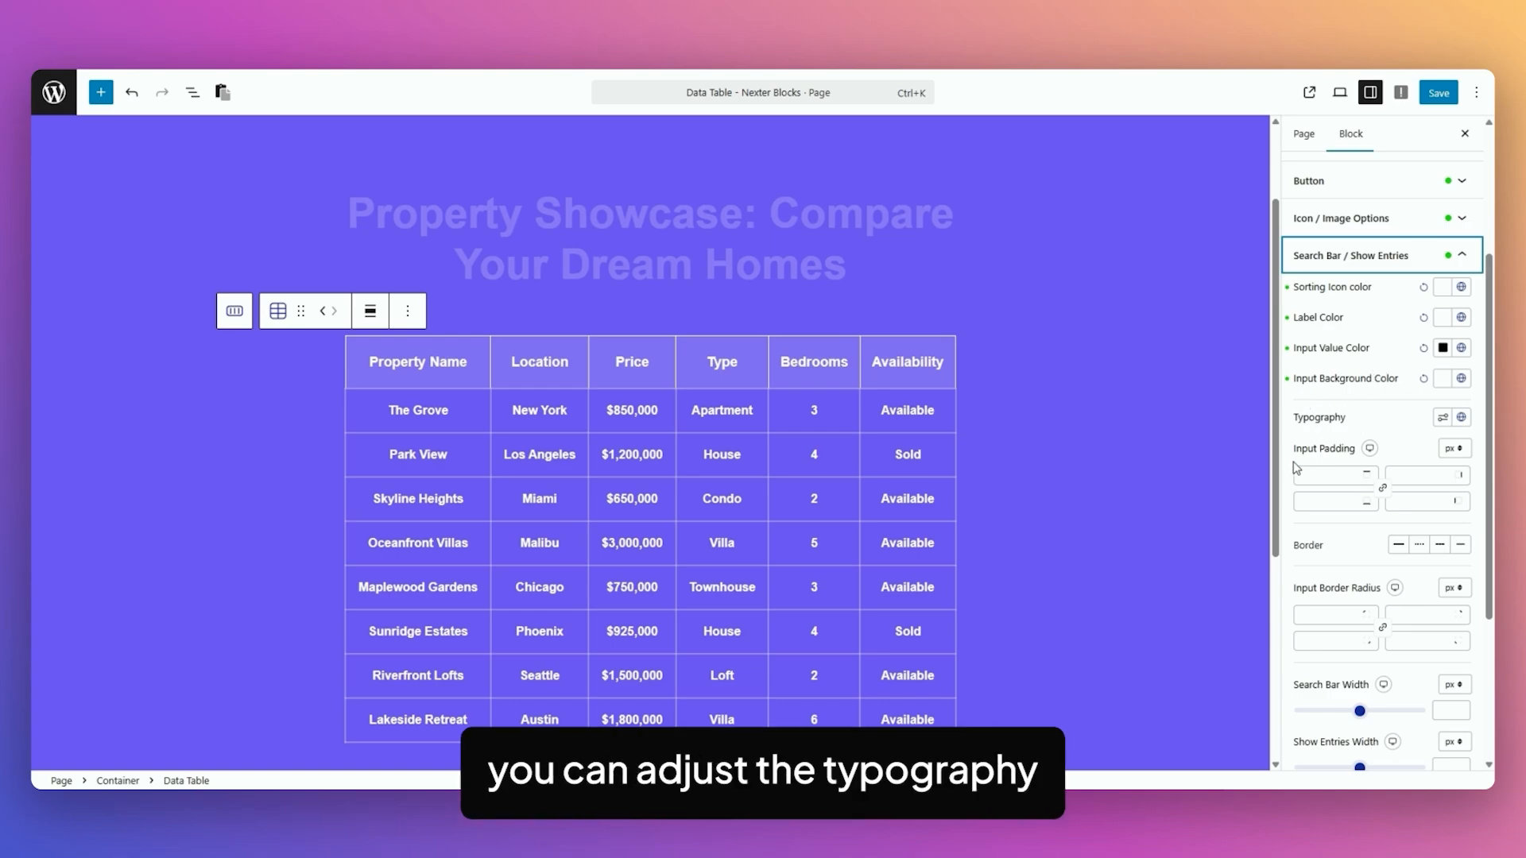
pyautogui.scroll(-1, 1315, 538)
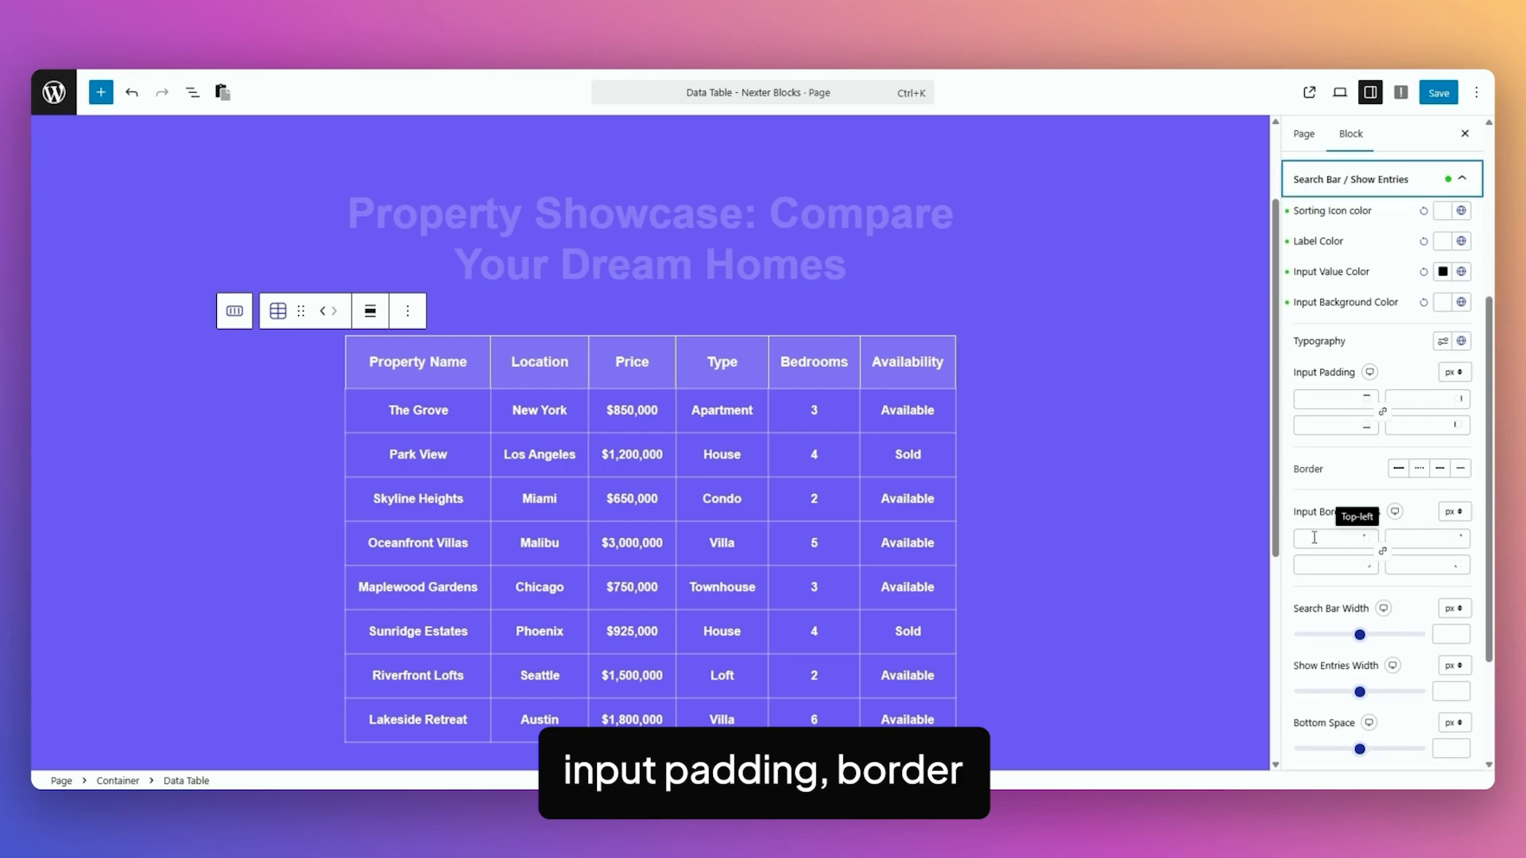
pyautogui.scroll(-2, 1352, 469)
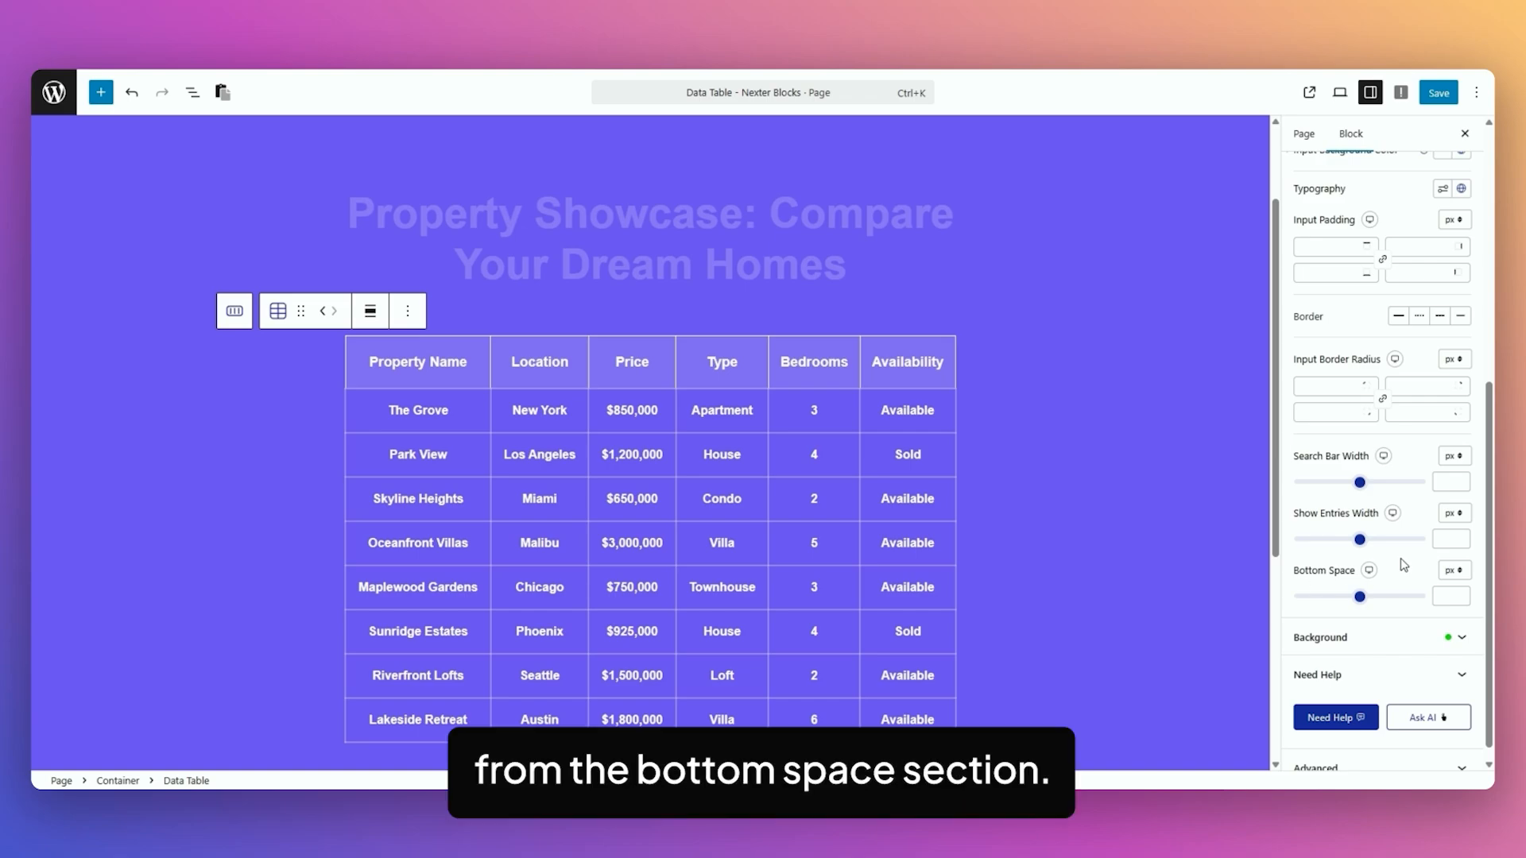
# Try Display Border in the table's Background style options, view its border and radius settings, and turn it back off.
pyautogui.click(1367, 636)
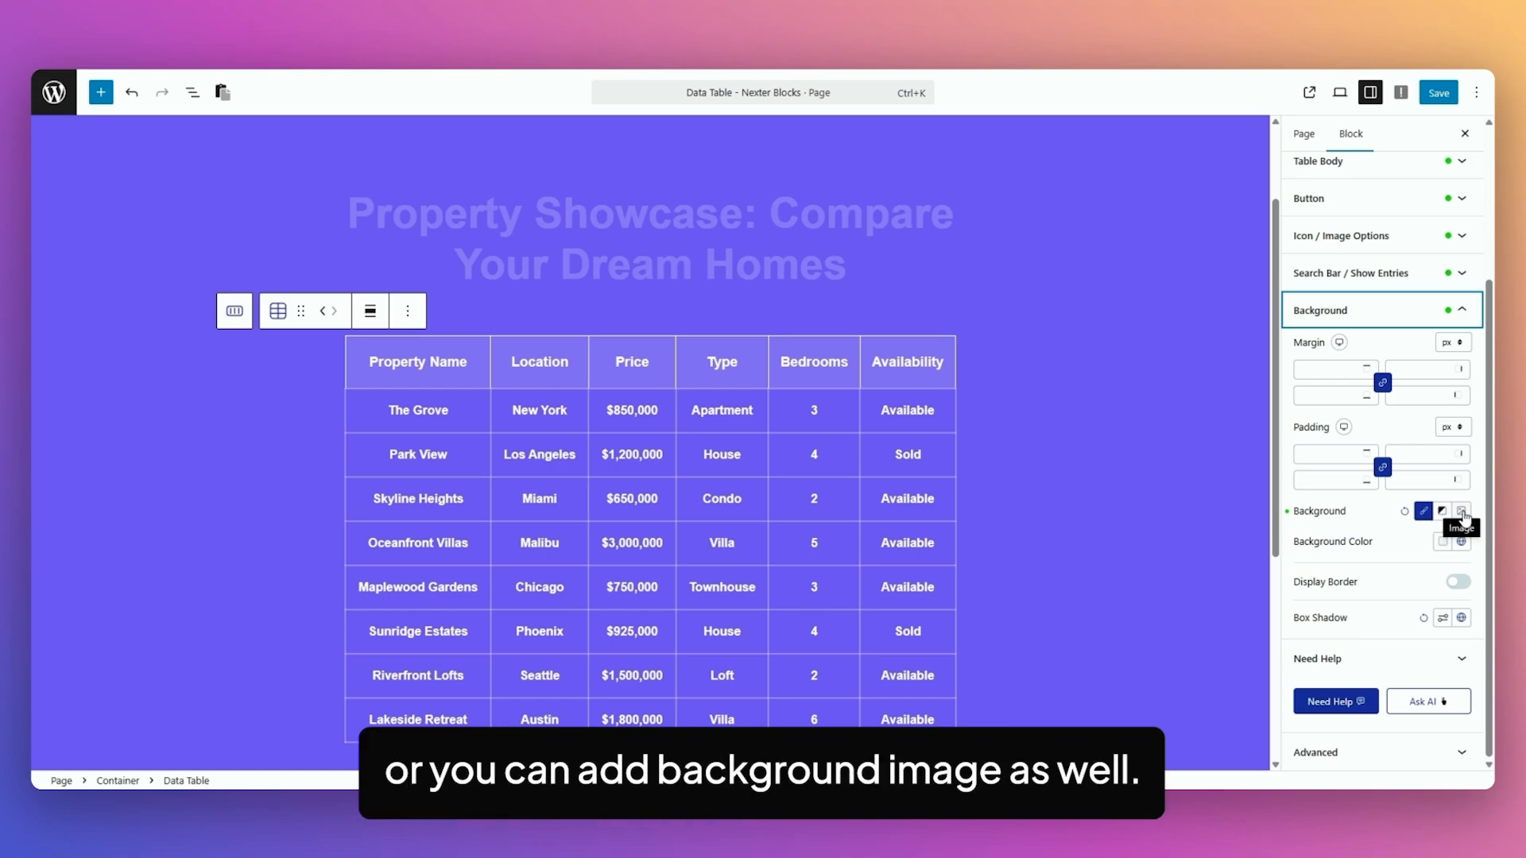
pyautogui.click(1458, 583)
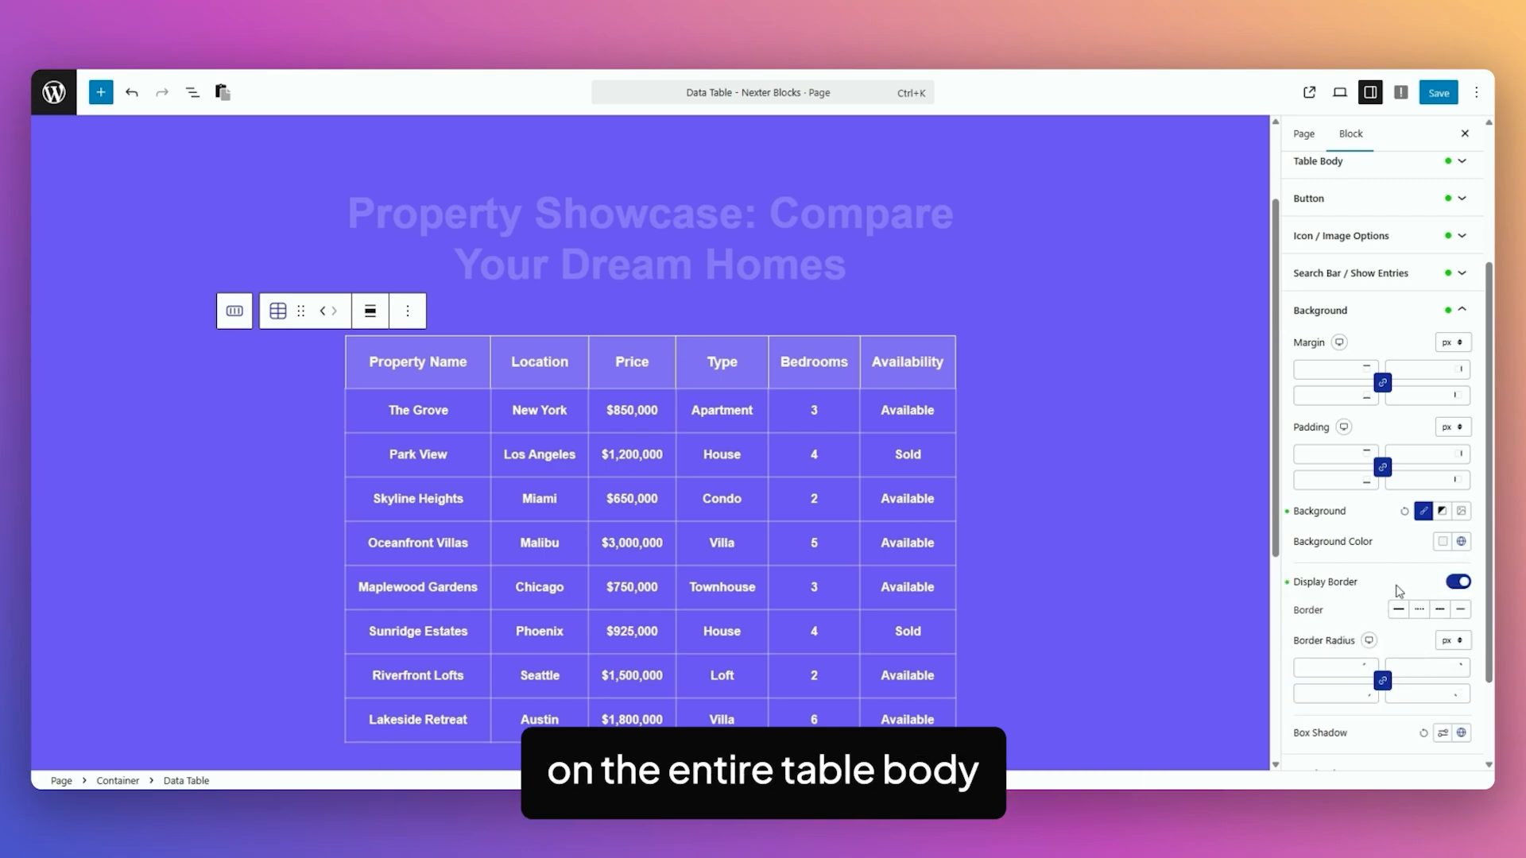
pyautogui.click(1459, 582)
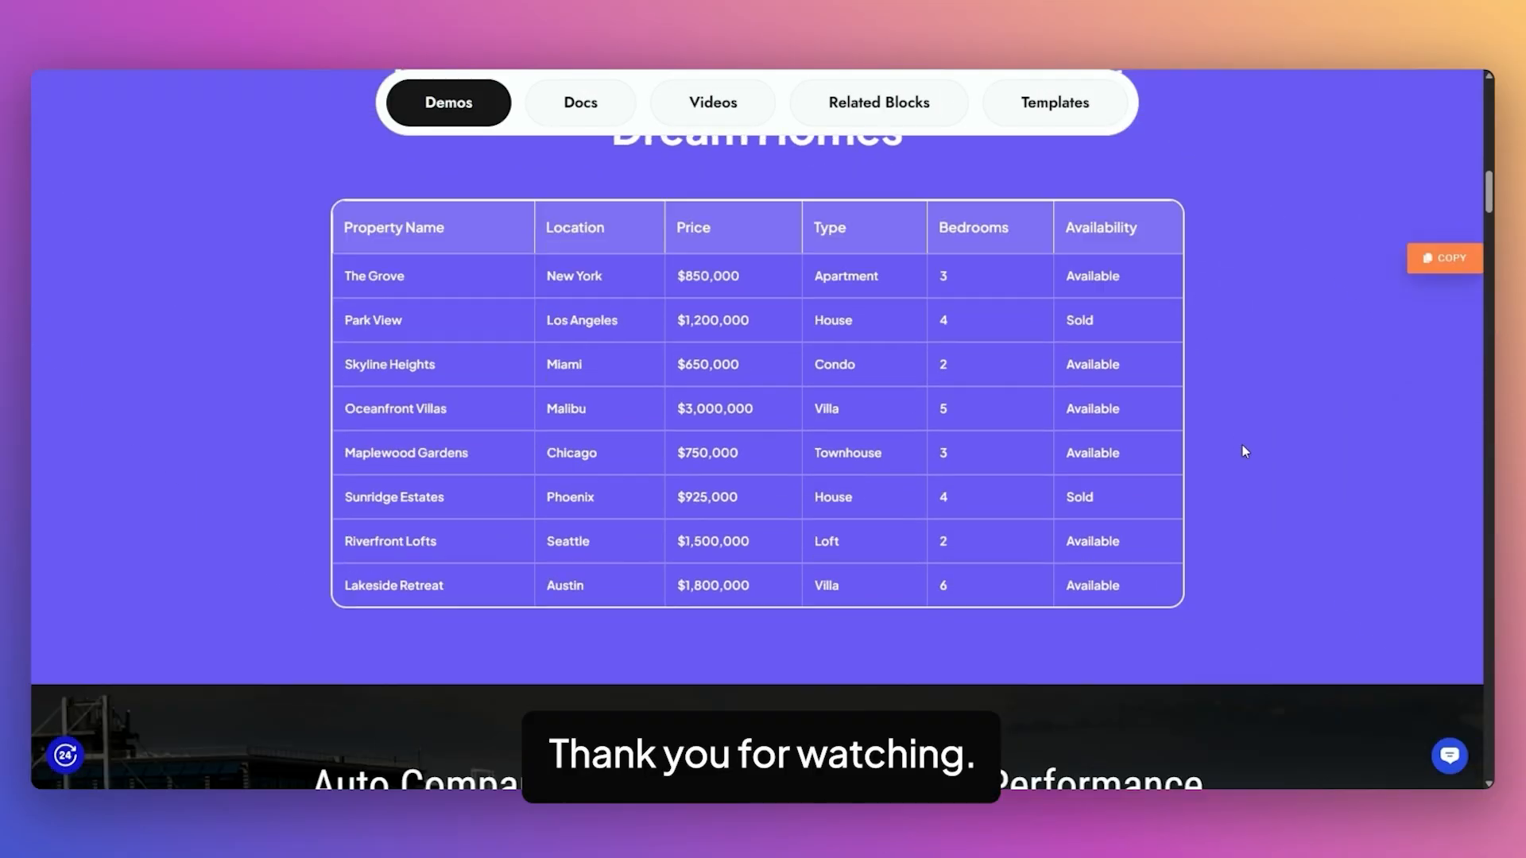
# Look through the sample tables on the Data Table demo page, including the car comparison table.
pyautogui.scroll(-8, 1245, 451)
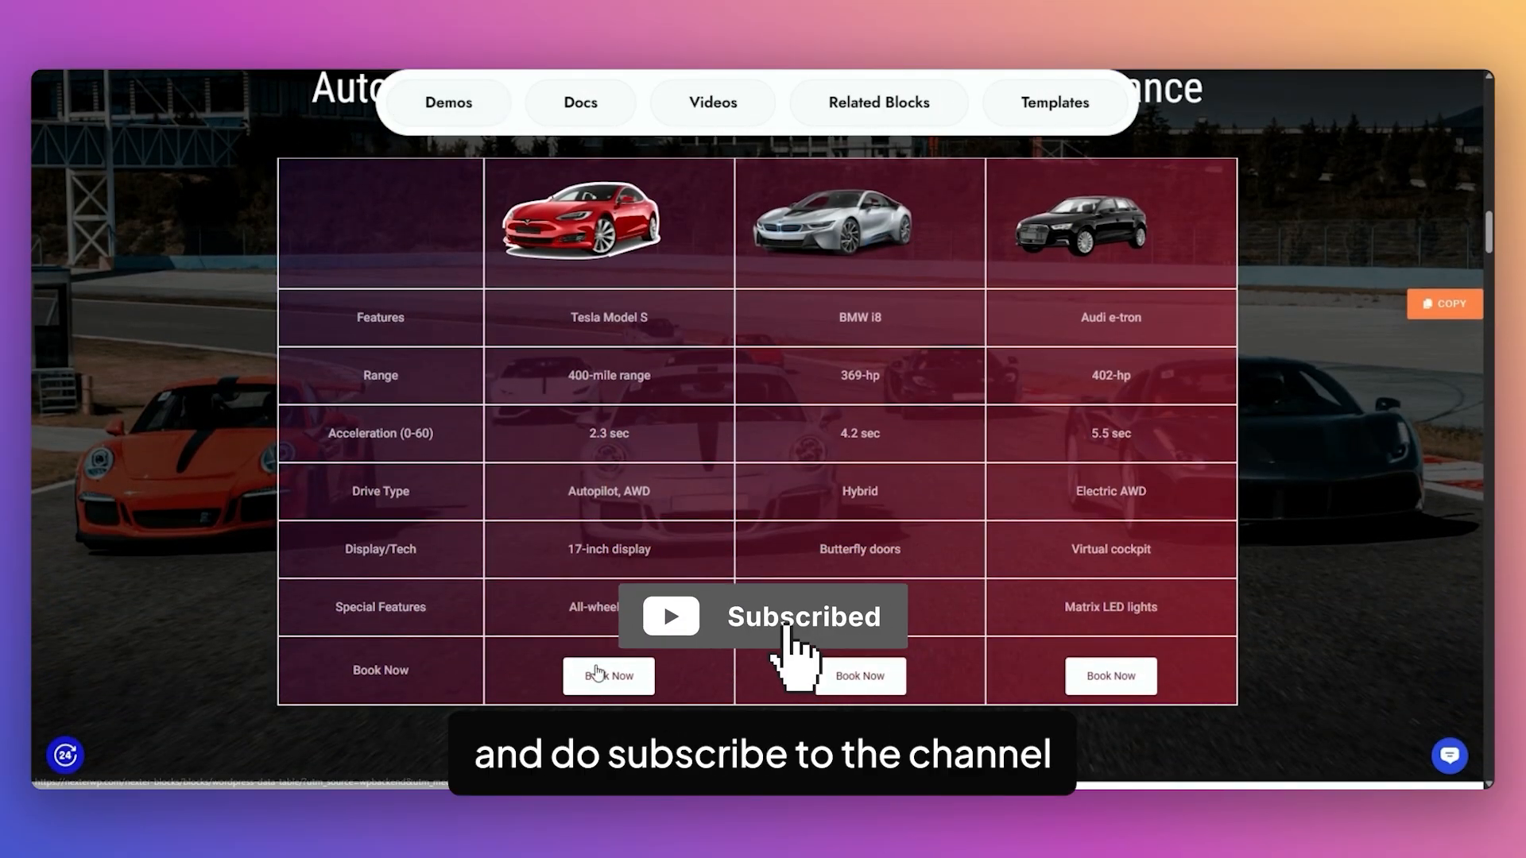
pyautogui.scroll(-4, 1272, 421)
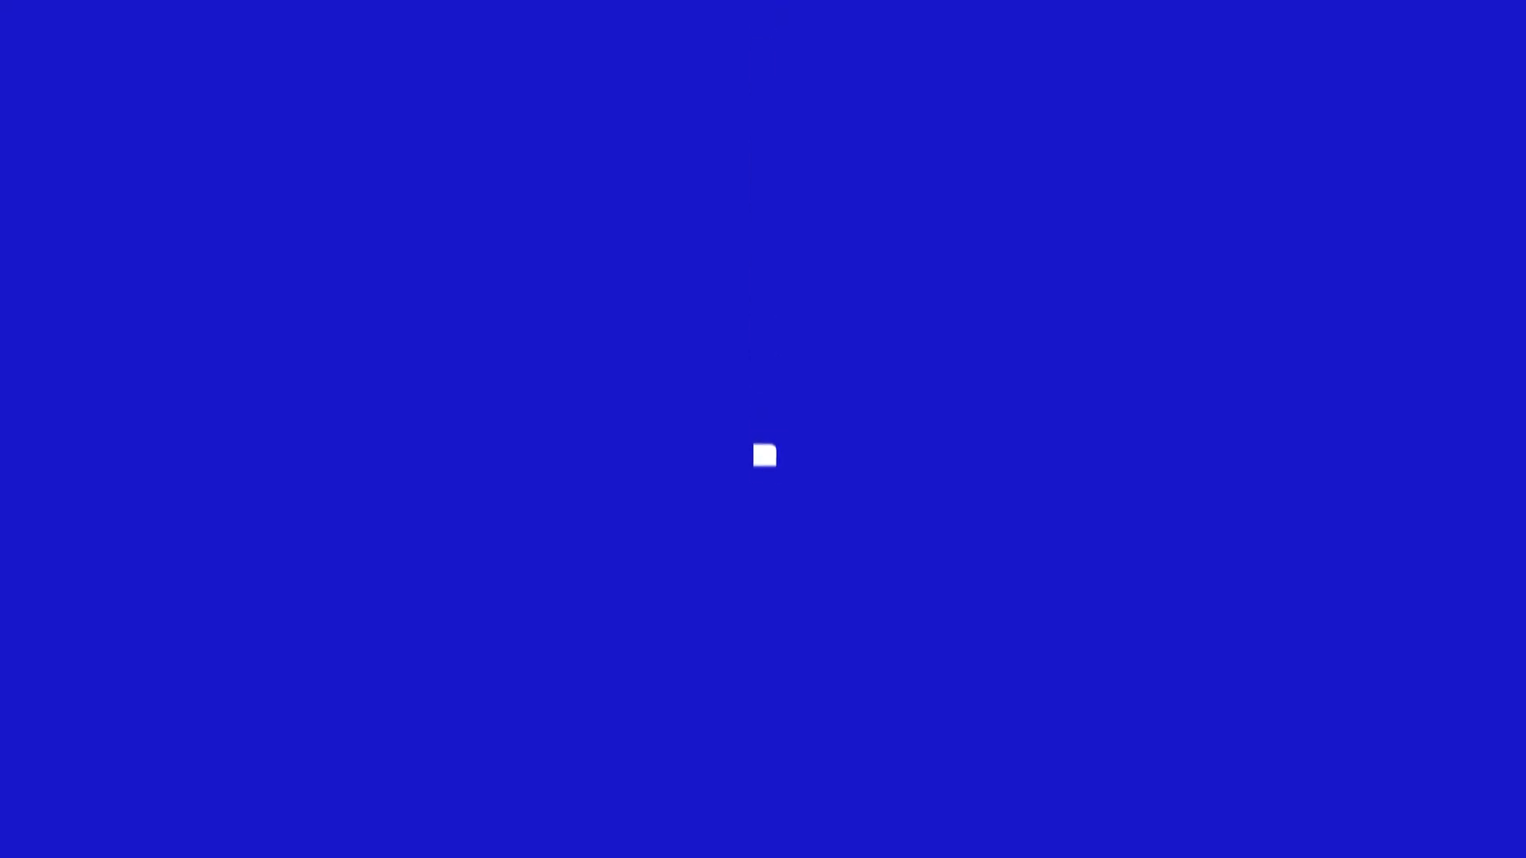